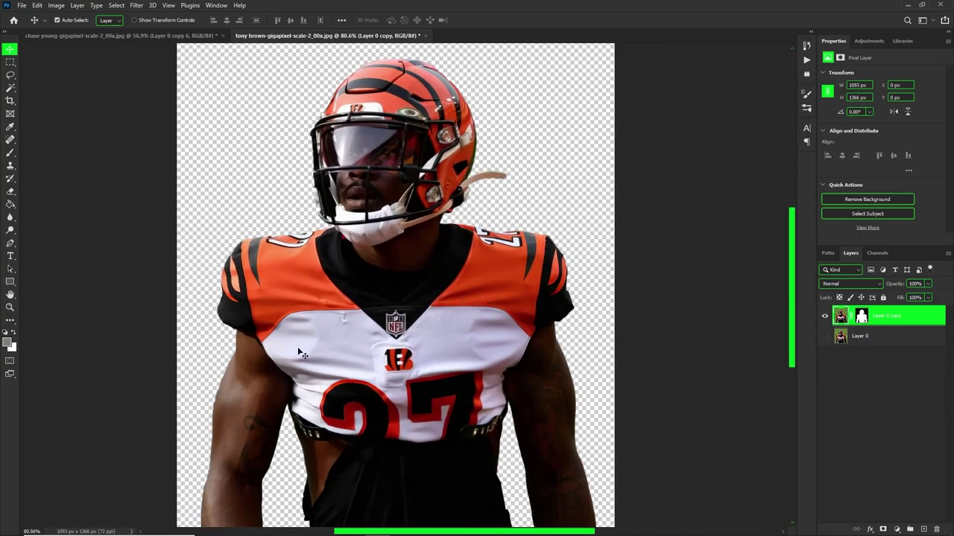
- Examine the white jersey panels, their seams and the logo areas on the cut-out player up close
scroll(357, 359, up, 2)
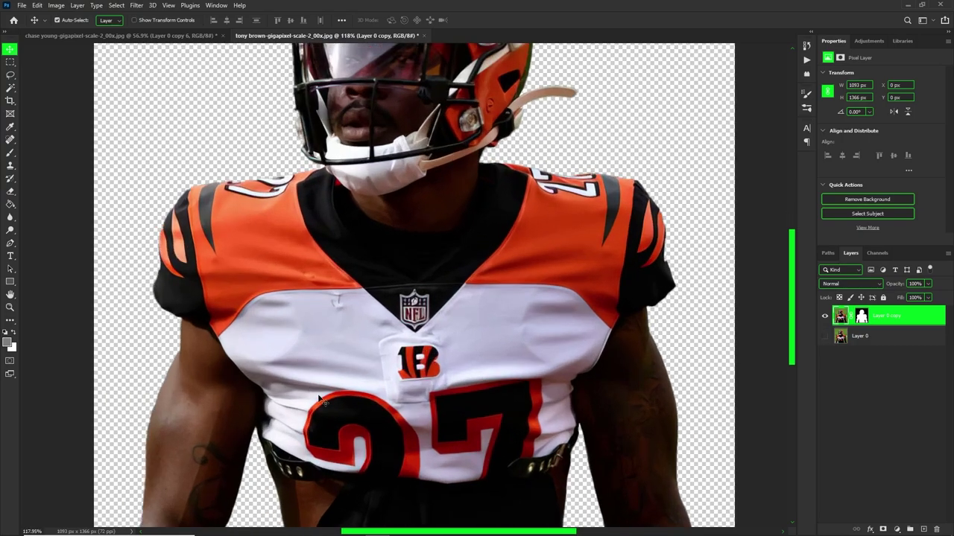
click(10, 243)
scroll(394, 383, up, 4)
scroll(409, 374, down, 3)
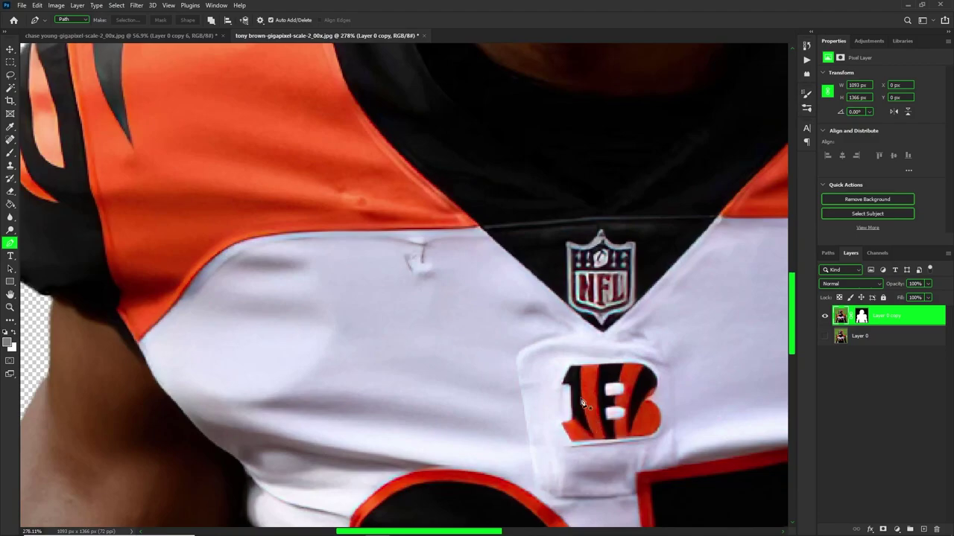
scroll(611, 355, down, 2)
scroll(611, 355, up, 3)
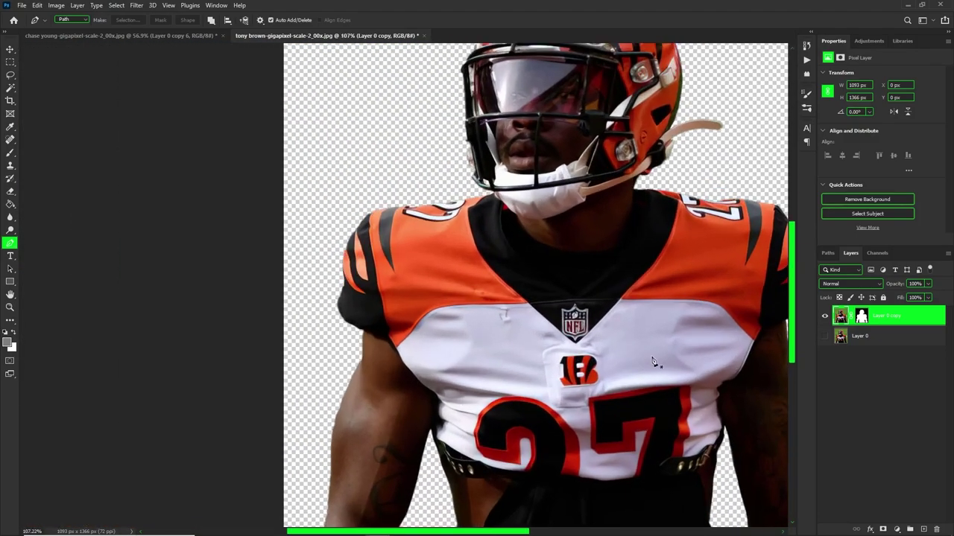
scroll(693, 406, up, 1)
scroll(707, 398, up, 3)
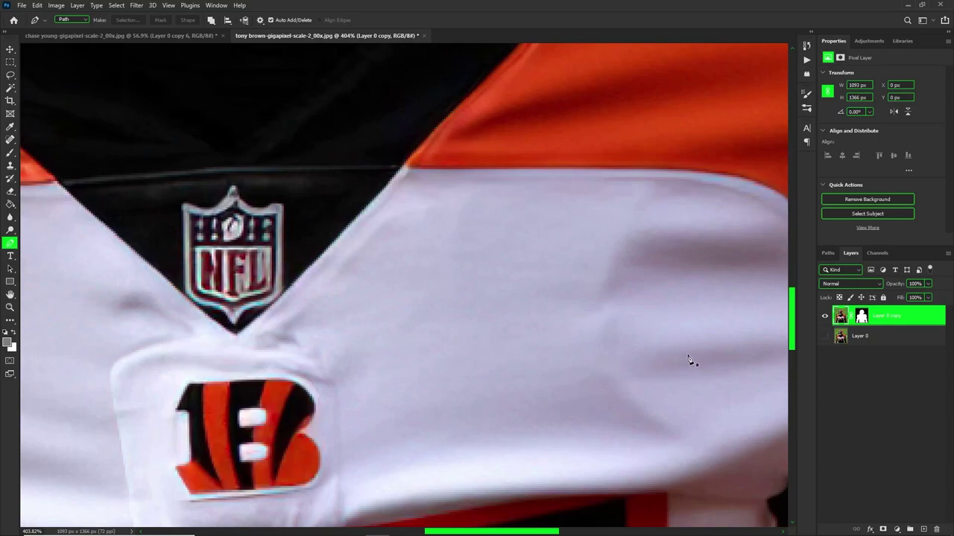
key(h)
drag(676, 350, 545, 334)
scroll(545, 335, down, 4)
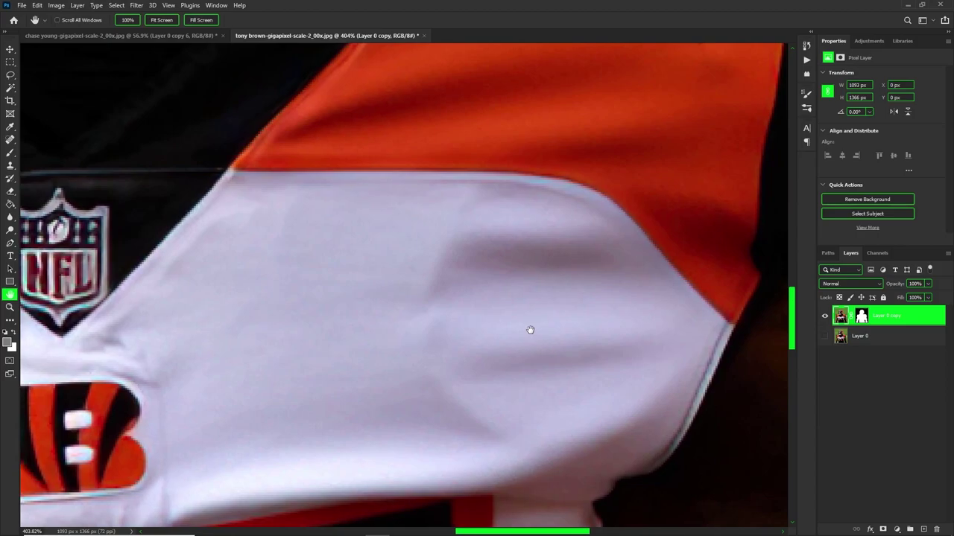
scroll(442, 322, down, 5)
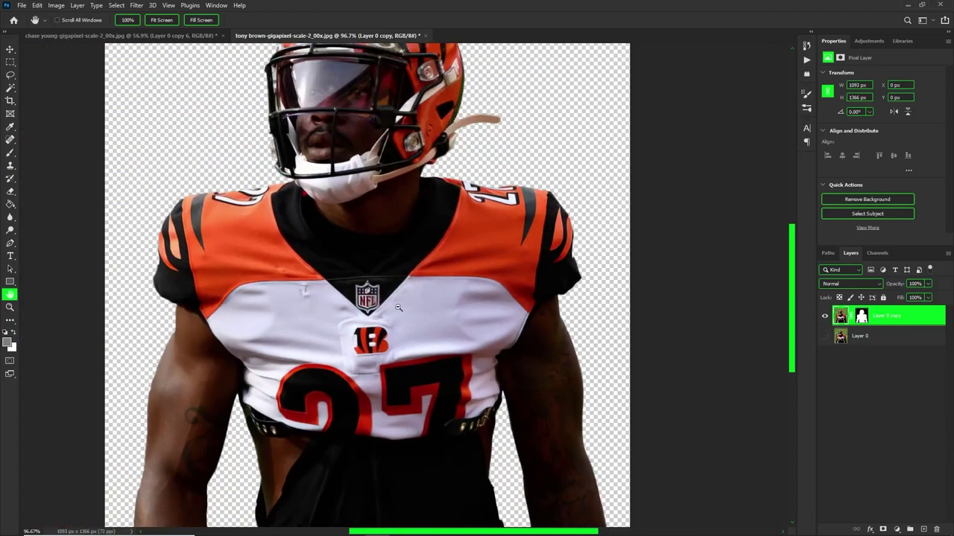
scroll(380, 298, up, 2)
scroll(462, 365, up, 4)
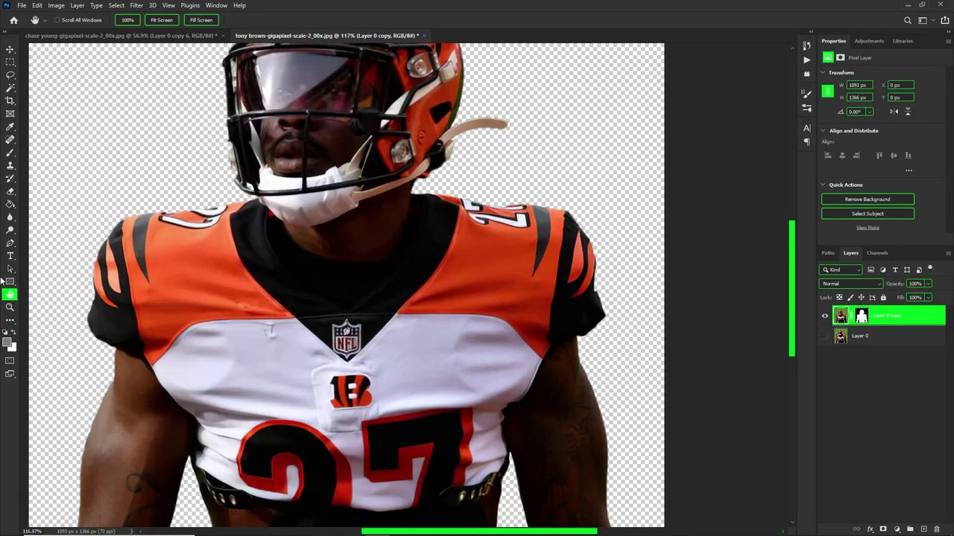
click(10, 242)
scroll(158, 352, up, 4)
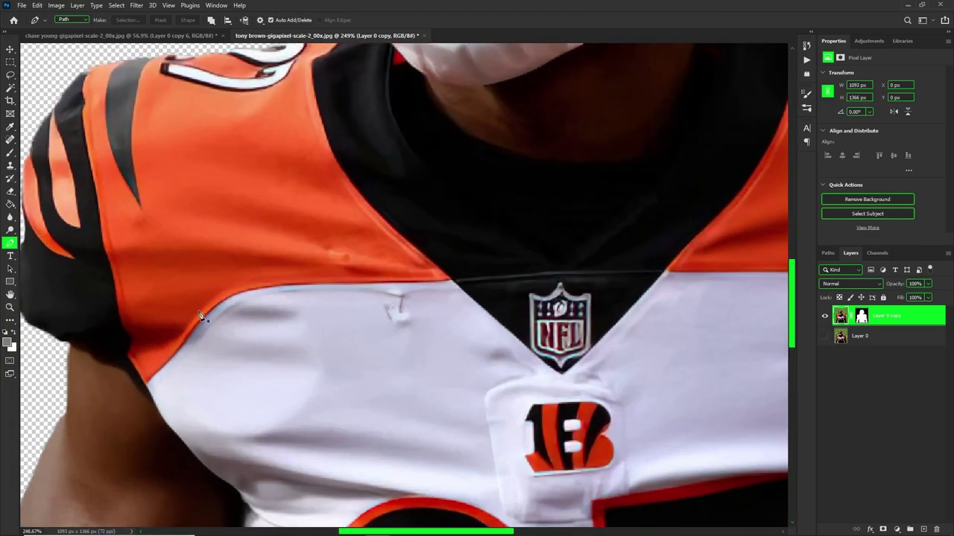
scroll(464, 311, down, 4)
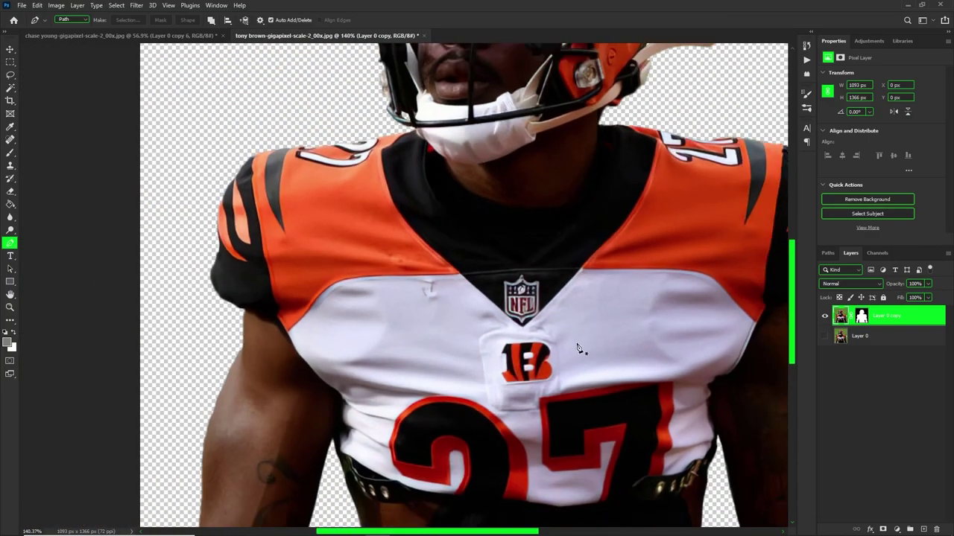
scroll(579, 340, up, 1)
scroll(737, 384, up, 1)
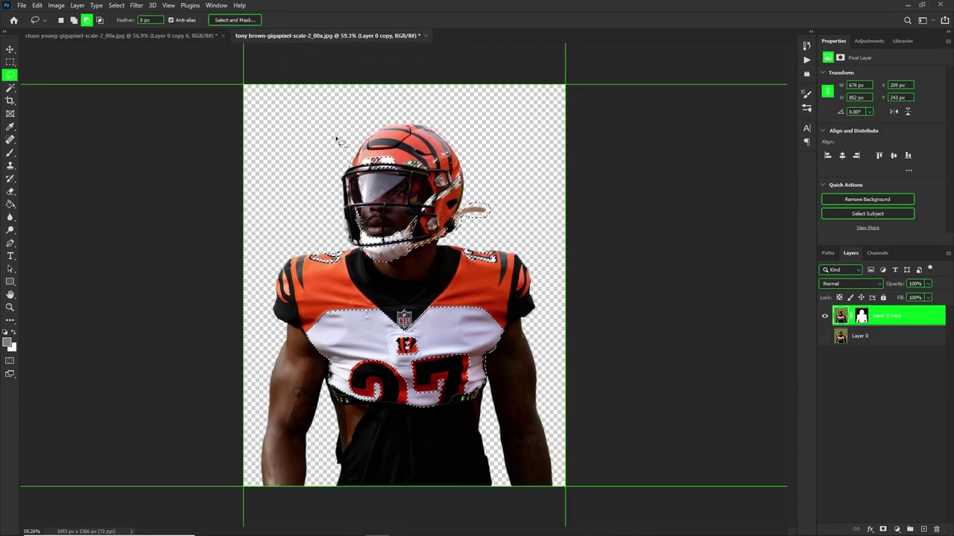
- Apply the existing layer mask of Layer 0 copy, and mask that layer with the selection of the white areas
scroll(393, 208, up, 2)
scroll(596, 298, down, 1)
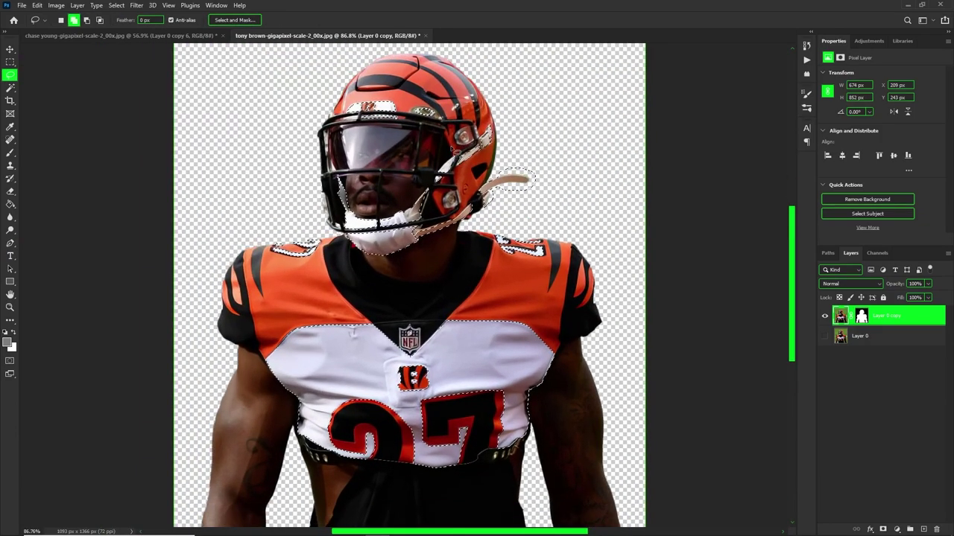
right_click(858, 316)
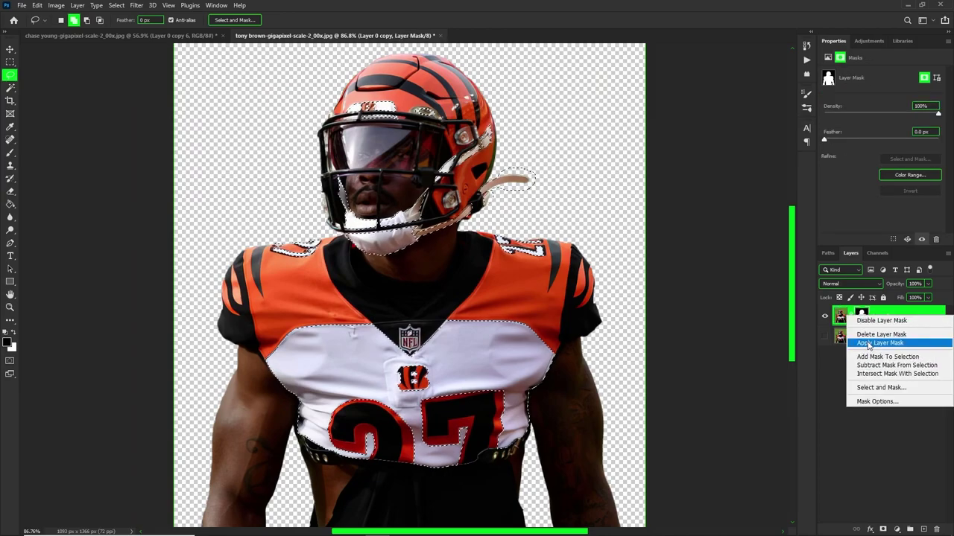
click(868, 346)
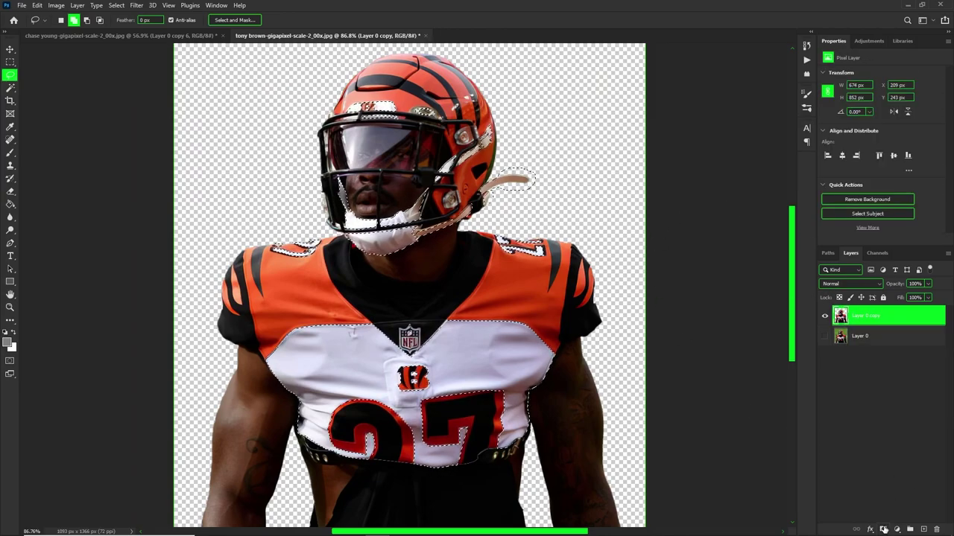
click(884, 529)
click(889, 322)
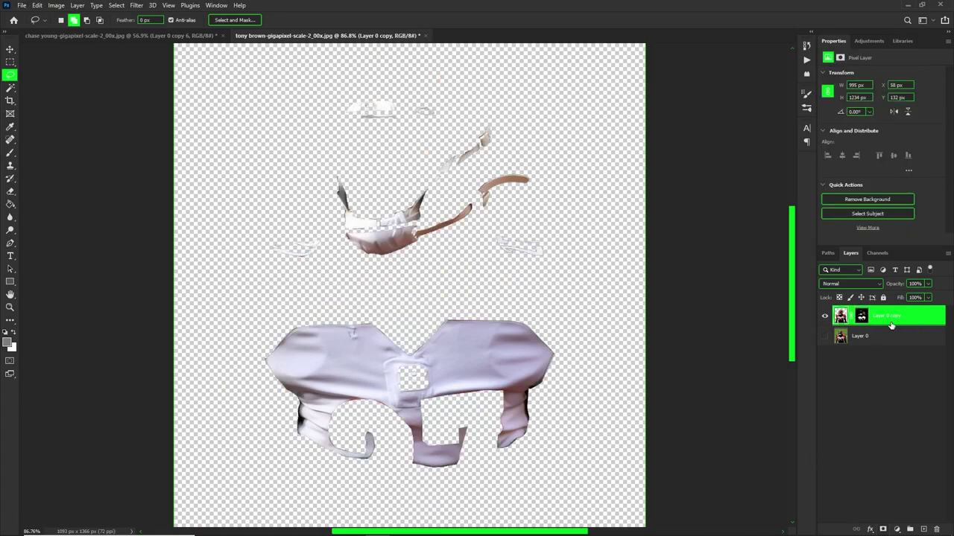
- Duplicate the masked white-areas layer and delete the layer mask from the lower copy
key(ctrl+j)
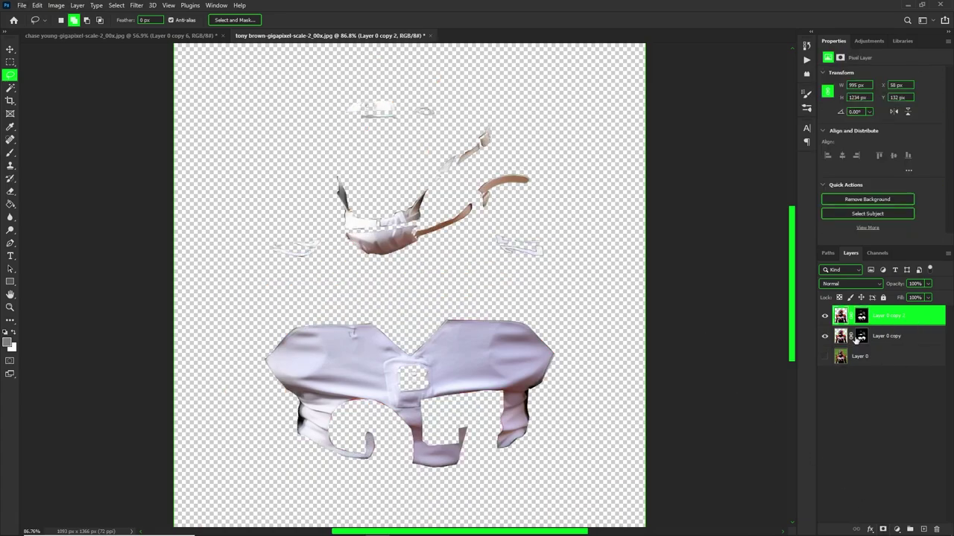
right_click(861, 336)
click(883, 347)
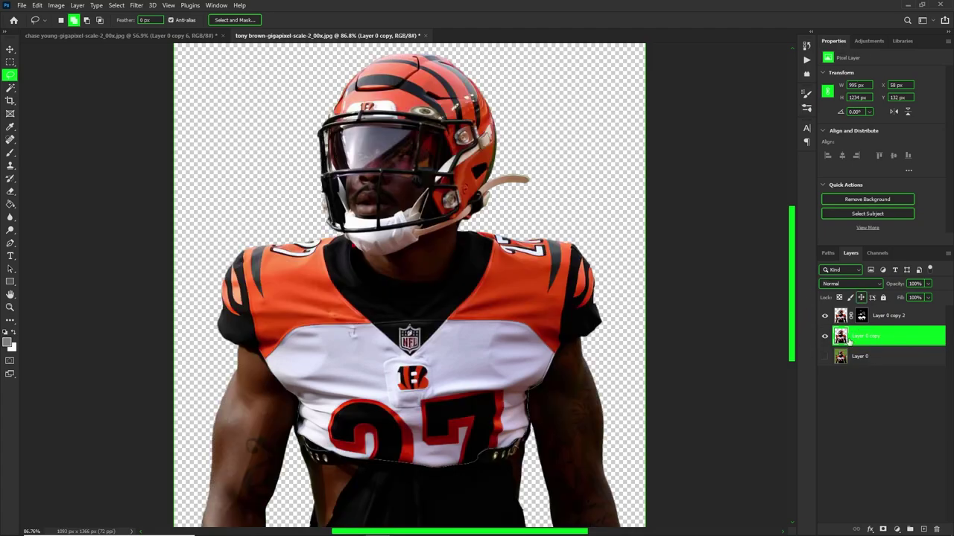
- Add a Channel Mixer adjustment layer clipped to the masked white-areas layer, Layer 0 copy 2
key(v)
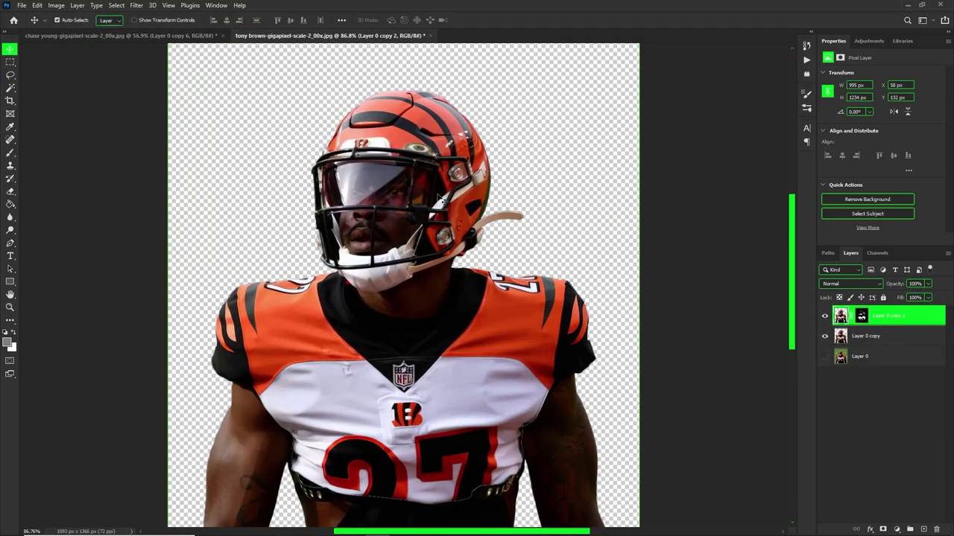
scroll(498, 342, up, 1)
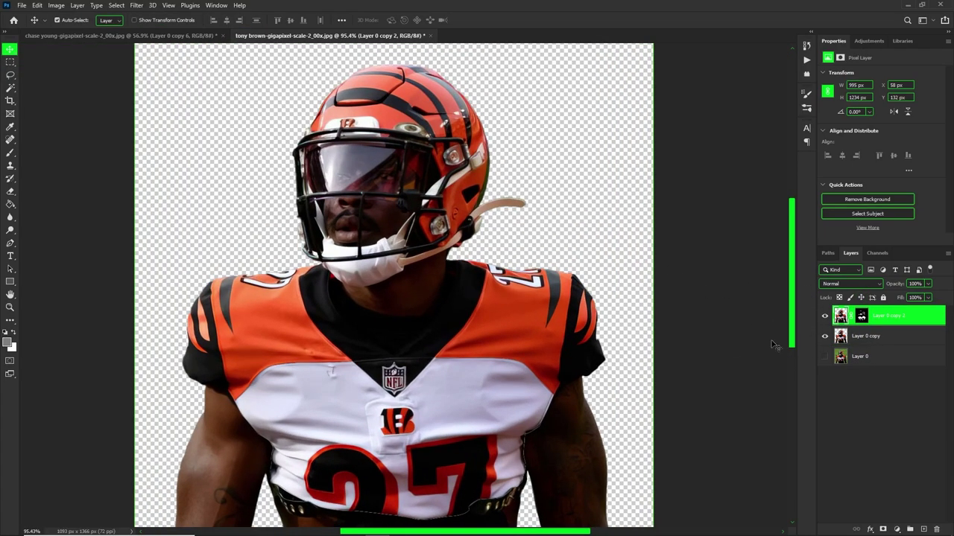
drag(509, 399, 449, 438)
click(897, 530)
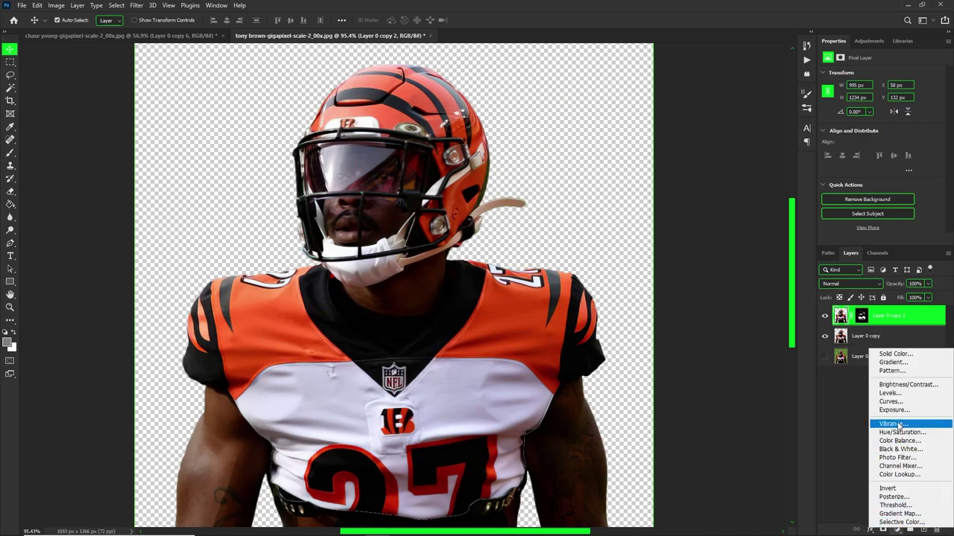
click(897, 467)
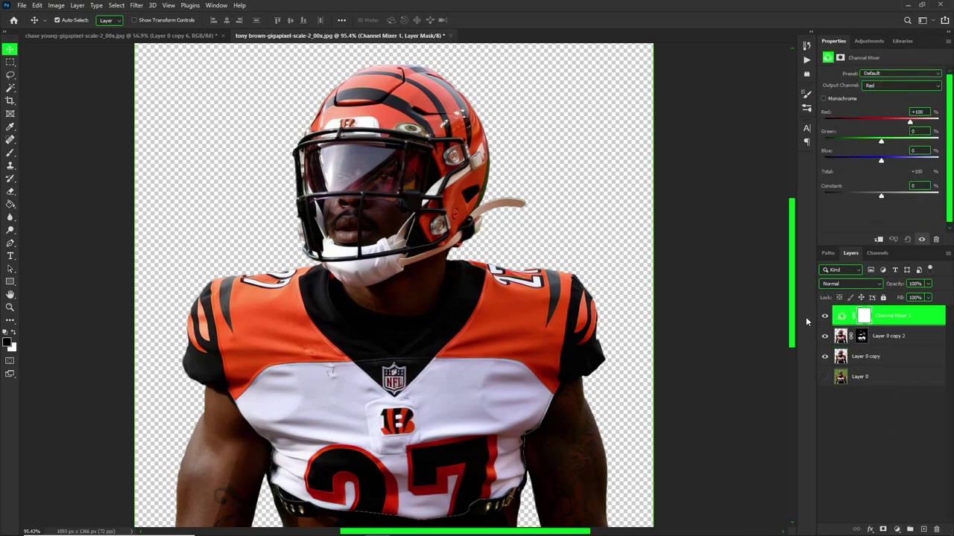
right_click(898, 322)
click(814, 309)
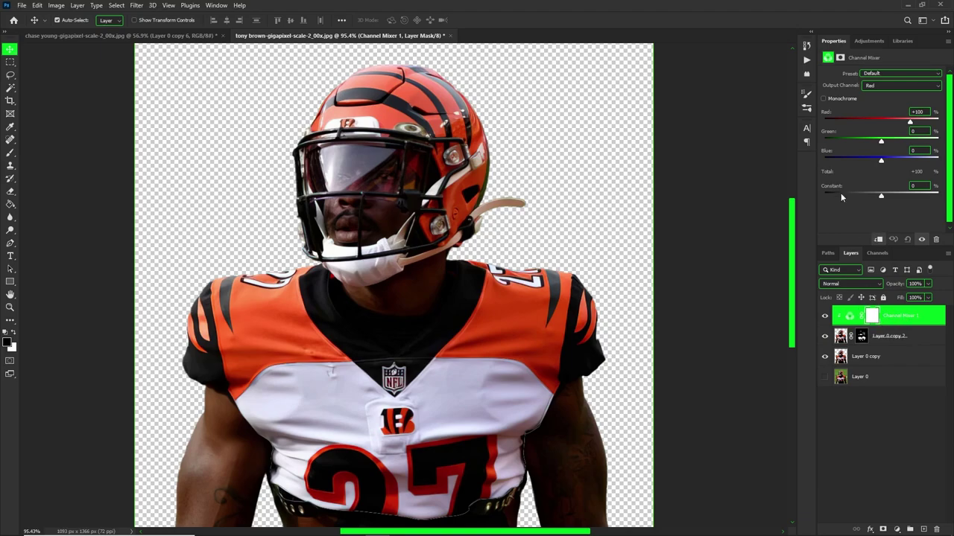
- Make the Channel Mixer monochrome and set its red value to +54%
click(824, 98)
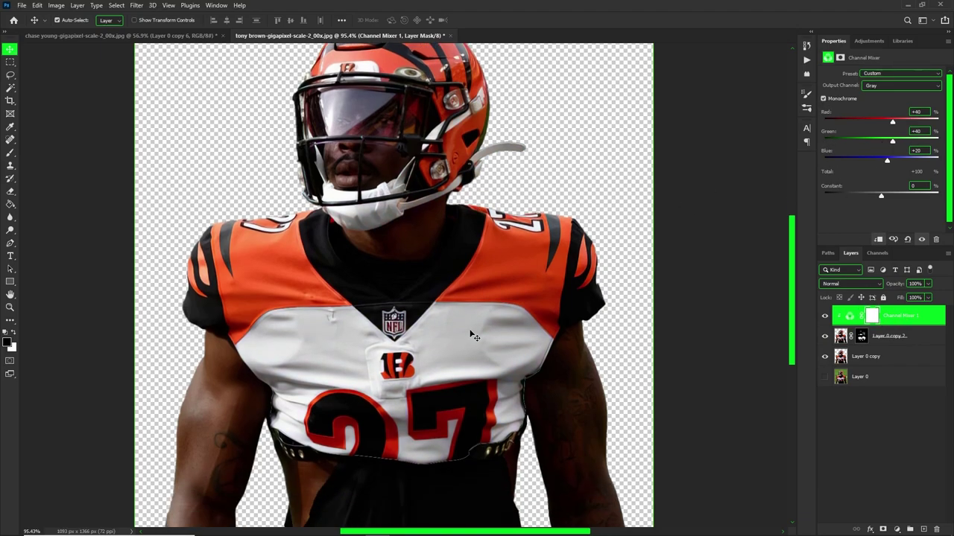
drag(892, 123, 898, 123)
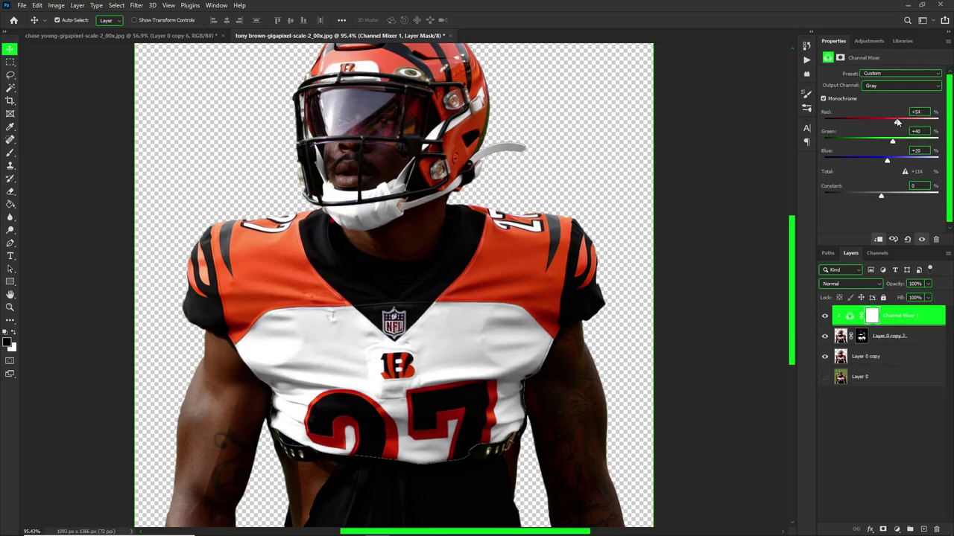
scroll(451, 348, up, 2)
scroll(451, 348, down, 4)
scroll(451, 348, up, 4)
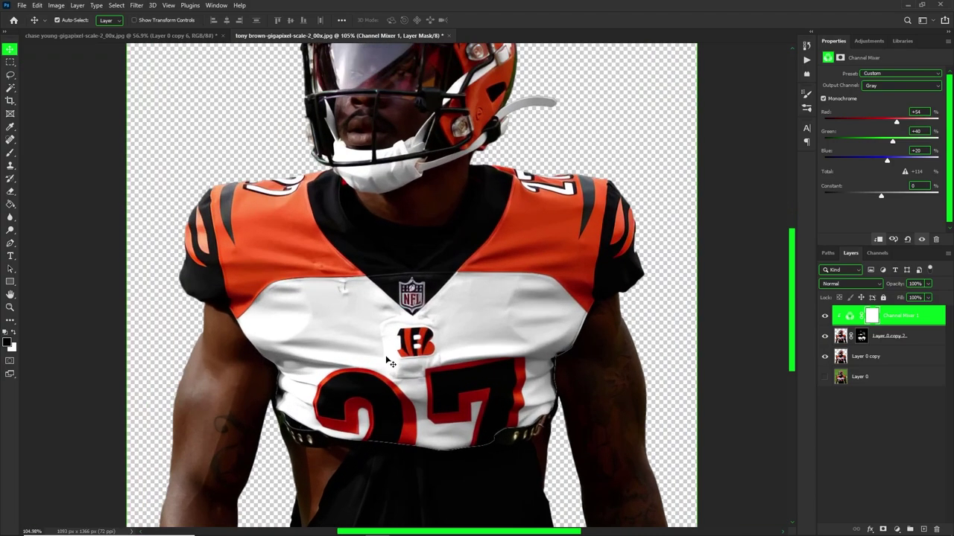
scroll(488, 312, down, 2)
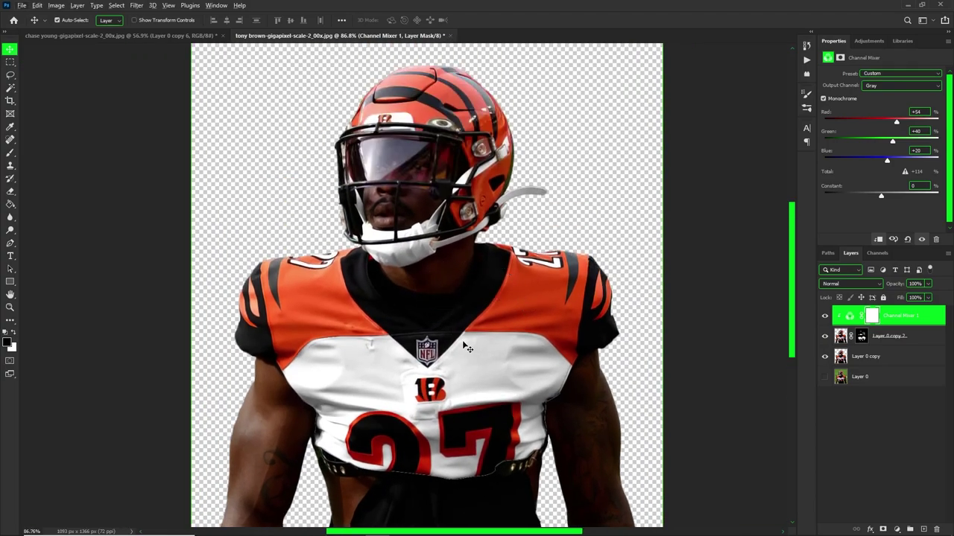
scroll(466, 346, down, 2)
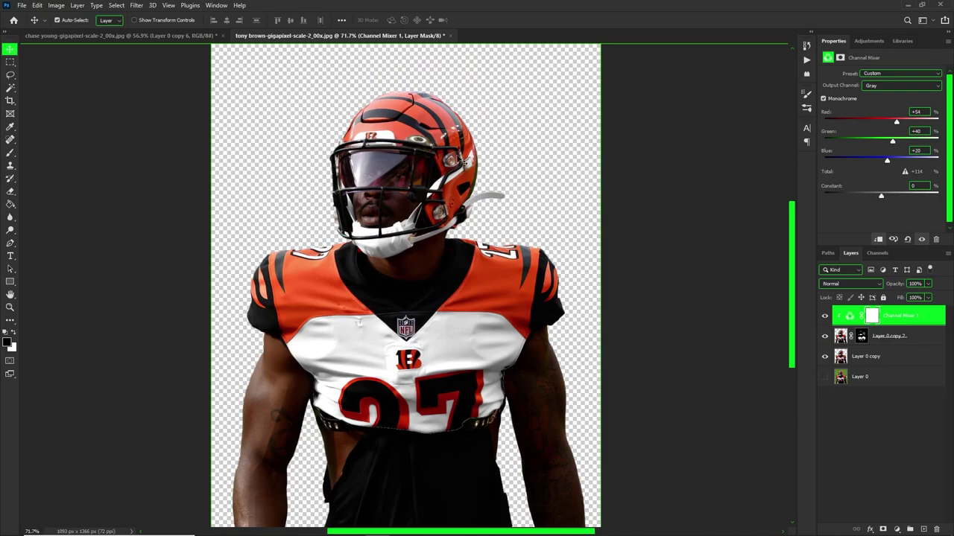
- Group the Channel Mixer with the two player copy layers, and duplicate the group
shift+click(893, 356)
key(ctrl+g)
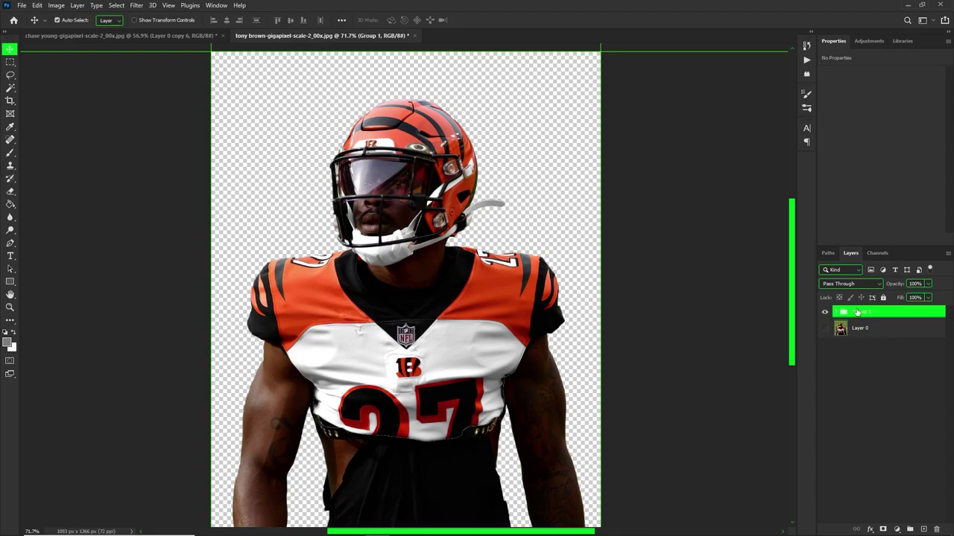
key(ctrl+j)
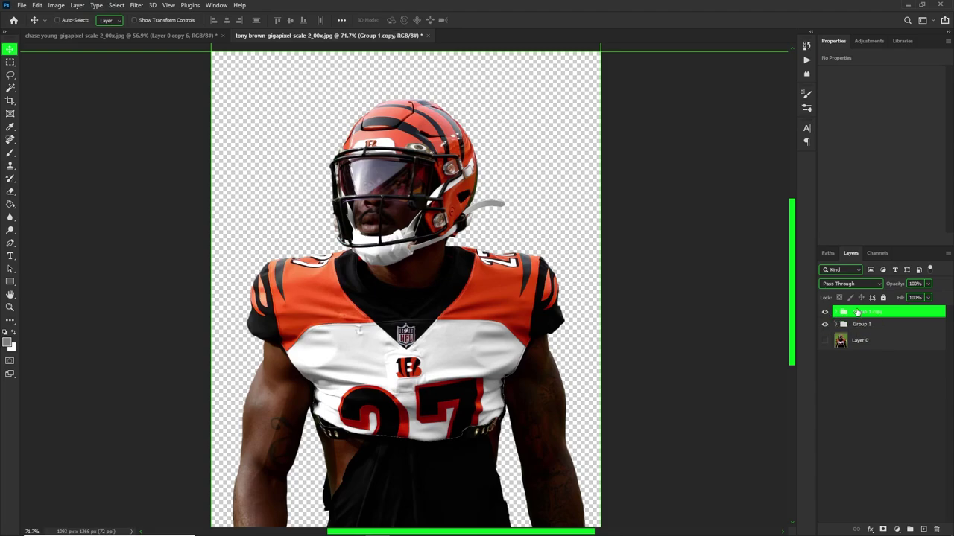
- Hide the original Group 1 and convert the duplicated group to a smart object
click(824, 324)
click(824, 311)
click(824, 311)
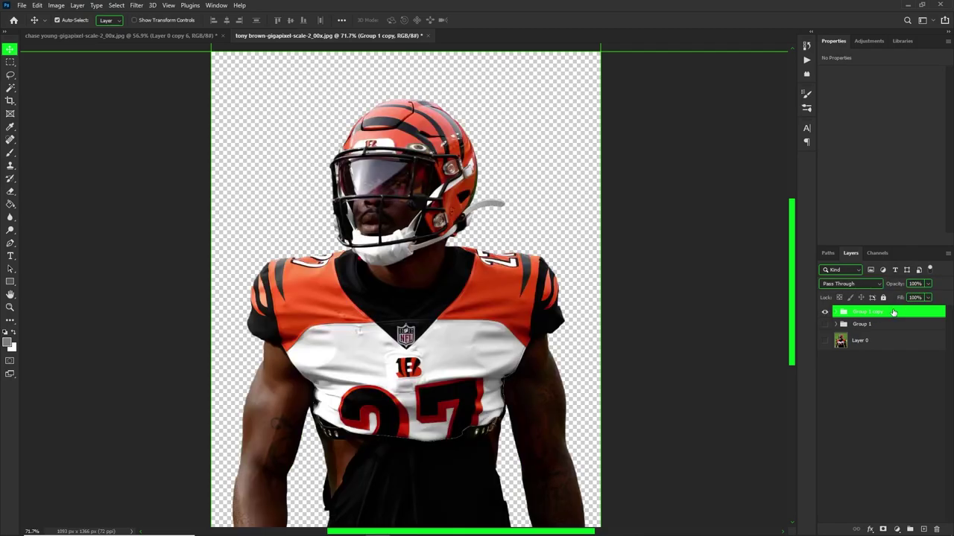
right_click(897, 312)
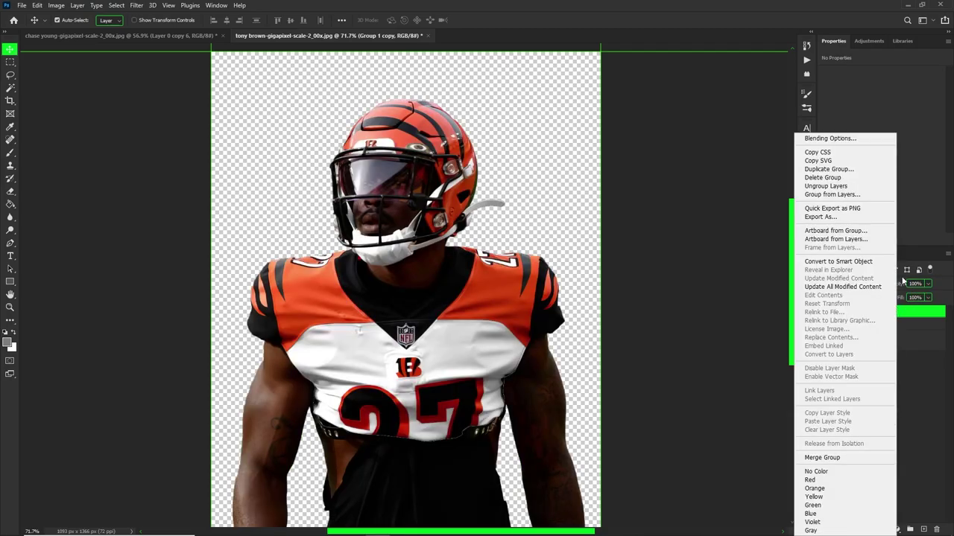
right_click(913, 312)
right_click(914, 311)
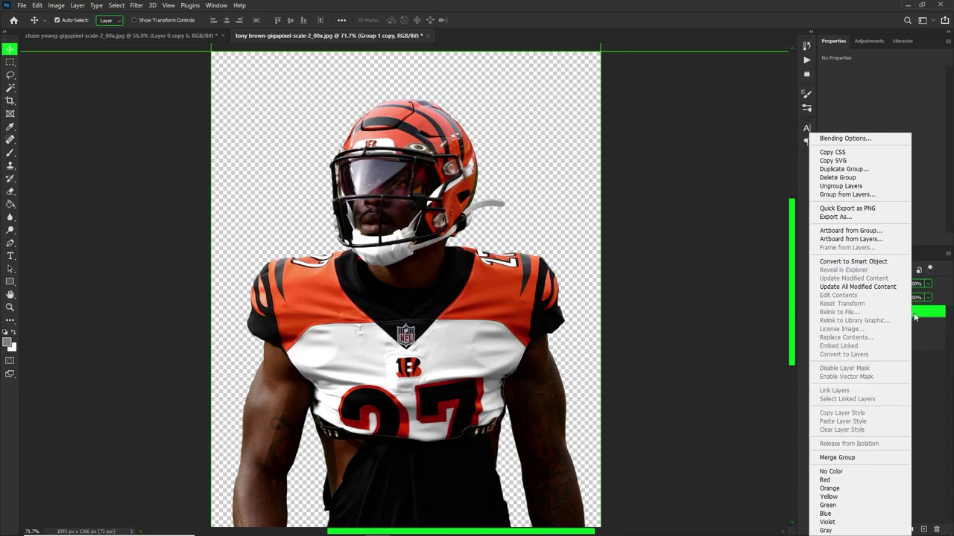
click(834, 262)
scroll(372, 228, up, 1)
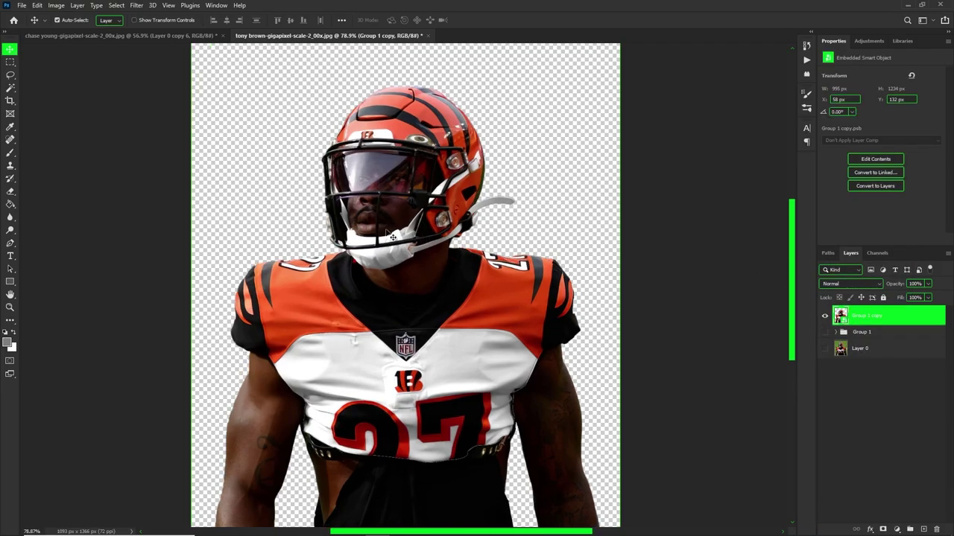
scroll(373, 227, down, 1)
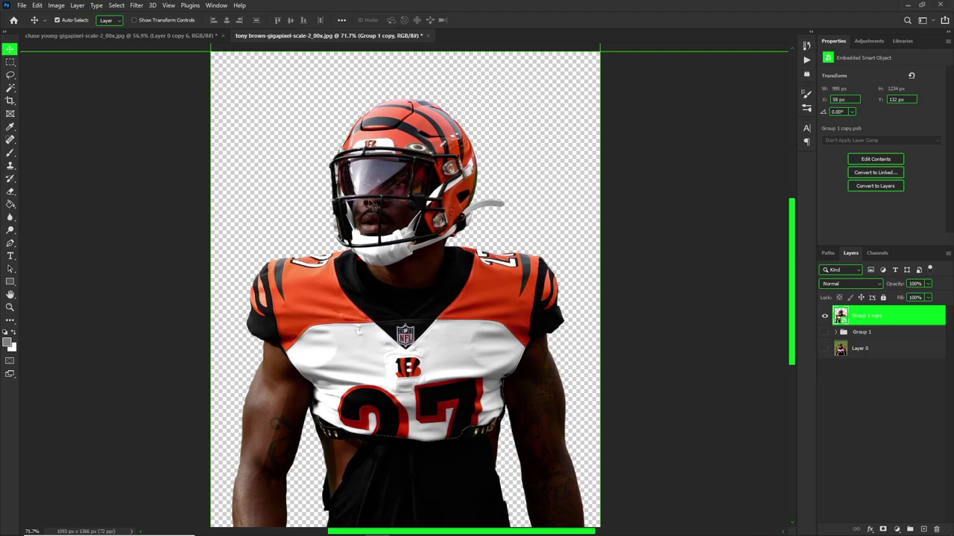
scroll(408, 283, down, 2)
scroll(421, 326, up, 3)
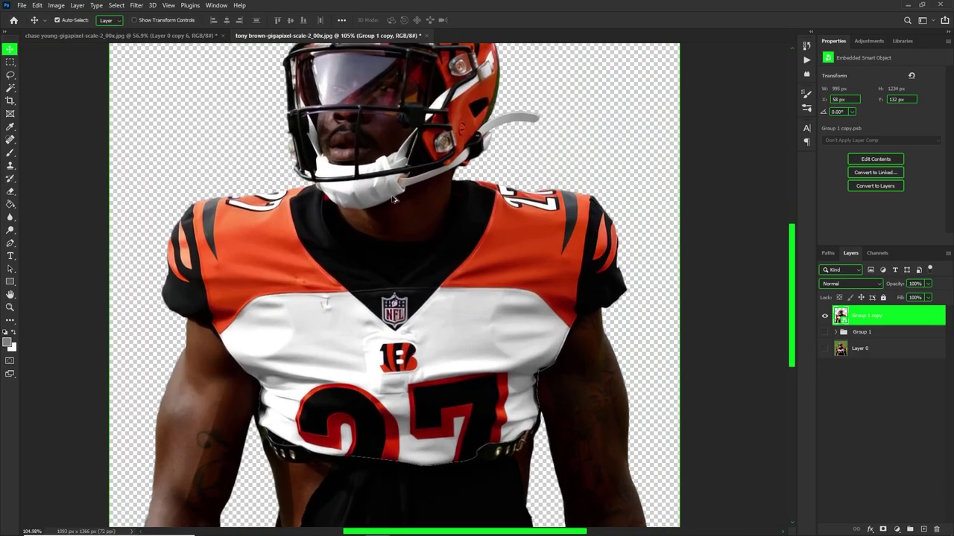
scroll(399, 216, down, 2)
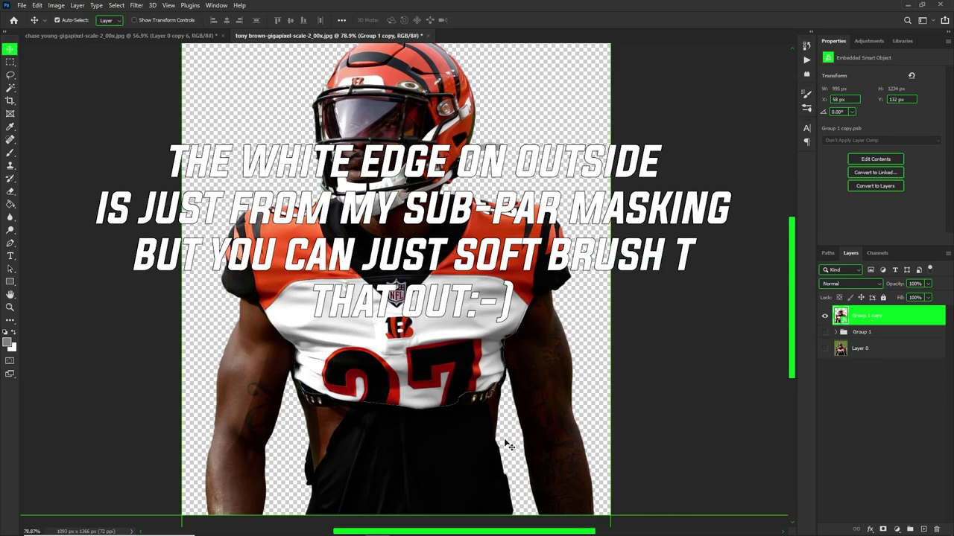
- Add a Curves adjustment layer above the Group 1 copy smart object
click(897, 529)
click(859, 418)
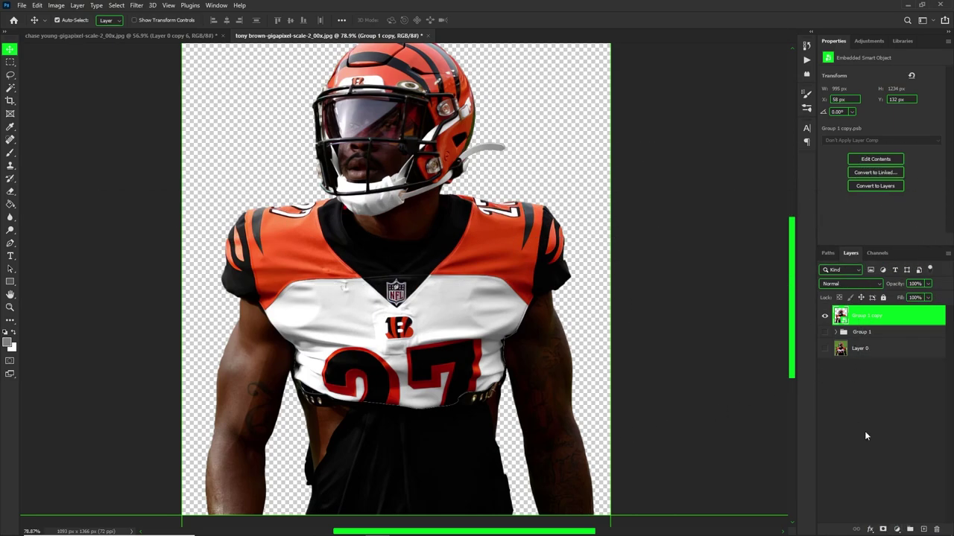
click(897, 529)
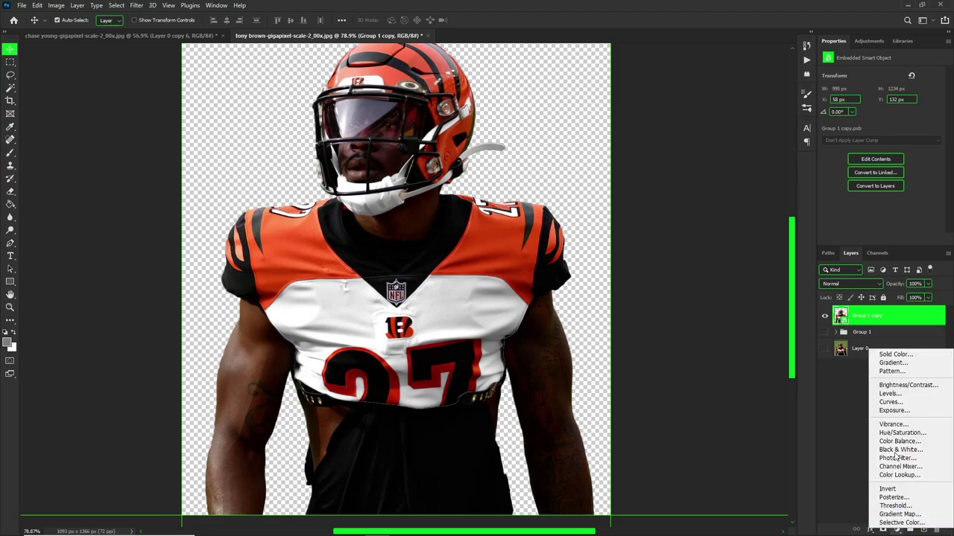
click(894, 403)
scroll(527, 255, down, 3)
scroll(527, 255, up, 3)
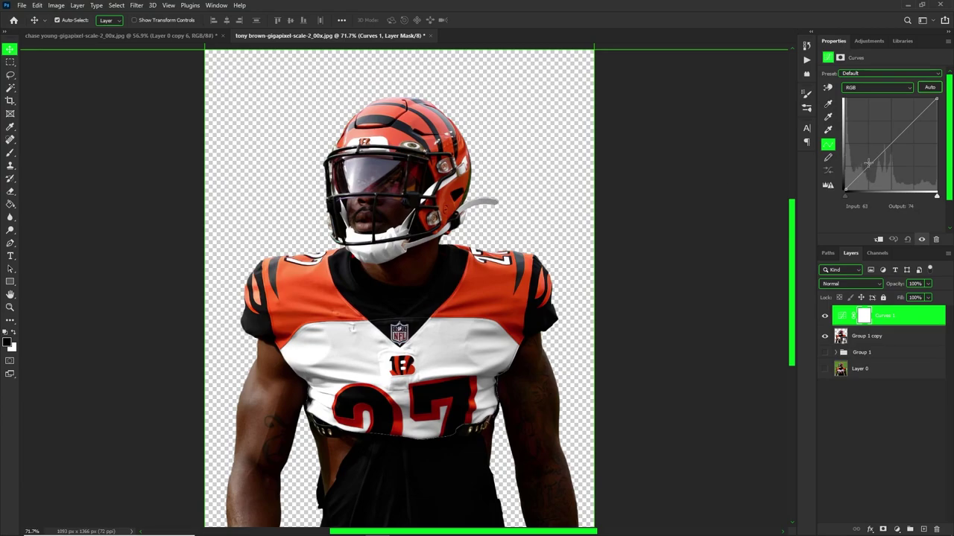
drag(847, 200, 937, 196)
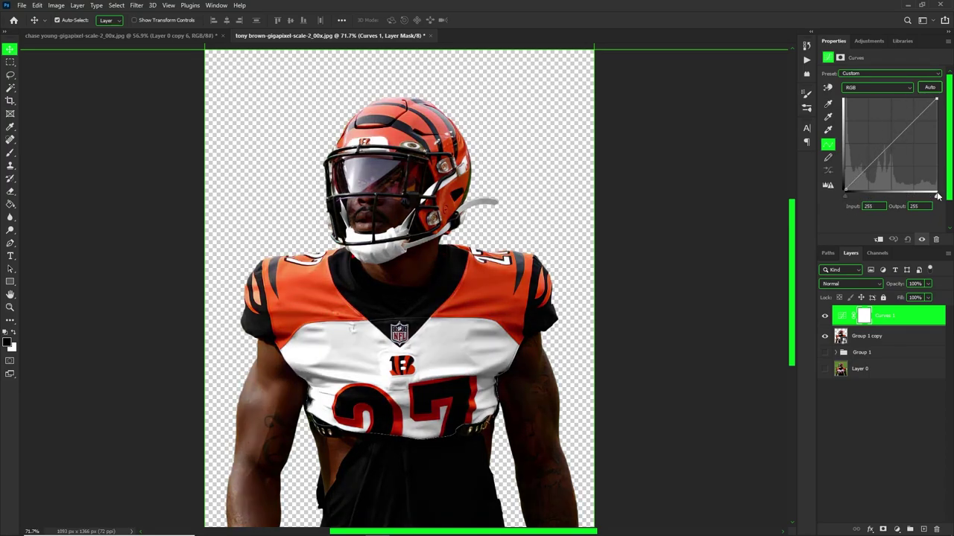
drag(938, 196, 863, 197)
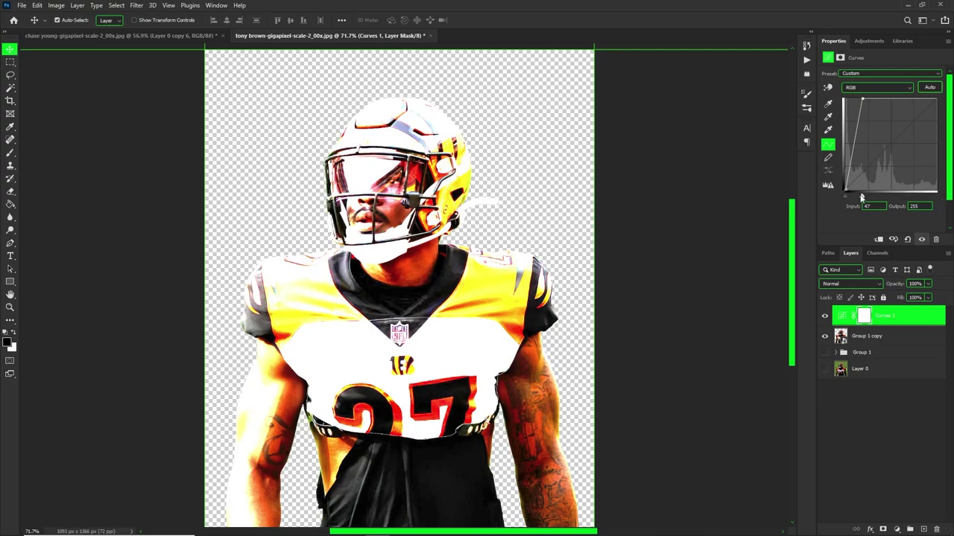
drag(865, 200, 947, 197)
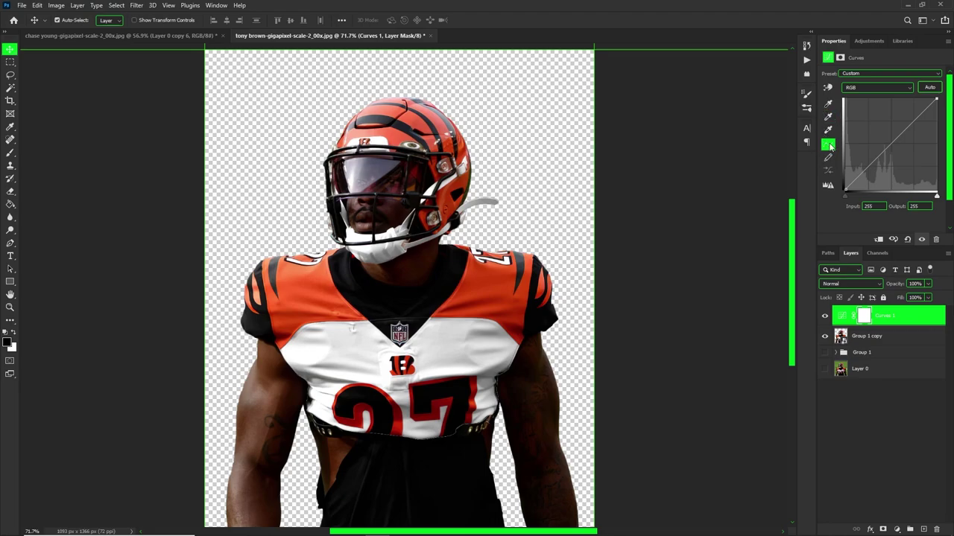
- Bend the RGB curve into a wavy shape with four points, including input/output pairs 87/88, 112/144 and 183/188
drag(862, 174, 912, 130)
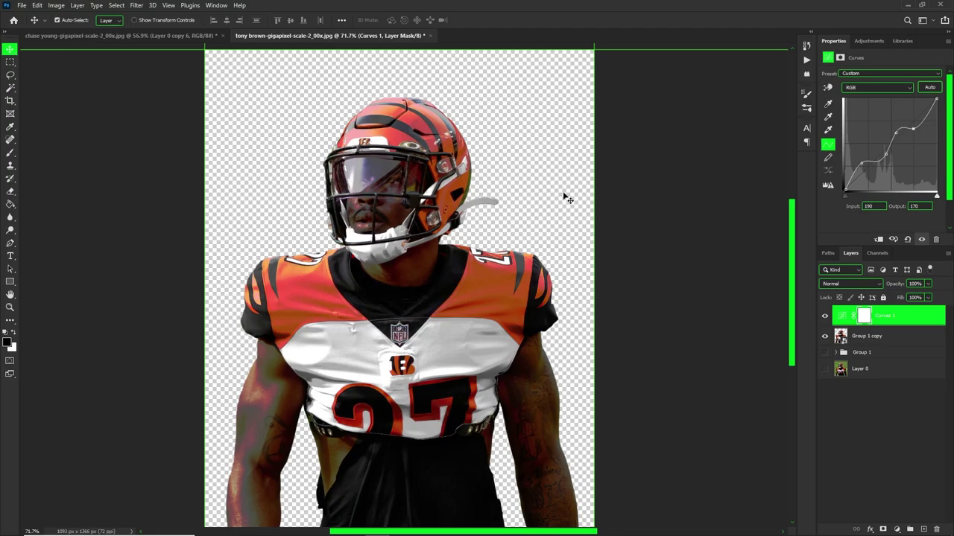
key(h)
drag(405, 221, 423, 225)
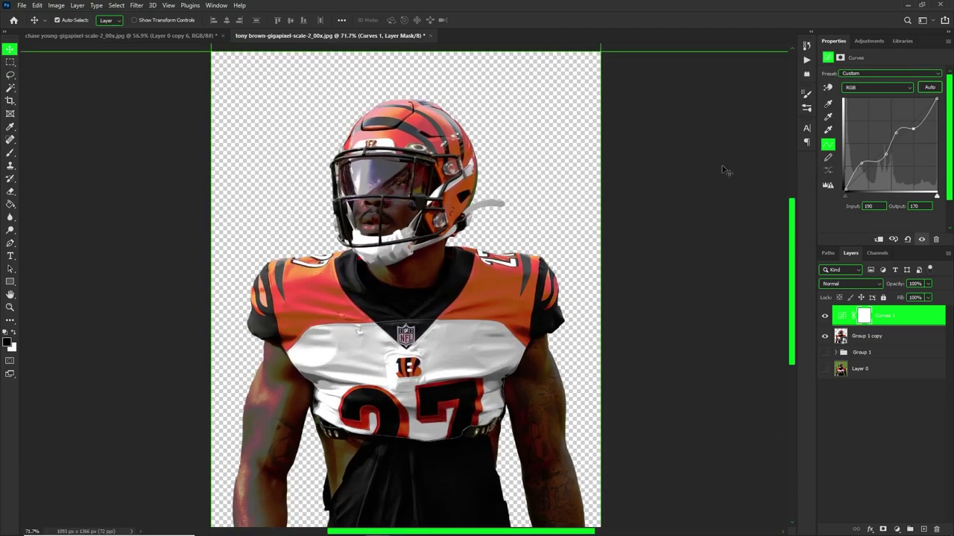
mouse_move(885, 154)
mouse_down()
mouse_move(877, 150)
mouse_move(862, 179)
mouse_move(873, 143)
mouse_move(877, 156)
mouse_up()
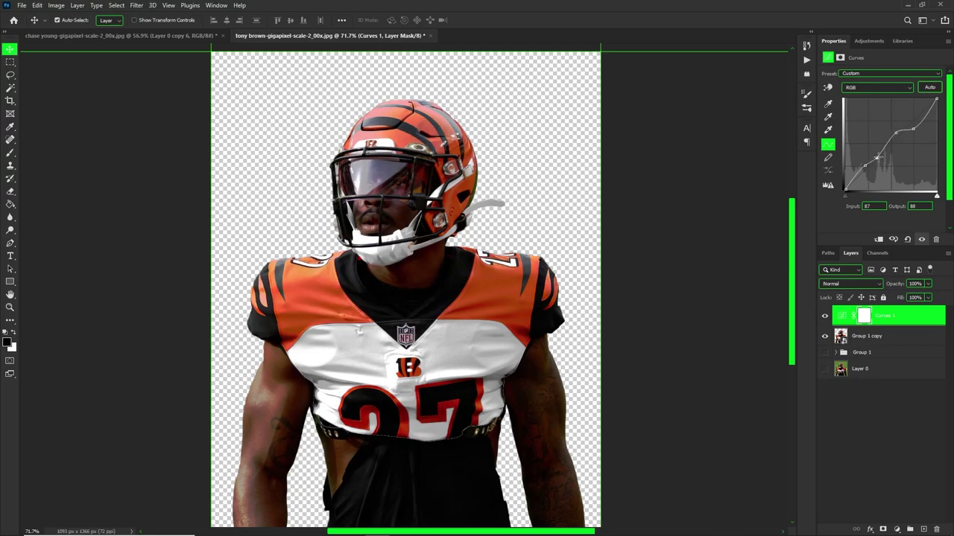
mouse_move(897, 134)
mouse_down()
mouse_move(879, 129)
mouse_move(886, 140)
mouse_up()
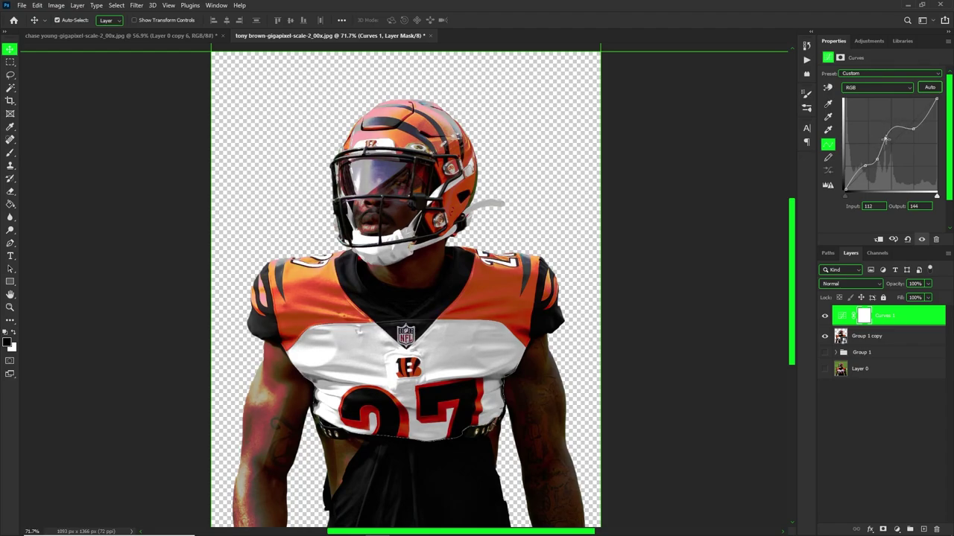
drag(911, 130, 911, 122)
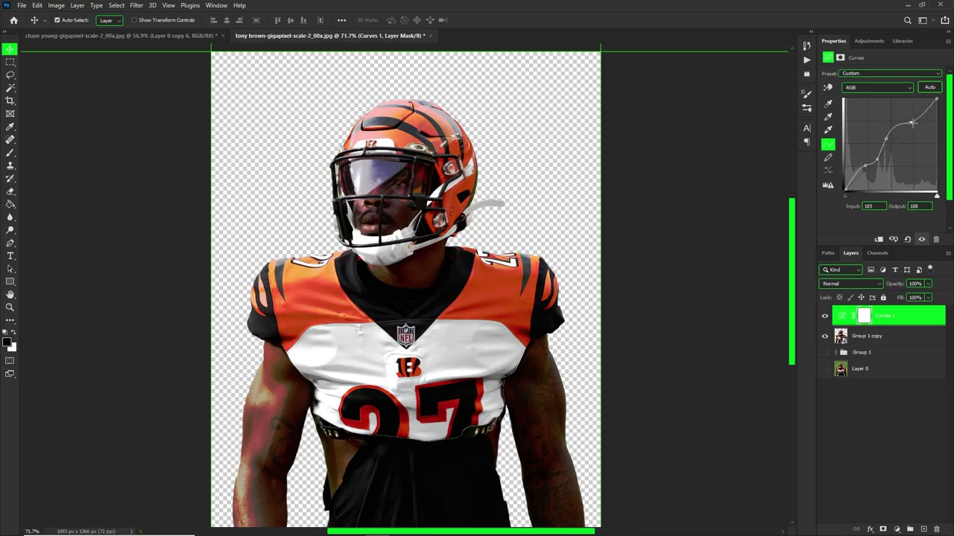
scroll(366, 328, up, 3)
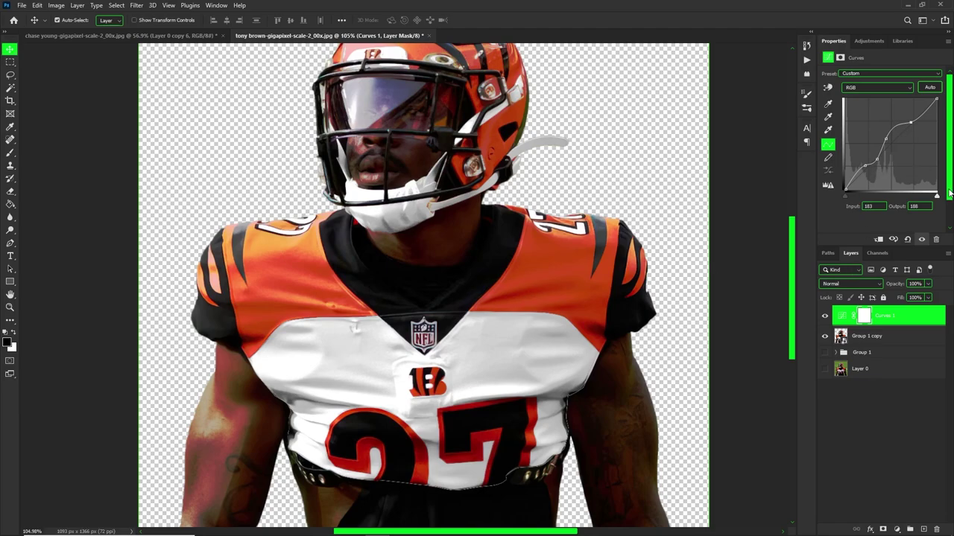
drag(938, 199, 944, 193)
scroll(665, 128, down, 3)
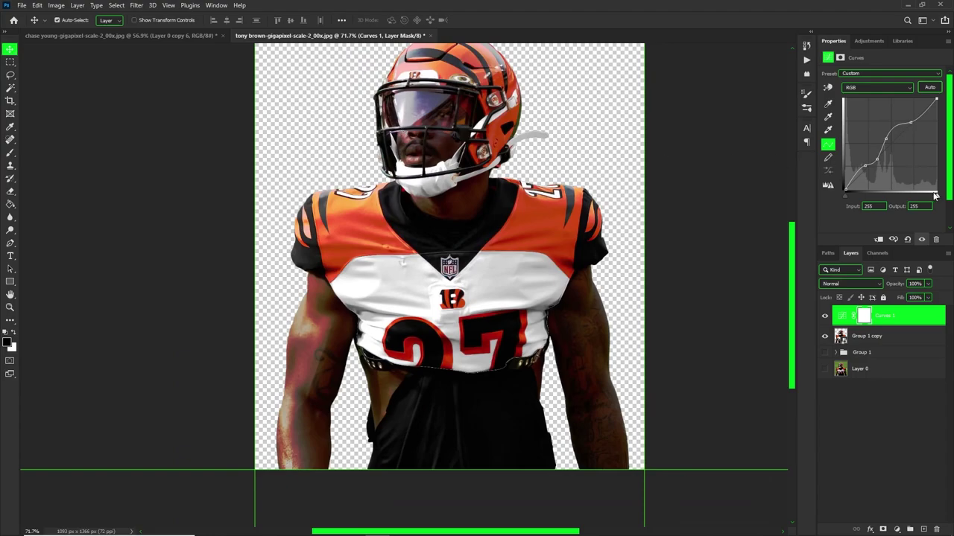
mouse_move(938, 199)
mouse_down()
mouse_move(904, 201)
mouse_move(936, 197)
mouse_up()
mouse_move(846, 195)
mouse_down()
mouse_move(897, 191)
mouse_move(839, 192)
mouse_up()
scroll(299, 344, up, 3)
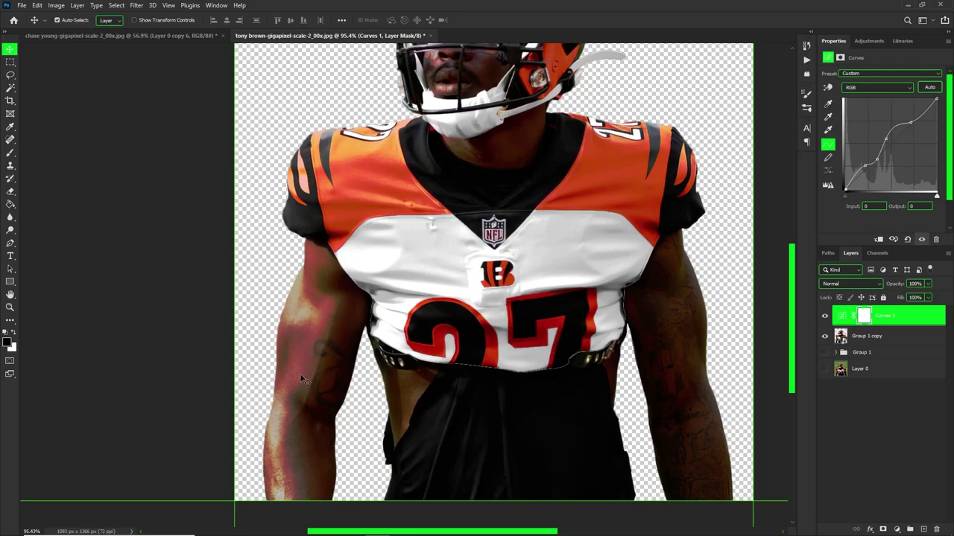
scroll(351, 303, down, 3)
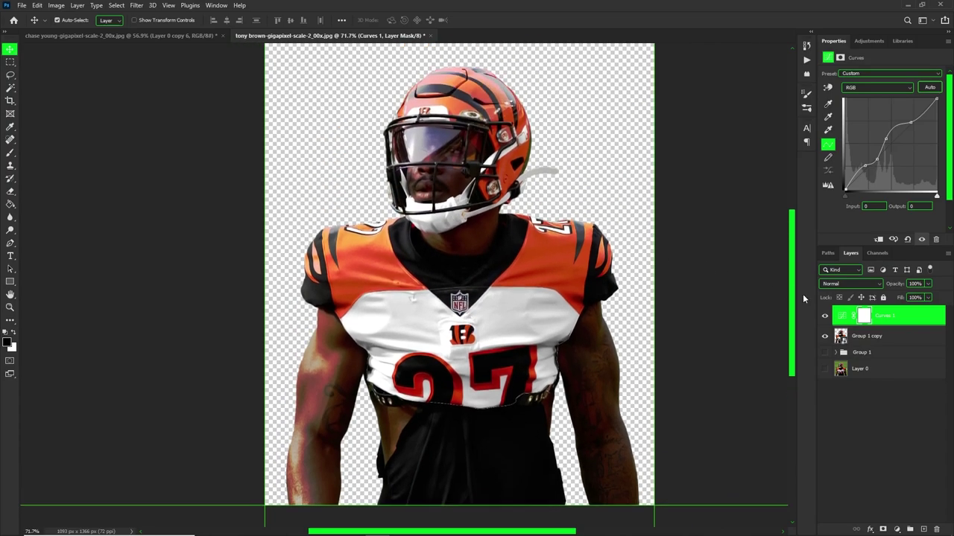
- In the Curves layer's Blend If options, split the Underlying Layer shadows to 0/133 and highlights to 147/255, and apply
click(842, 316)
right_click(842, 317)
click(832, 298)
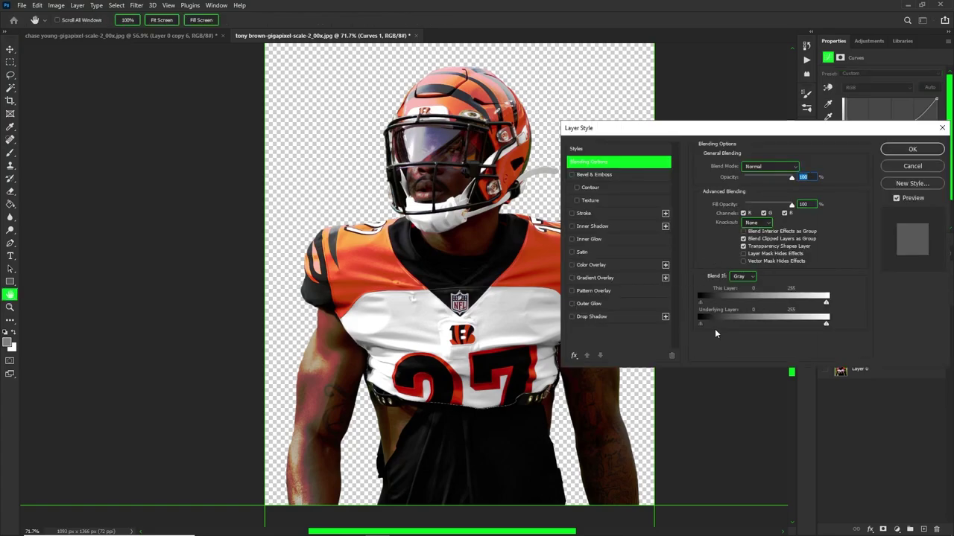
mouse_move(701, 324)
mouse_down()
mouse_move(764, 316)
mouse_move(701, 321)
mouse_up()
drag(717, 325, 701, 324)
drag(725, 325, 766, 325)
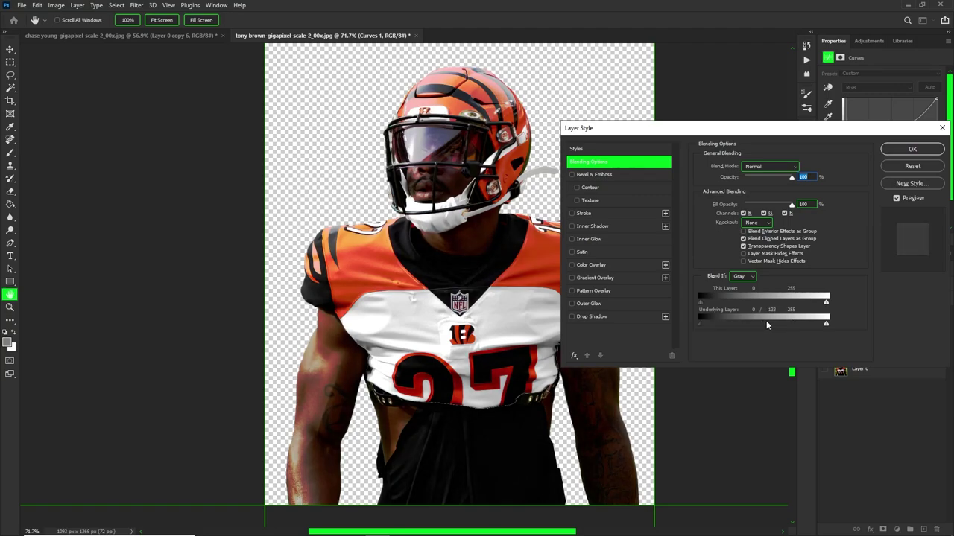
drag(825, 325, 766, 325)
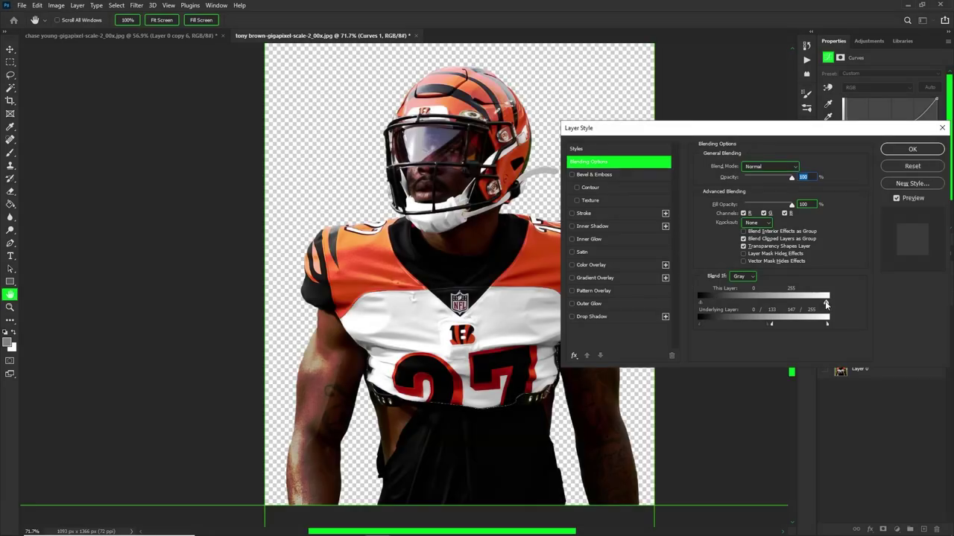
drag(827, 302, 806, 304)
click(912, 149)
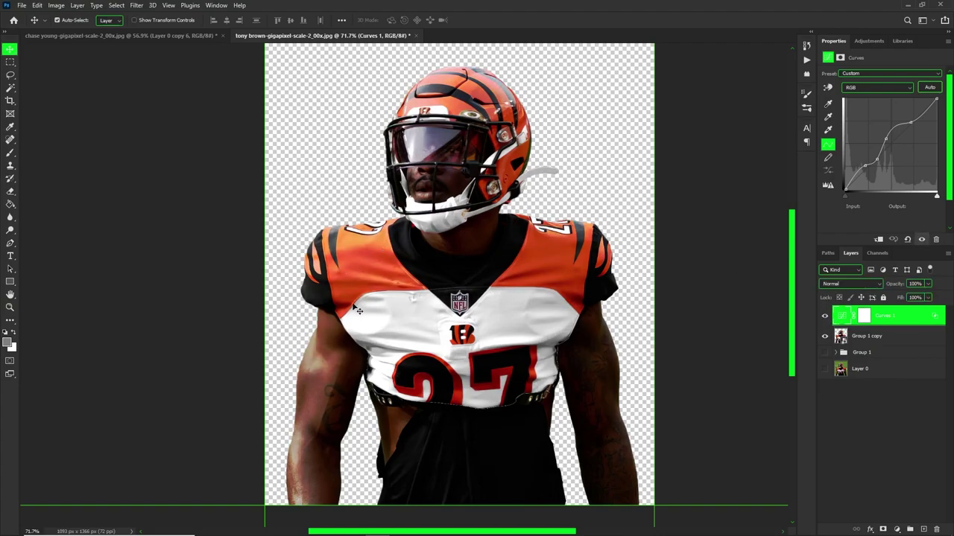
- Compare the player with the Curves adjustment hidden and shown, checking the arm and jersey
scroll(302, 368, up, 3)
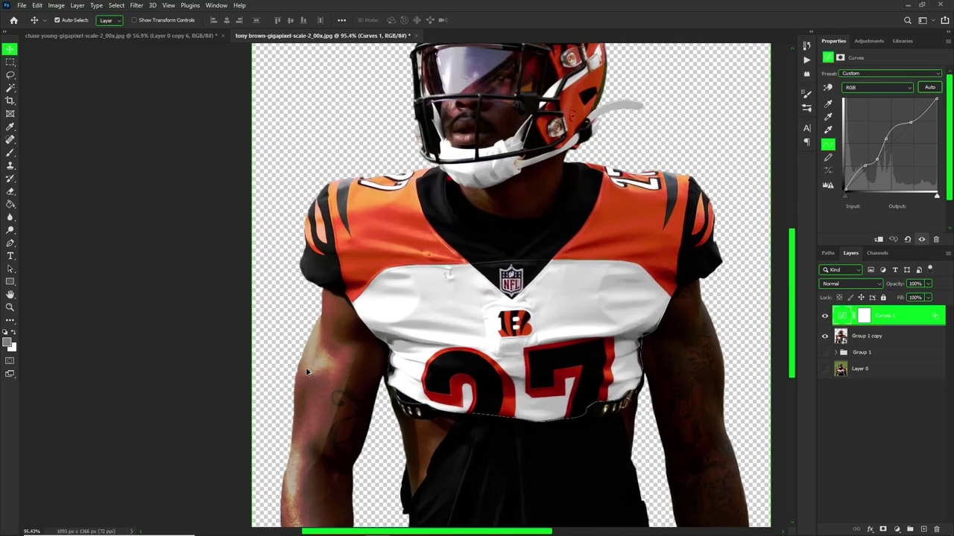
click(825, 316)
click(824, 316)
key(ctrl+minus)
key(ctrl+minus)
key(ctrl+0)
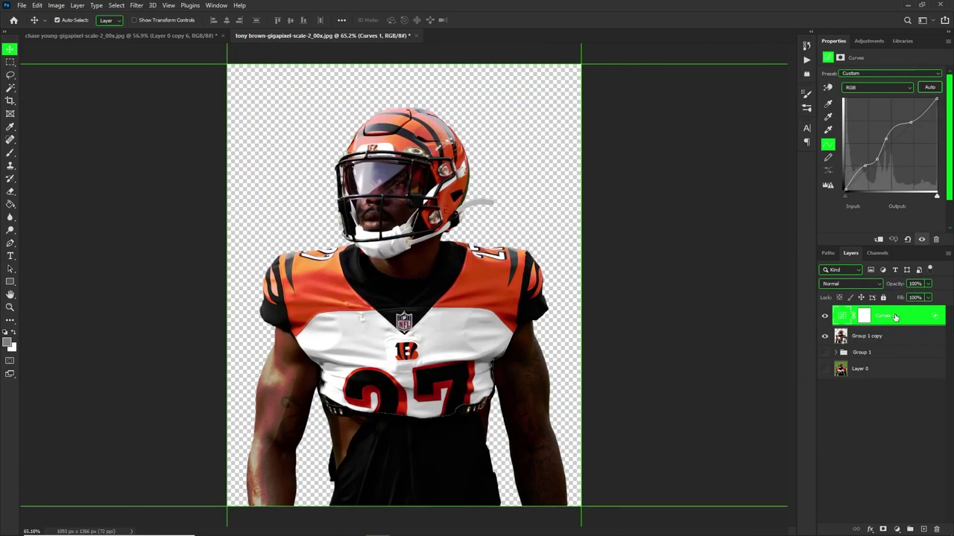
- Clip the Curves layer to Group 1 copy and add a Levels adjustment layer clipped above it
drag(880, 321, 890, 324)
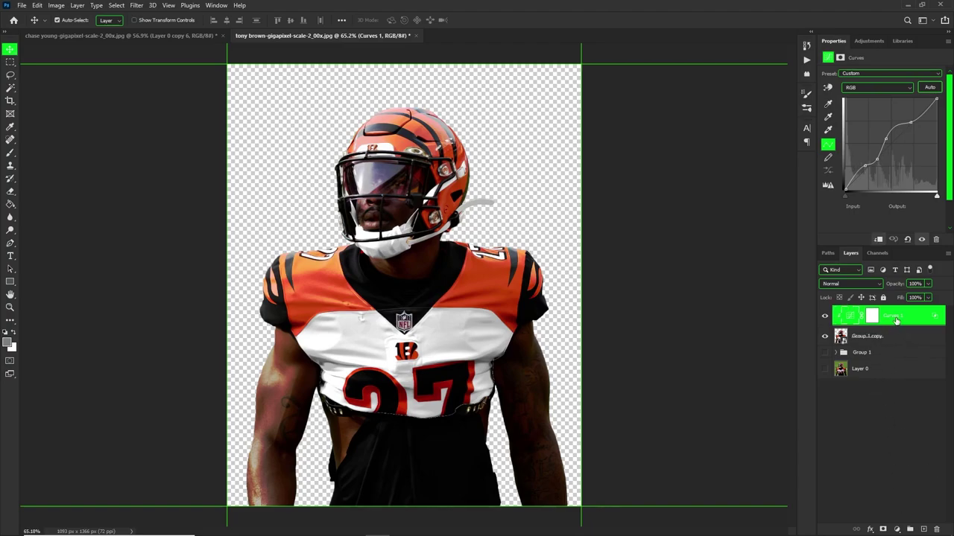
right_click(901, 322)
click(825, 307)
click(898, 531)
click(894, 395)
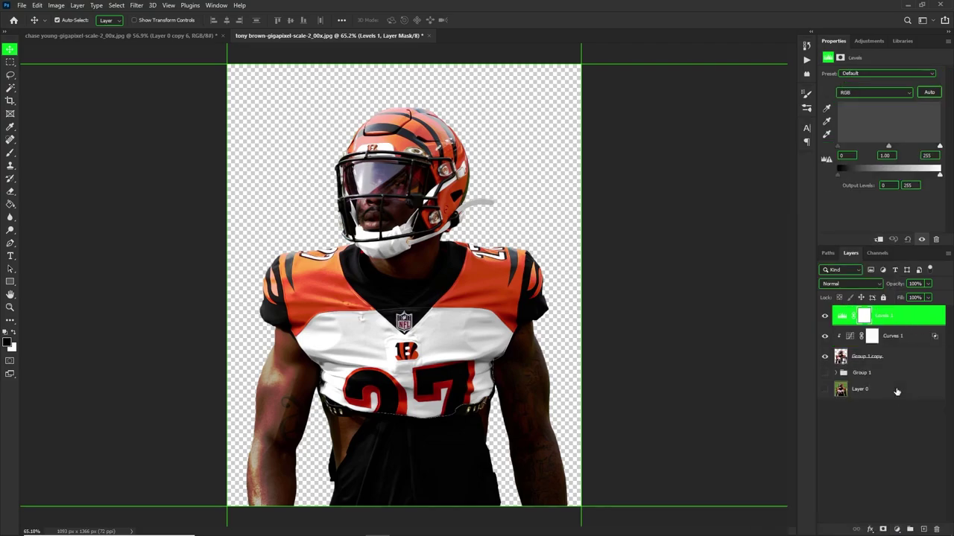
alt+click(900, 320)
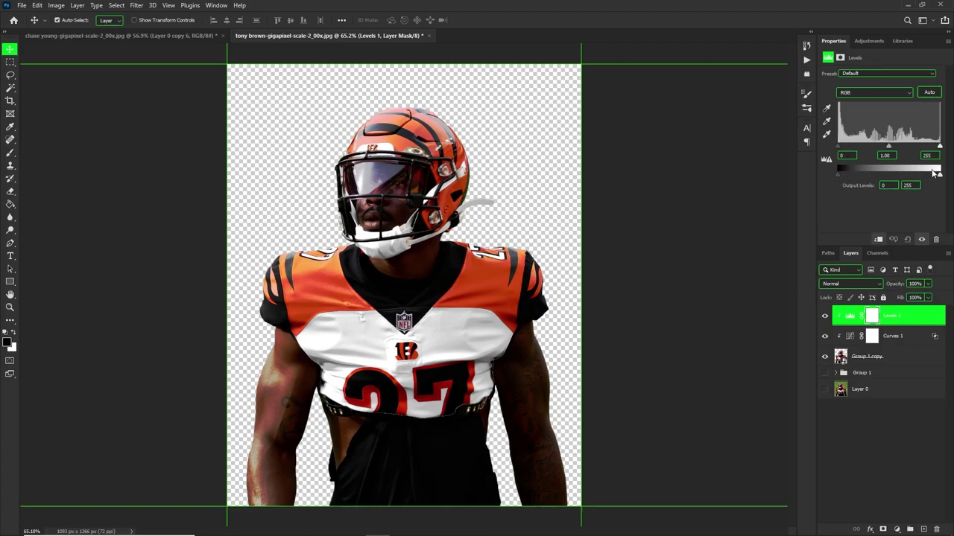
- Set the Levels input black point to 4 and white point to 172, keeping the midtones at 1.00
drag(883, 149, 850, 152)
mouse_move(939, 149)
mouse_down()
mouse_move(839, 148)
mouse_move(907, 147)
mouse_move(874, 149)
mouse_up()
scroll(696, 222, down, 3)
scroll(776, 377, up, 2)
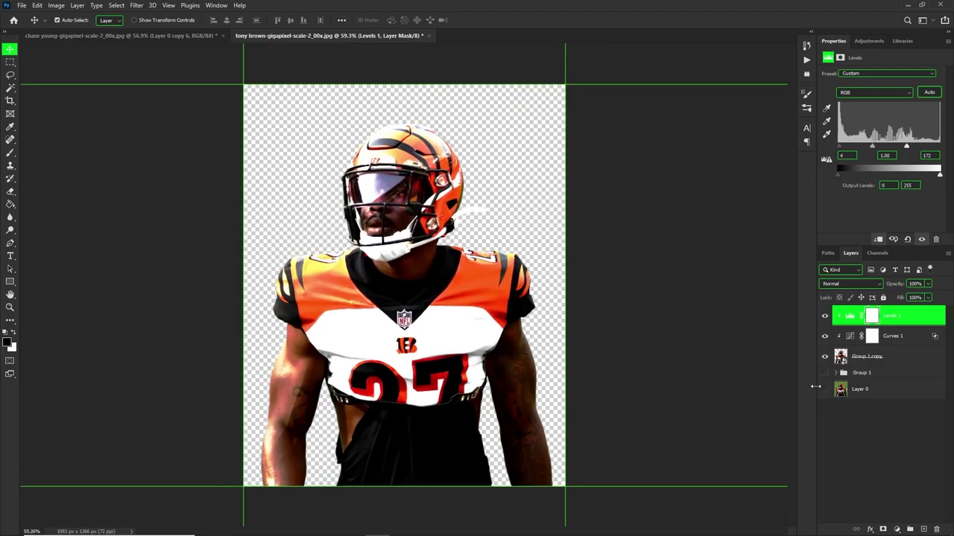
- Show the original Layer 0 as background and compare the player with and without the Curves and Levels adjustments
click(825, 394)
scroll(623, 314, down, 1)
scroll(752, 380, up, 2)
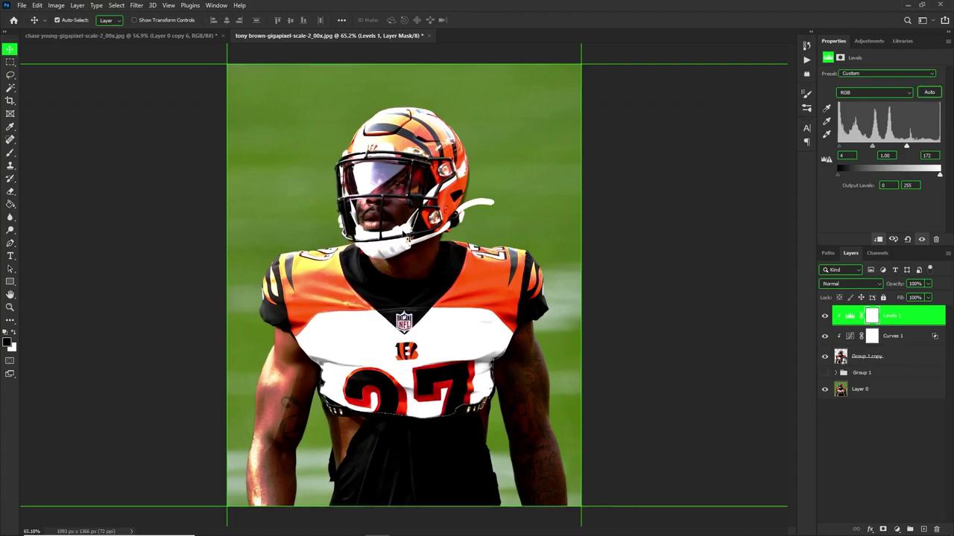
click(825, 389)
click(825, 336)
click(825, 316)
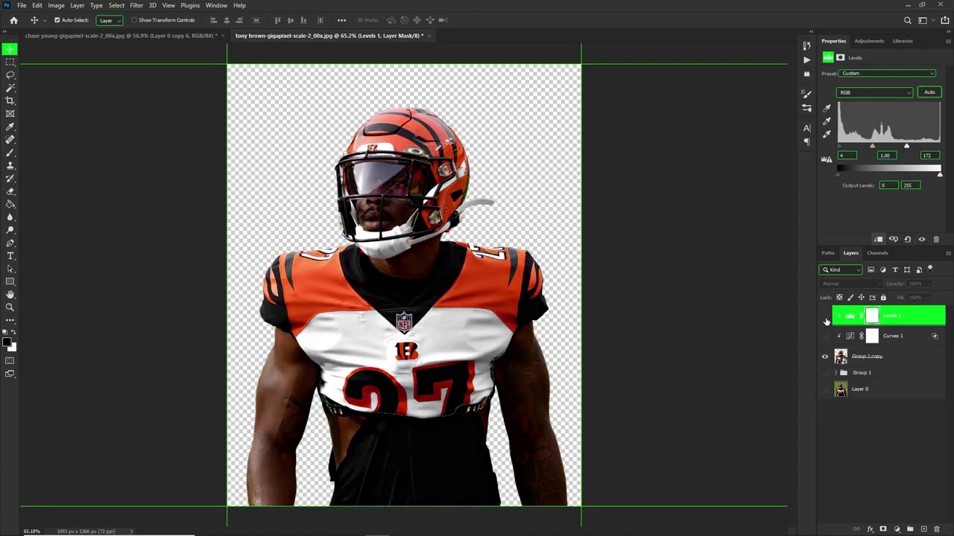
click(824, 389)
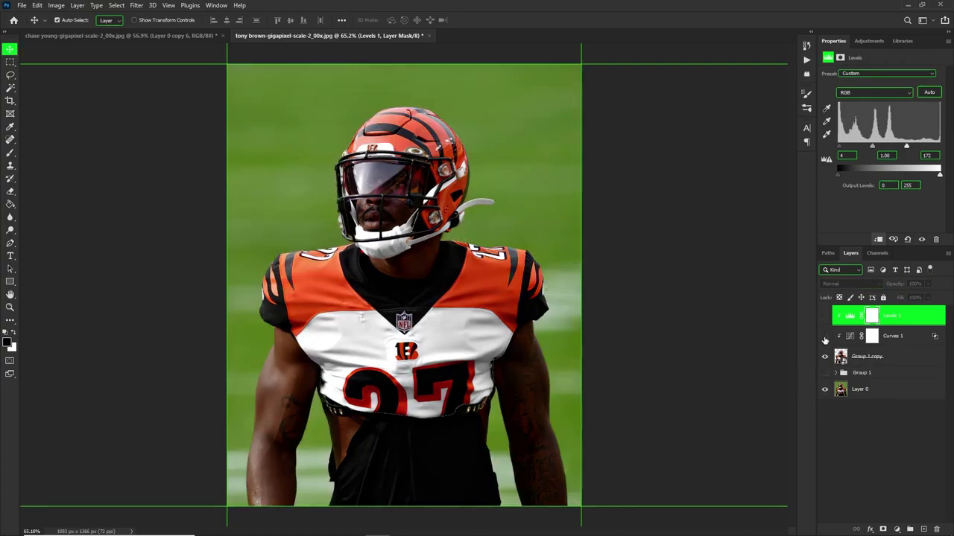
click(825, 336)
click(825, 316)
scroll(777, 307, up, 1)
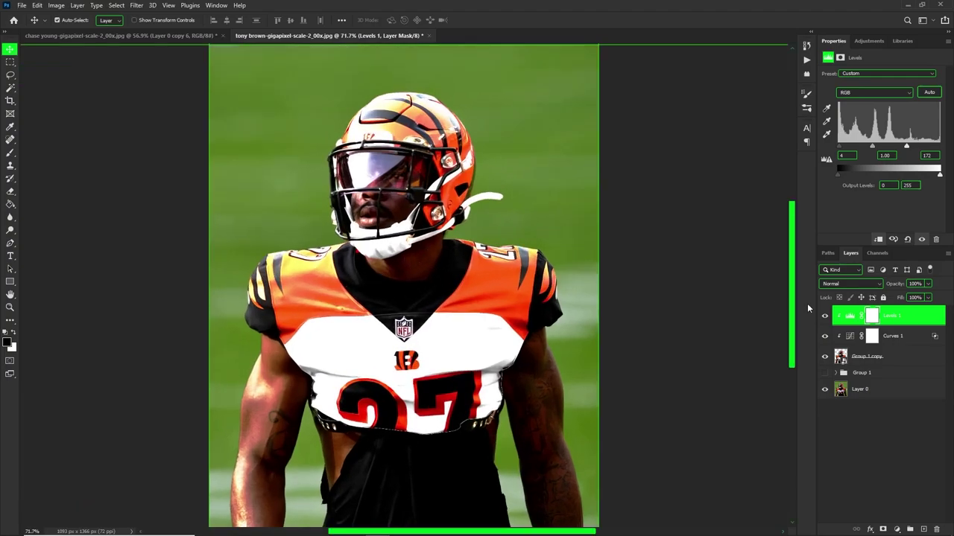
- In the Levels layer's Blend If options, split the Underlying Layer shadows to 46/150 and highlights to 111/255, and apply
right_click(850, 319)
click(857, 323)
drag(701, 324, 754, 325)
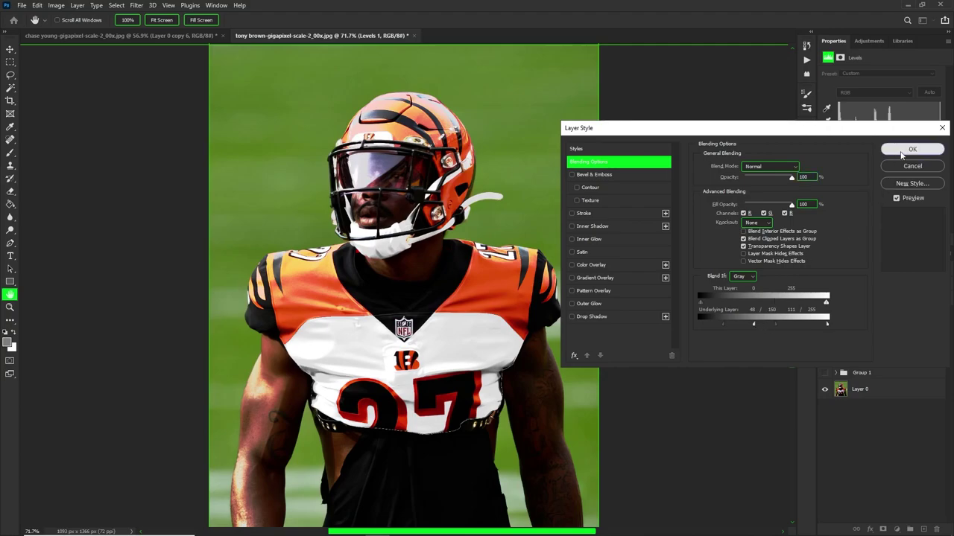
click(911, 149)
key(v)
- Add a Vibrance adjustment layer above Levels, clipped to Group 1 copy
scroll(470, 302, down, 2)
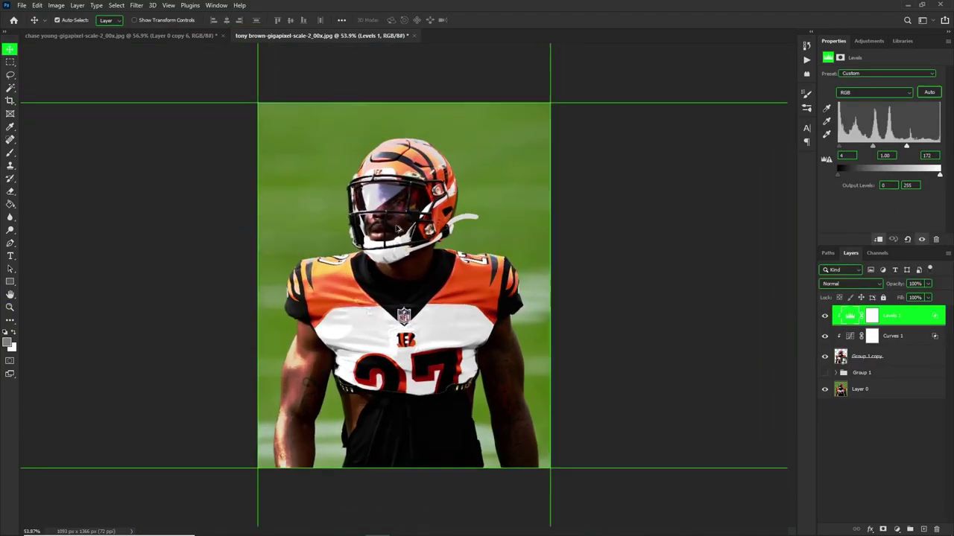
scroll(396, 225, up, 2)
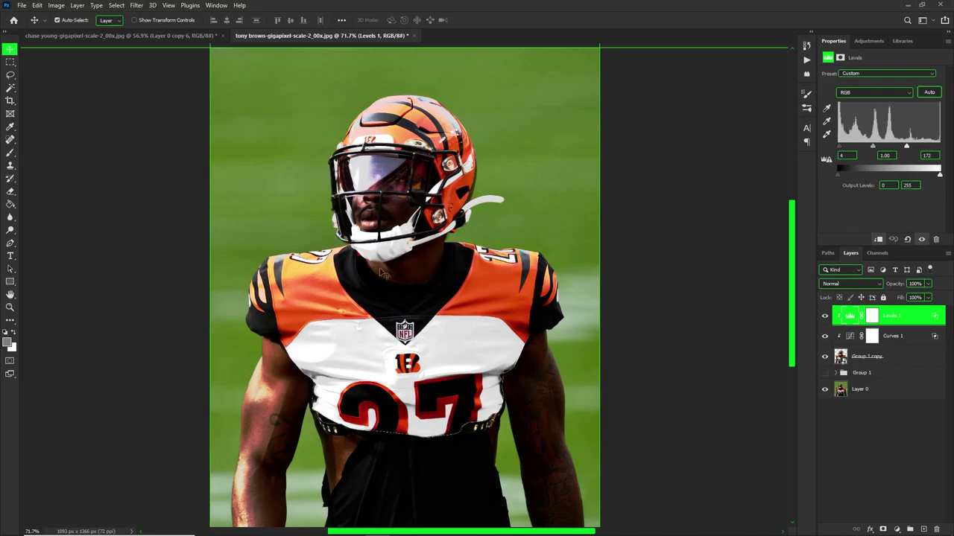
scroll(722, 313, up, 2)
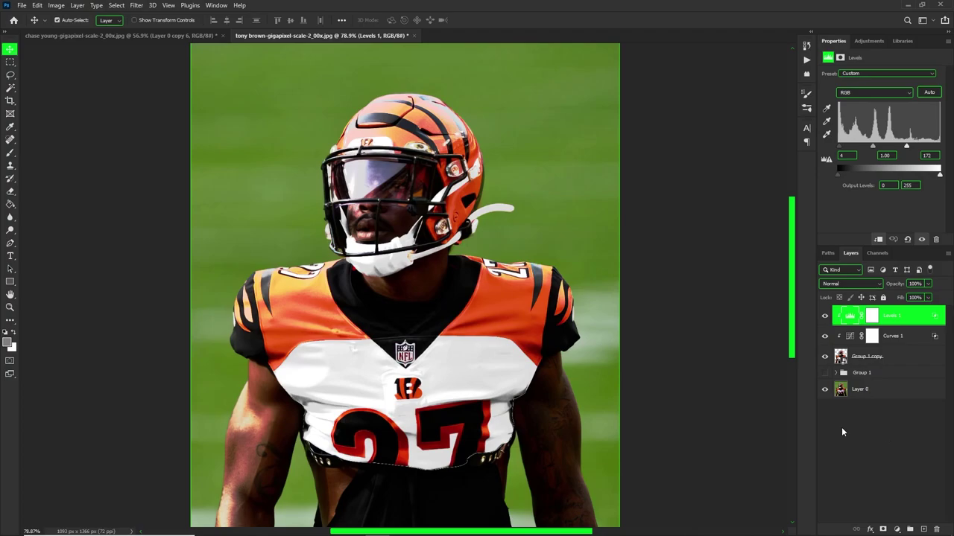
click(898, 530)
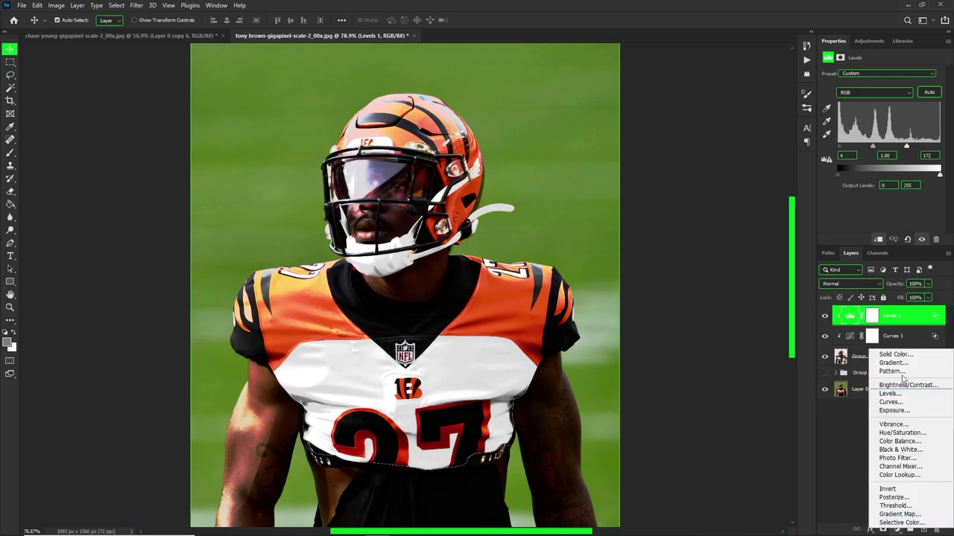
click(901, 426)
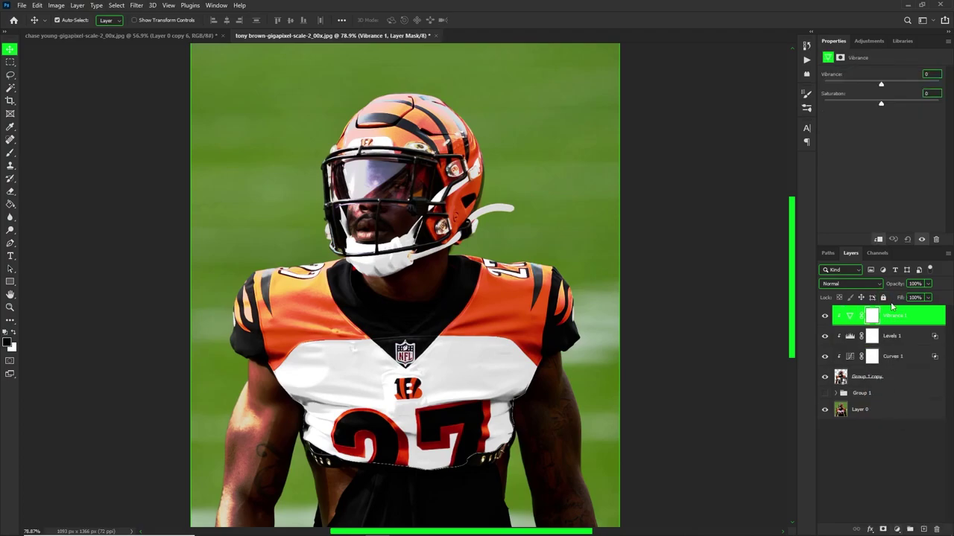
- Set the Vibrance adjustment to +95 and compare the player with and without it
drag(882, 84, 901, 86)
click(825, 316)
click(825, 316)
drag(910, 84, 936, 86)
click(825, 316)
click(824, 316)
- In the Vibrance layer's Blend If options, split the Underlying Layer shadows to 0/124 and highlights to 133/255, and apply
right_click(853, 317)
click(856, 316)
drag(708, 323, 825, 322)
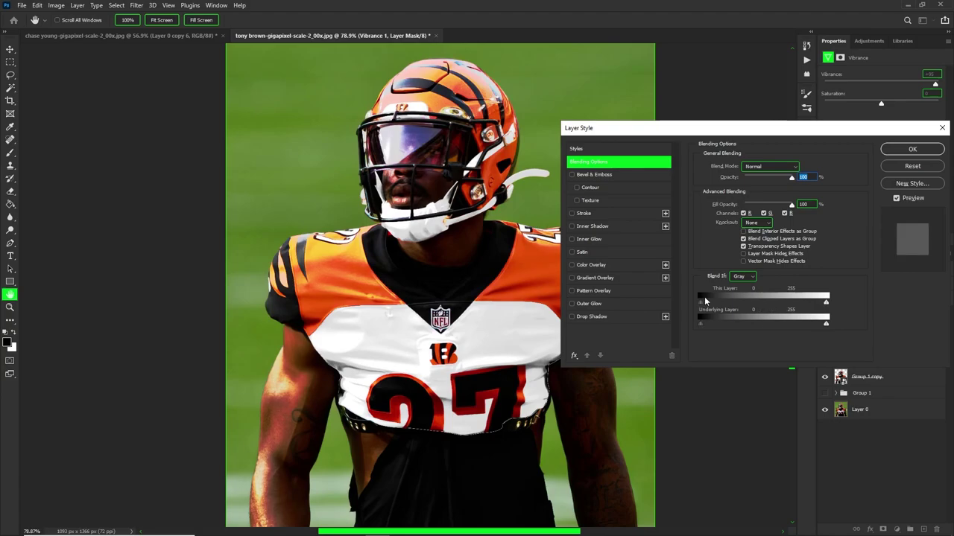
drag(702, 324, 773, 320)
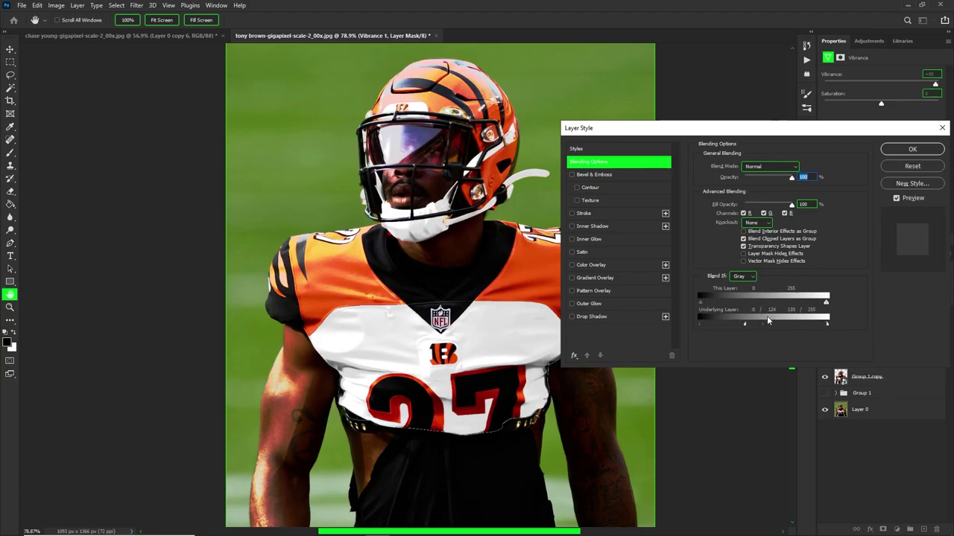
click(912, 149)
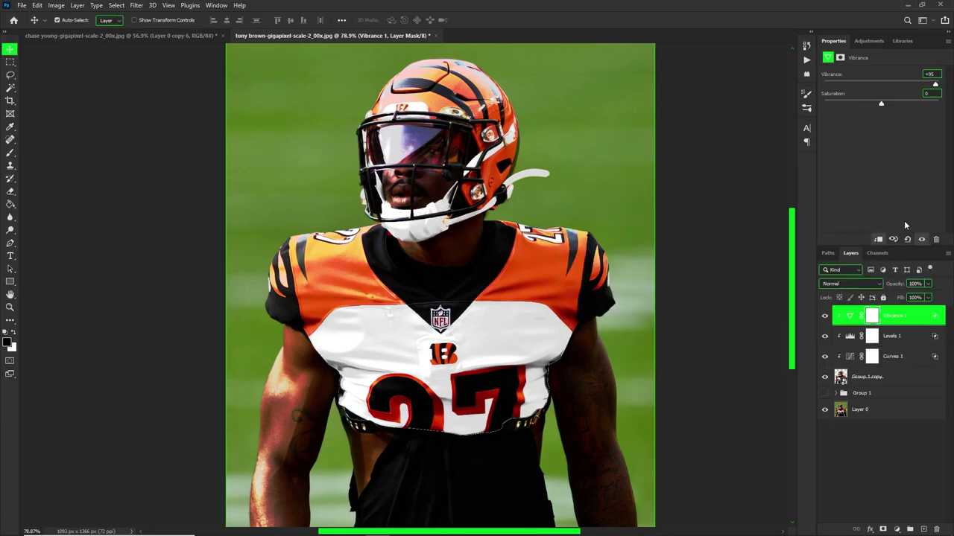
- Lower the Vibrance layer's Fill to 74%, checking the Levels adjustment's effect along the way
click(927, 298)
drag(903, 315, 918, 312)
click(887, 336)
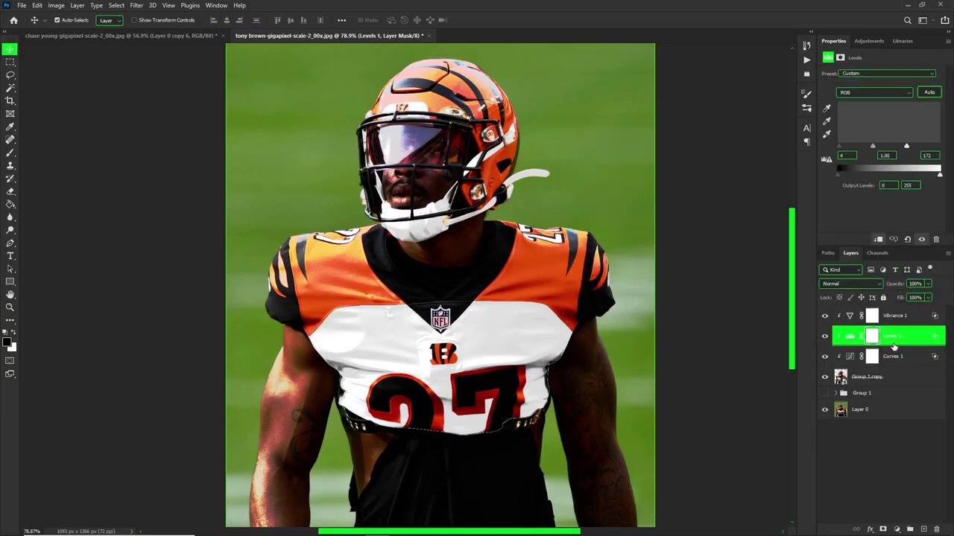
click(824, 336)
click(824, 336)
click(927, 297)
mouse_move(931, 311)
mouse_down()
mouse_move(905, 313)
mouse_move(917, 313)
mouse_up()
click(922, 314)
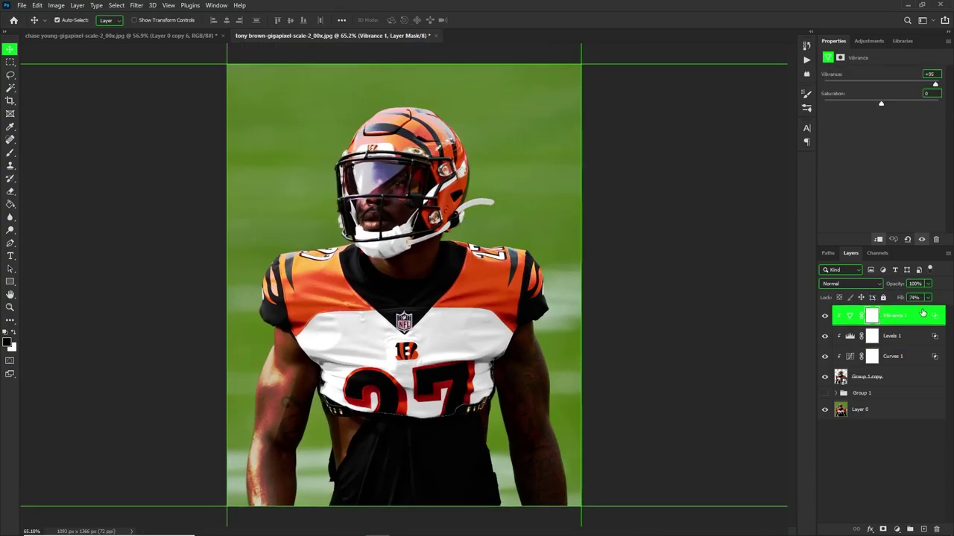
- Compare the player with and without the Vibrance adjustment by switching its visibility
click(900, 319)
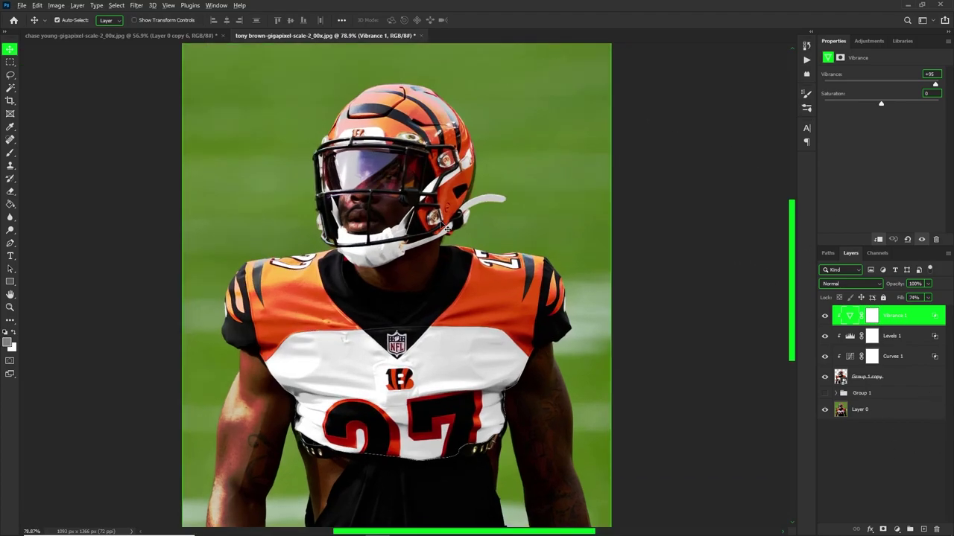
click(825, 316)
click(825, 317)
click(825, 317)
click(825, 316)
click(824, 356)
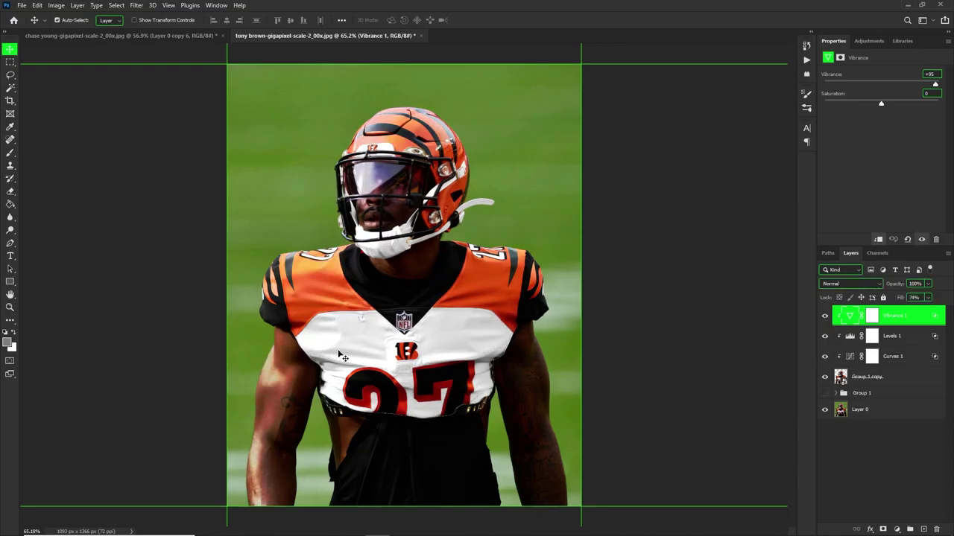
- Paint black with a soft brush on the Vibrance layer mask over the helmet visor to remove the colour boost there
click(872, 316)
key(b)
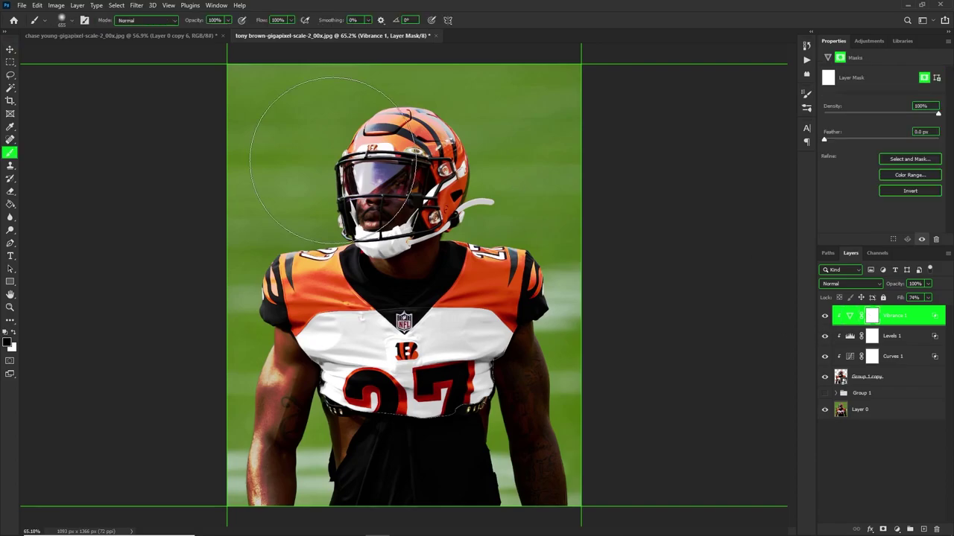
scroll(417, 179, up, 6)
drag(421, 175, 336, 183)
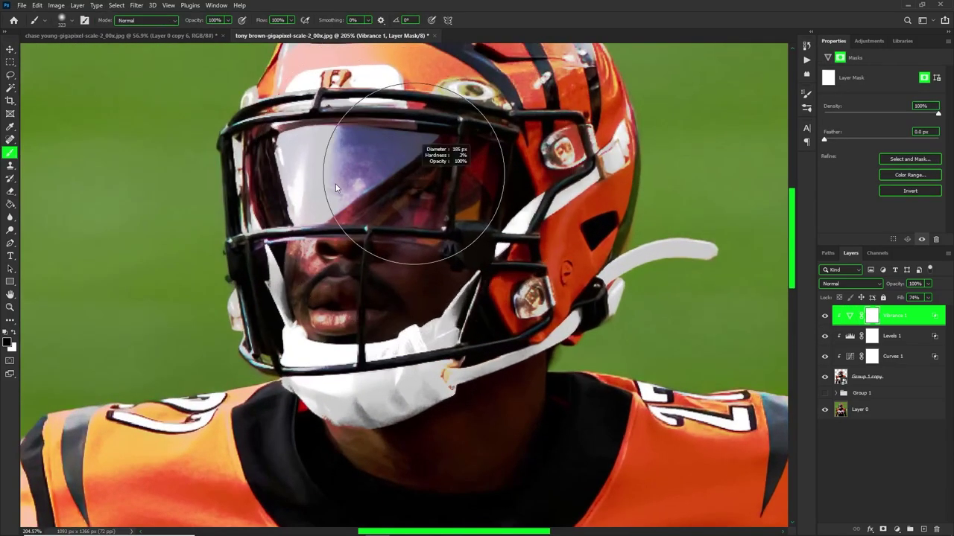
mouse_move(370, 153)
mouse_down()
mouse_move(342, 169)
mouse_move(368, 165)
mouse_move(350, 160)
mouse_move(398, 162)
mouse_move(417, 184)
mouse_move(357, 178)
mouse_up()
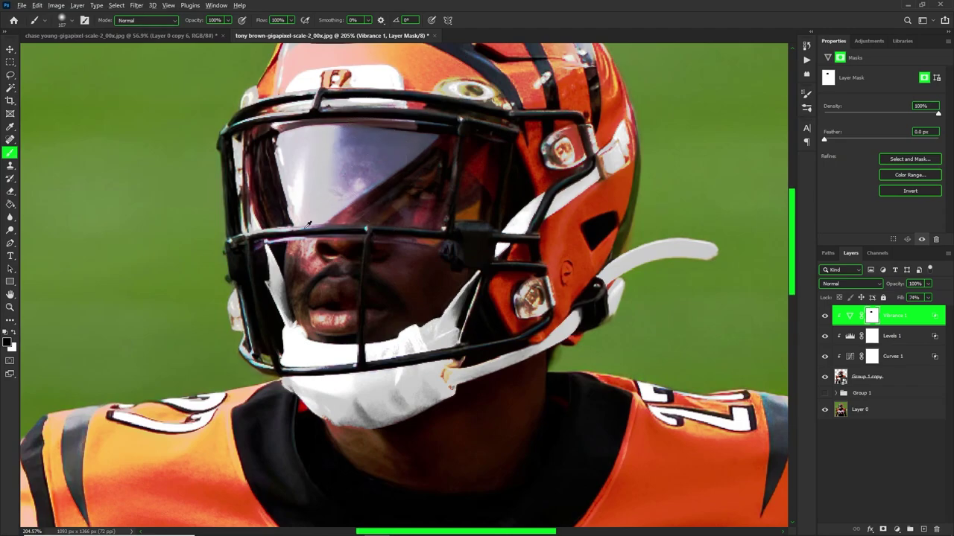
scroll(395, 194, down, 5)
scroll(303, 182, up, 2)
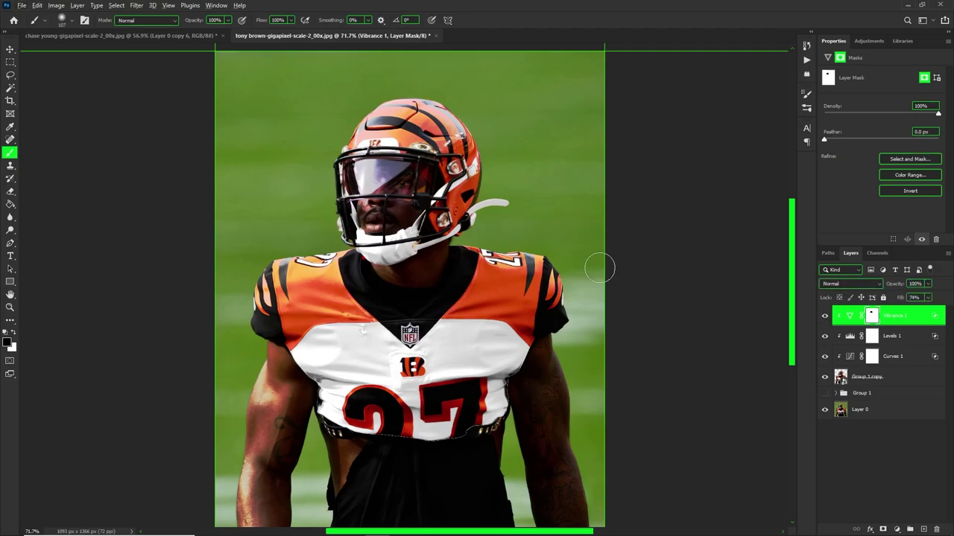
- Add a Color Lookup adjustment layer above Vibrance, clipped to Group 1 copy
click(889, 317)
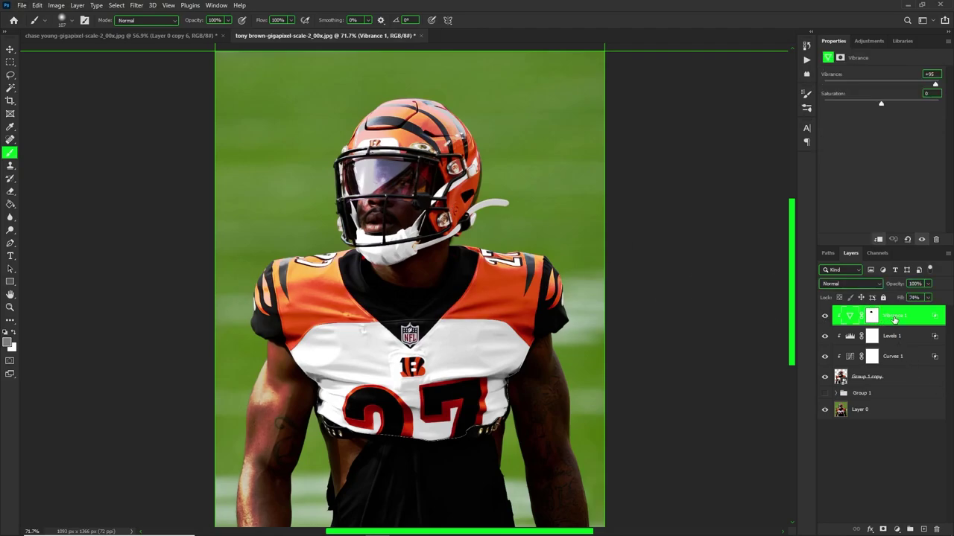
click(897, 530)
click(892, 475)
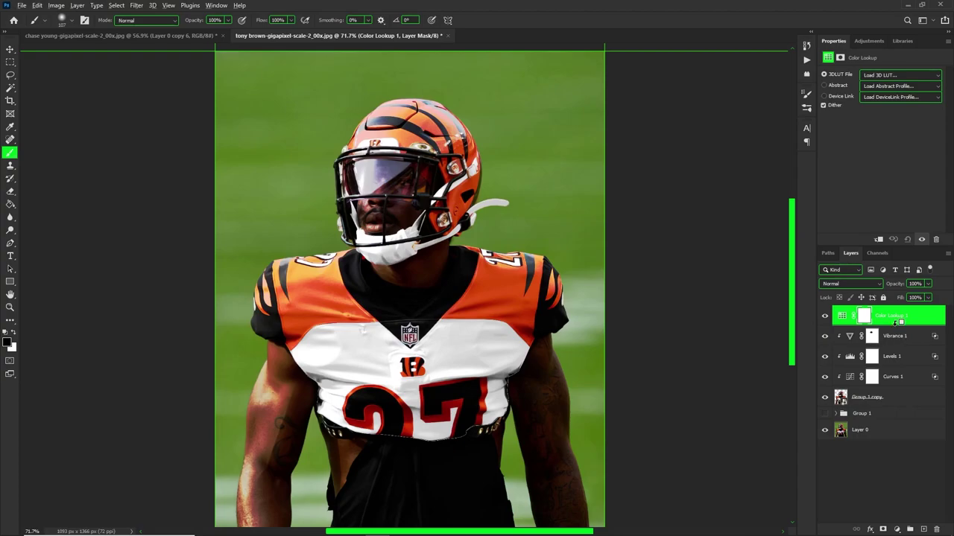
alt+click(896, 323)
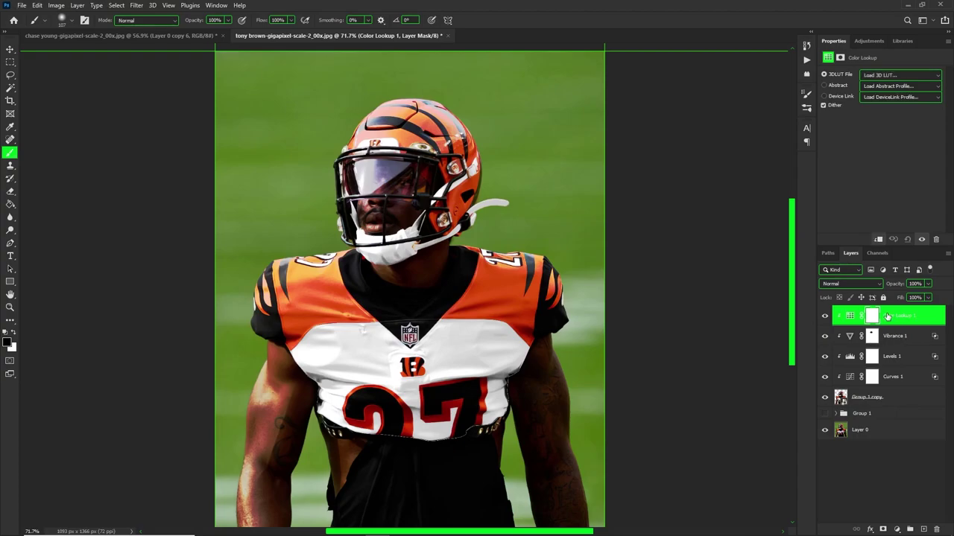
- Load the 3D LUT "(88) u2 studio.cube" in the Color Lookup layer and compare the player with and without it
click(902, 77)
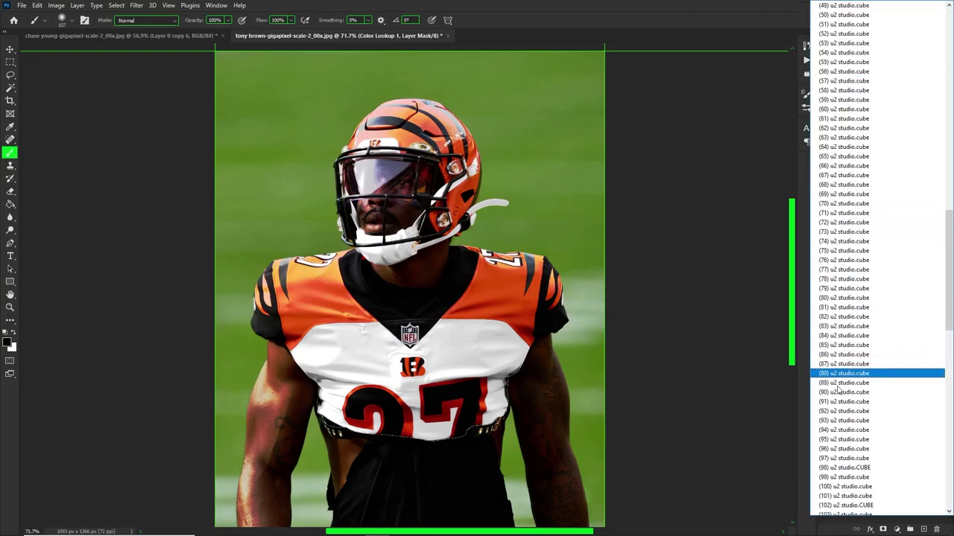
click(857, 383)
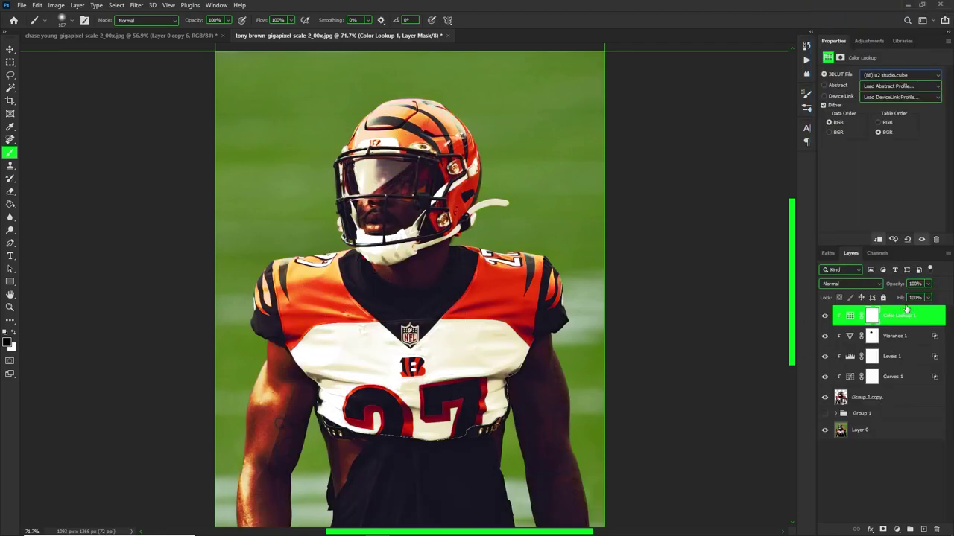
click(825, 316)
click(825, 316)
click(825, 316)
click(824, 316)
- In the Color Lookup layer's Blend If options, split the Underlying Layer shadows to 0/90 and highlights to 92/255, and apply
right_click(853, 318)
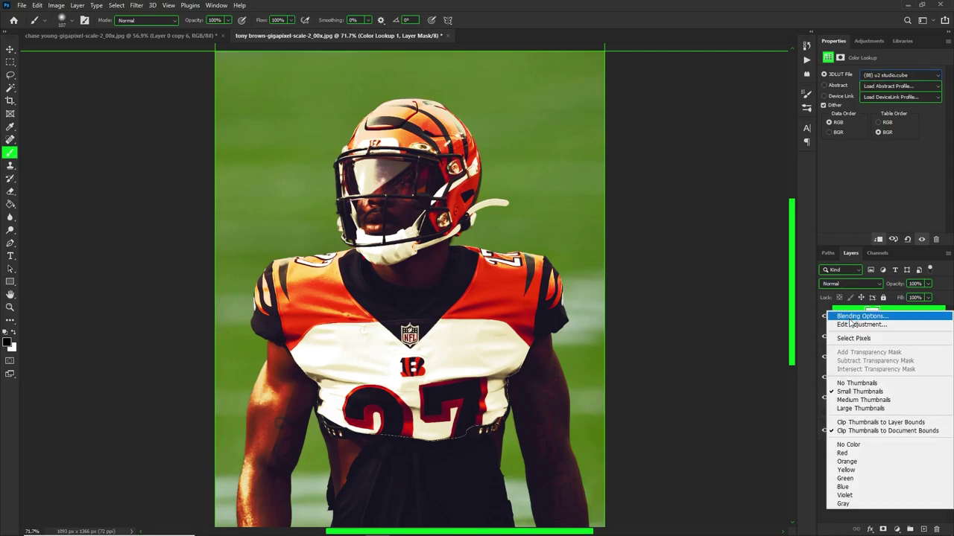
click(853, 317)
drag(825, 323, 745, 324)
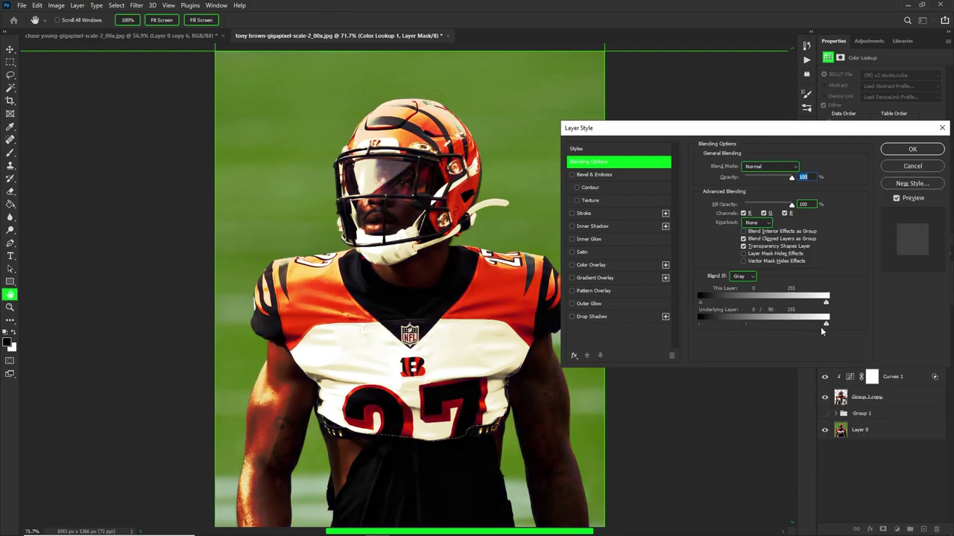
drag(826, 323, 761, 327)
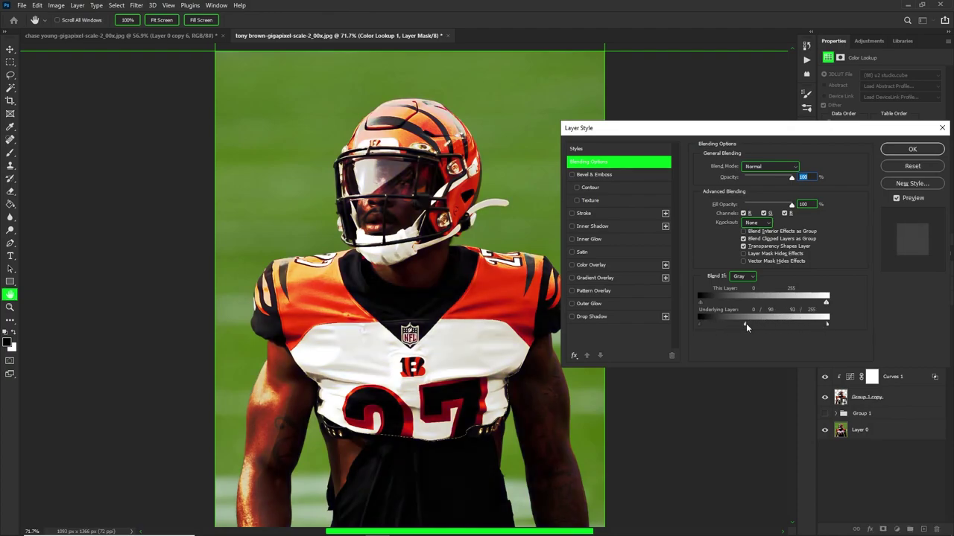
click(912, 150)
- Check the Color Lookup layer's effect and lower its Fill to 47%
click(824, 316)
click(824, 315)
click(927, 298)
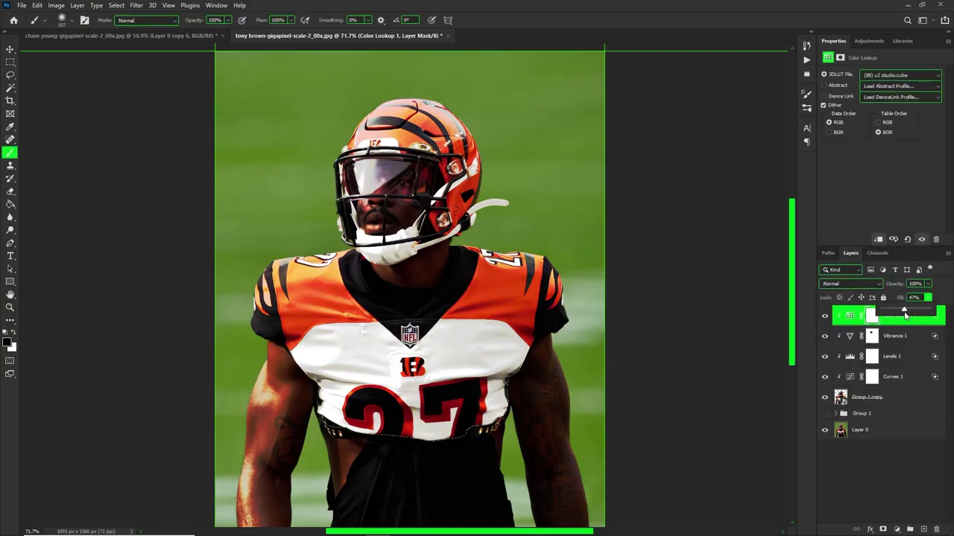
key(ctrl+0)
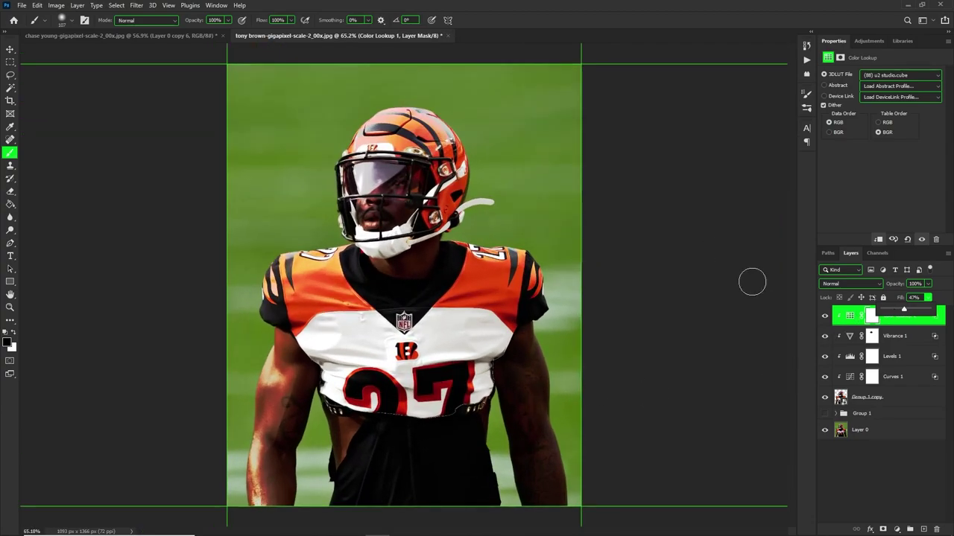
- Compare the player with and without the clipped adjustment layers
click(826, 378)
click(825, 377)
click(824, 377)
click(825, 377)
click(825, 377)
- Open the Smart Sharpen filter for the Group 1 copy smart object
click(893, 321)
click(894, 400)
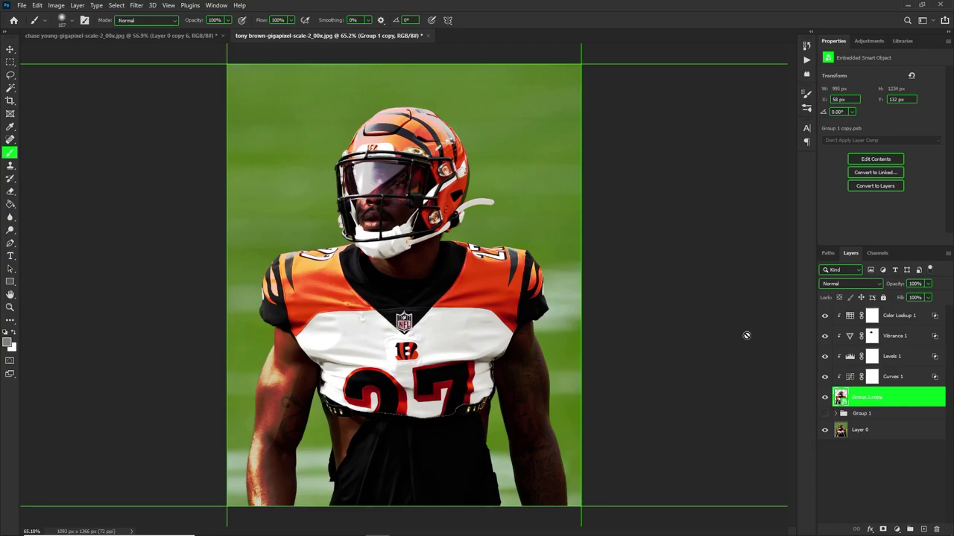
scroll(344, 371, up, 3)
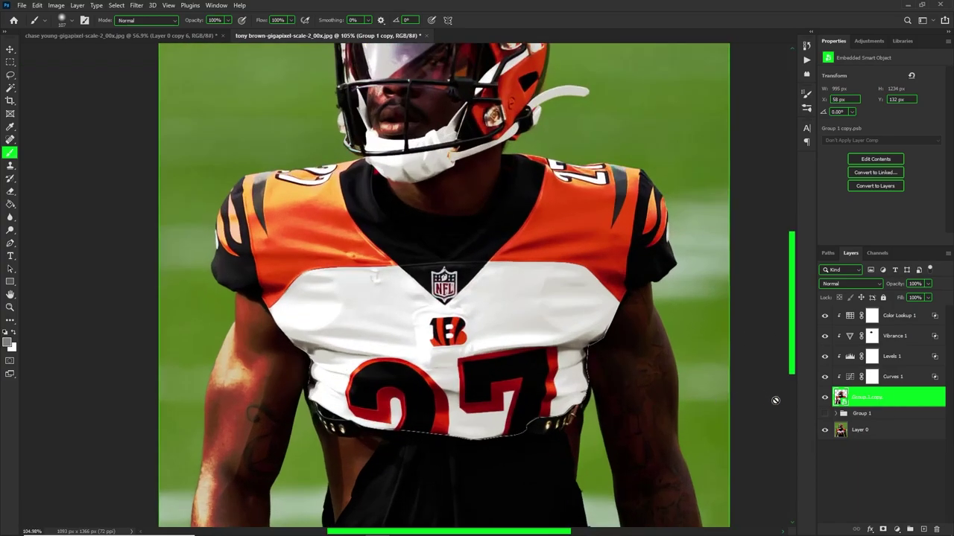
scroll(455, 252, down, 3)
scroll(454, 251, up, 1)
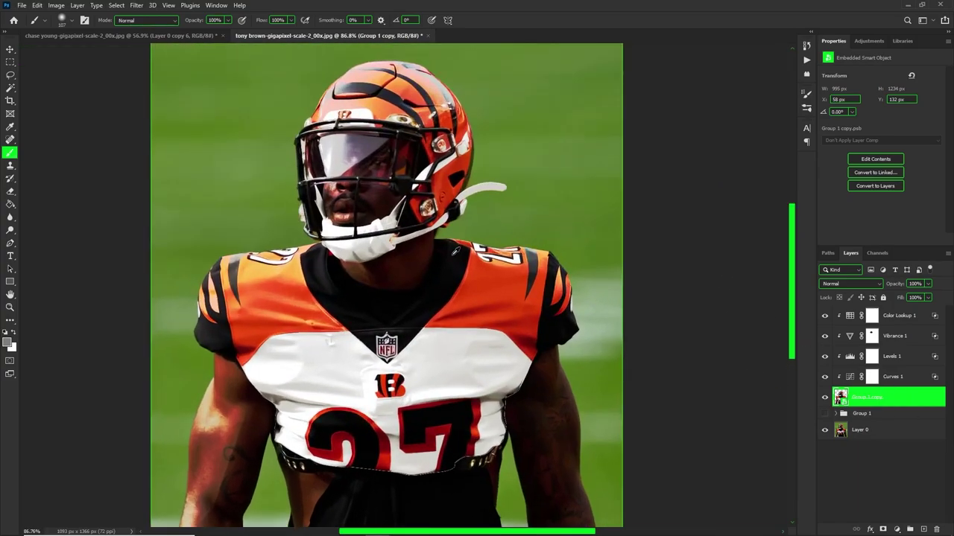
scroll(392, 216, down, 1)
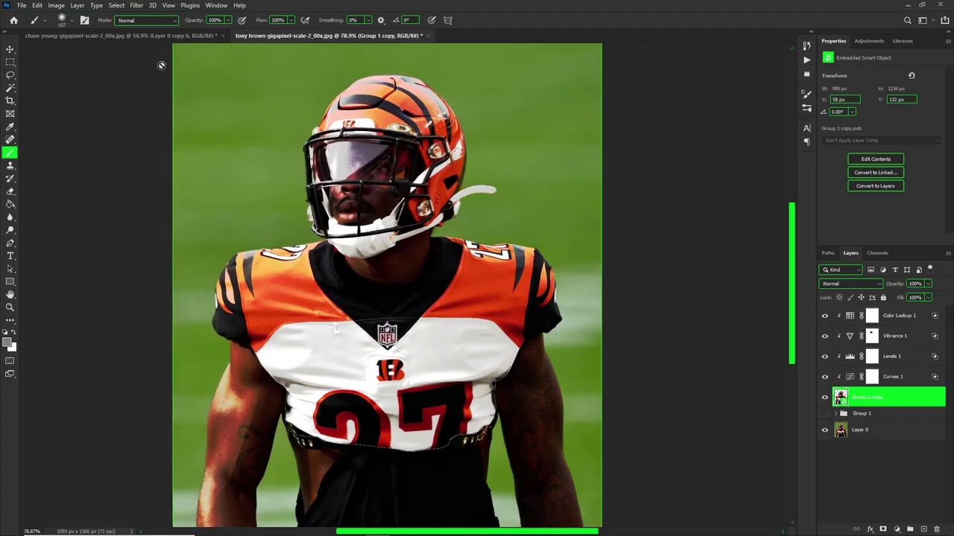
click(137, 5)
mouse_move(175, 188)
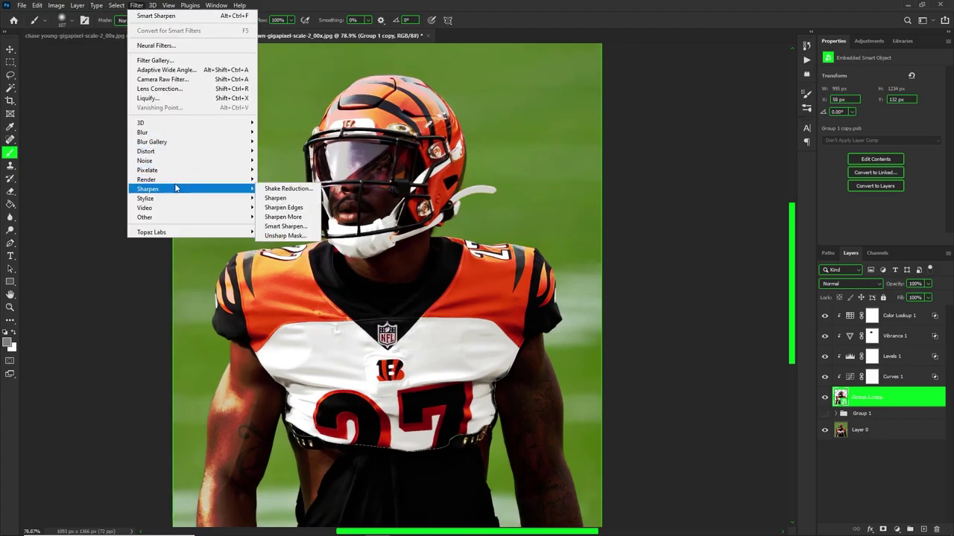
click(286, 226)
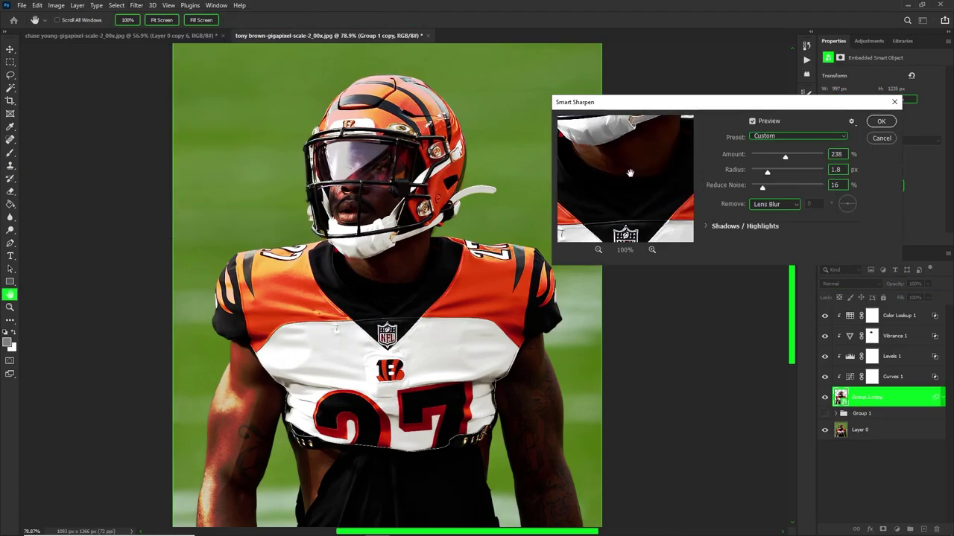
- Set Smart Sharpen to an Amount of 331%, a Radius of 0.5 px and Reduce Noise of 12%
click(598, 251)
click(598, 250)
click(597, 250)
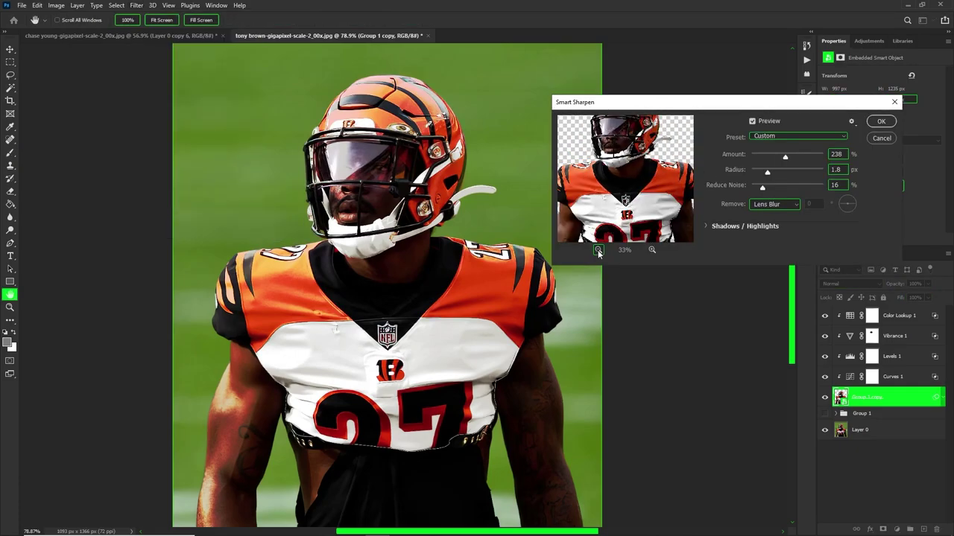
click(652, 250)
click(652, 250)
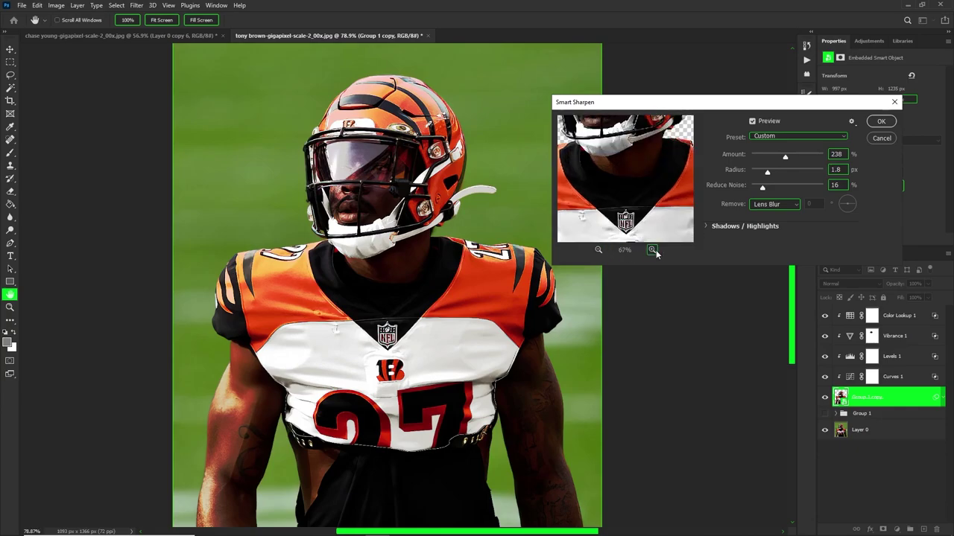
click(597, 250)
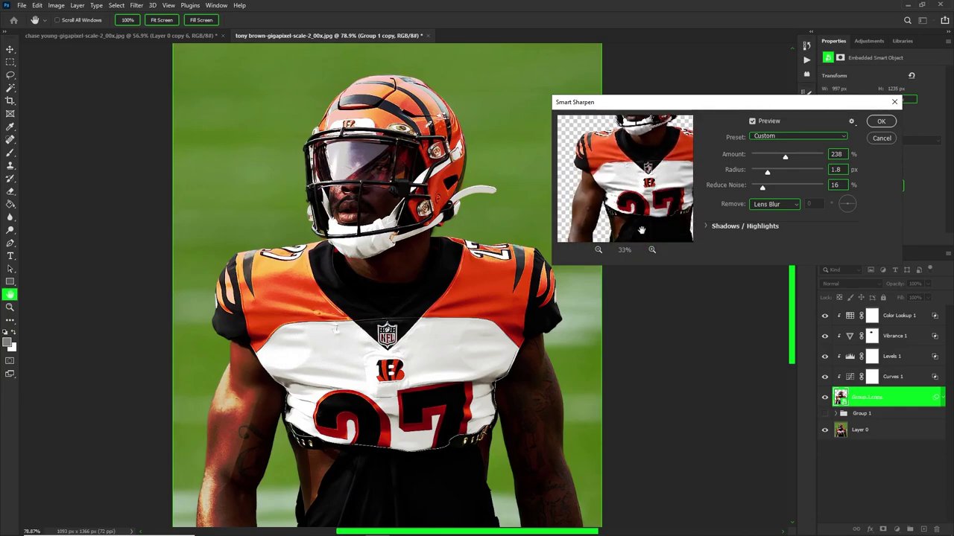
click(652, 250)
drag(785, 157, 760, 188)
drag(814, 157, 768, 158)
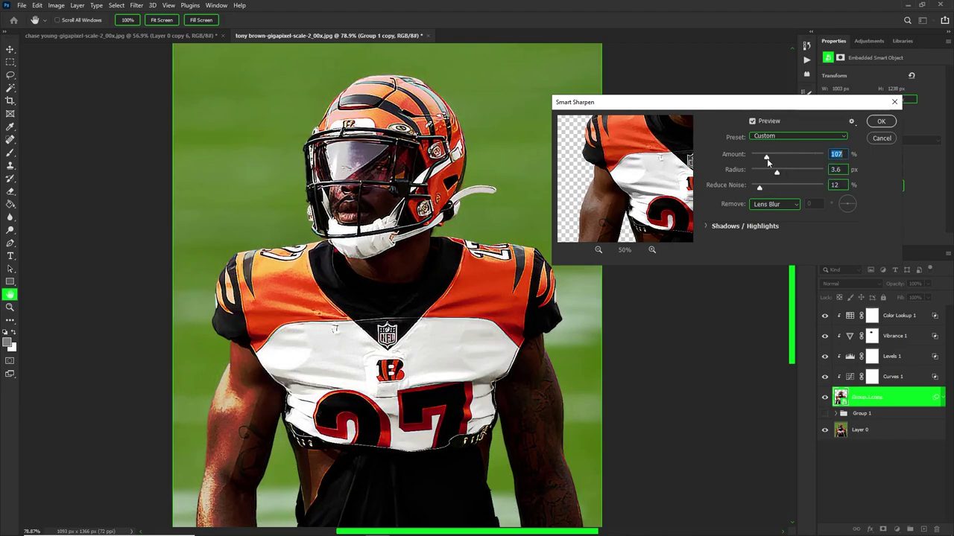
click(760, 173)
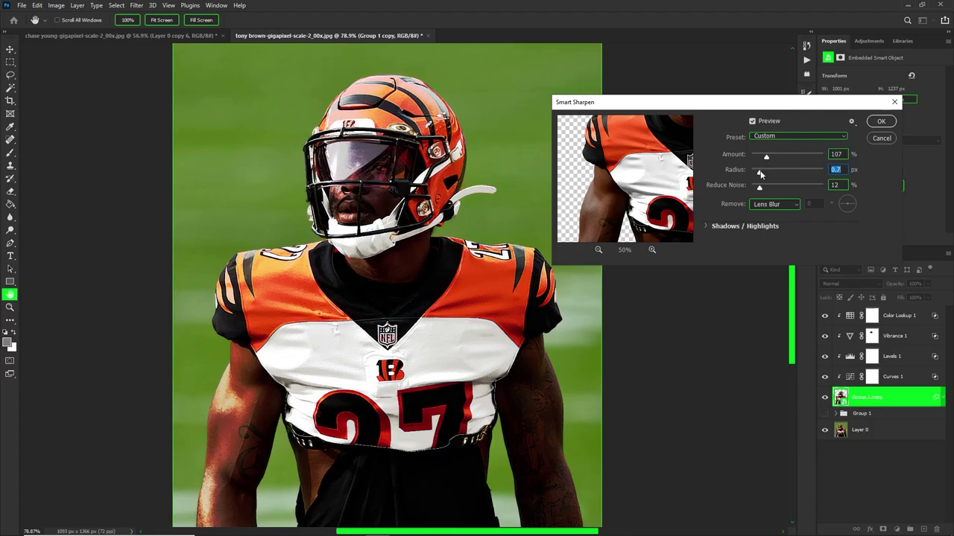
drag(766, 157, 756, 174)
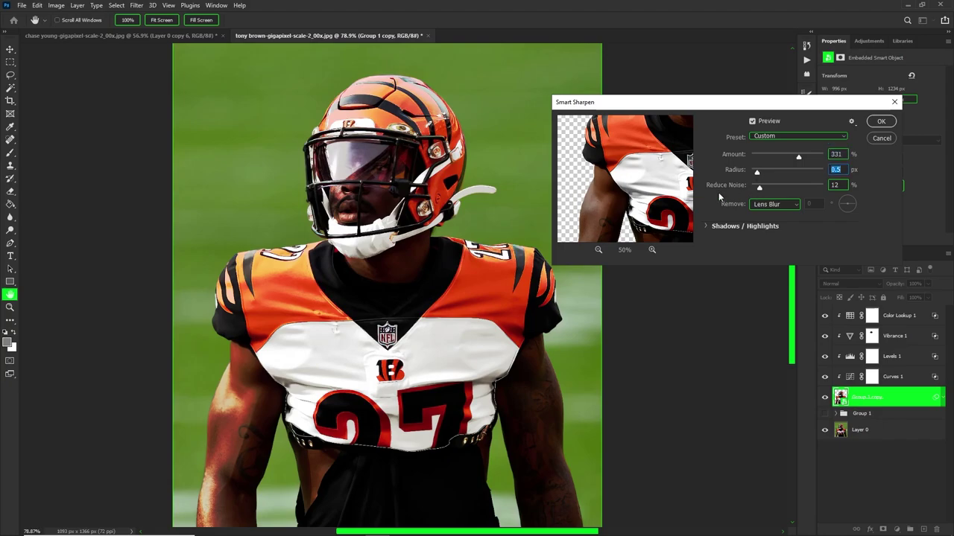
- Compare Gaussian Blur and Lens Blur as the Smart Sharpen blur type to remove, ending on Lens Blur
click(771, 204)
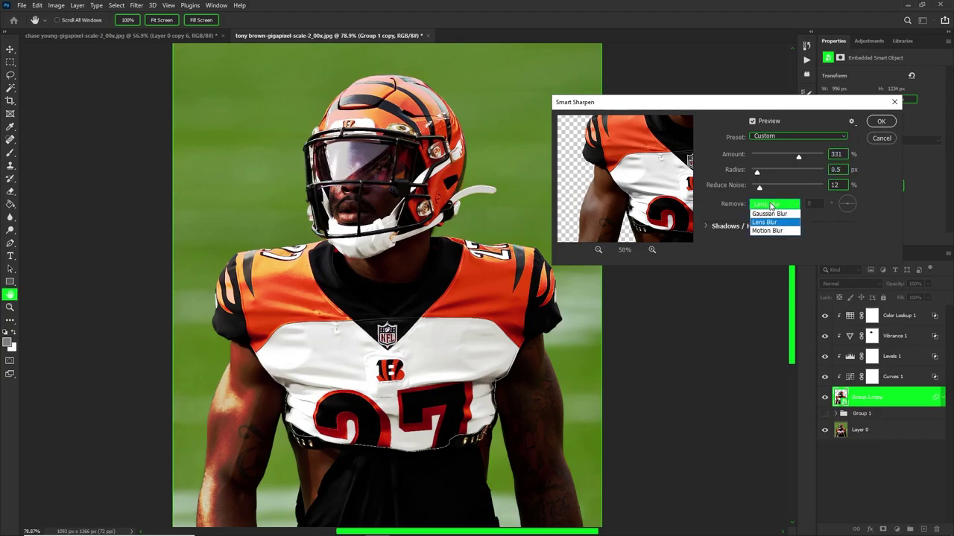
click(767, 206)
click(771, 209)
click(770, 214)
click(770, 208)
click(770, 214)
- Expand the Smart Sharpen shadows and highlights options, apply the filter, and toggle the player layer's visibility to compare
click(727, 227)
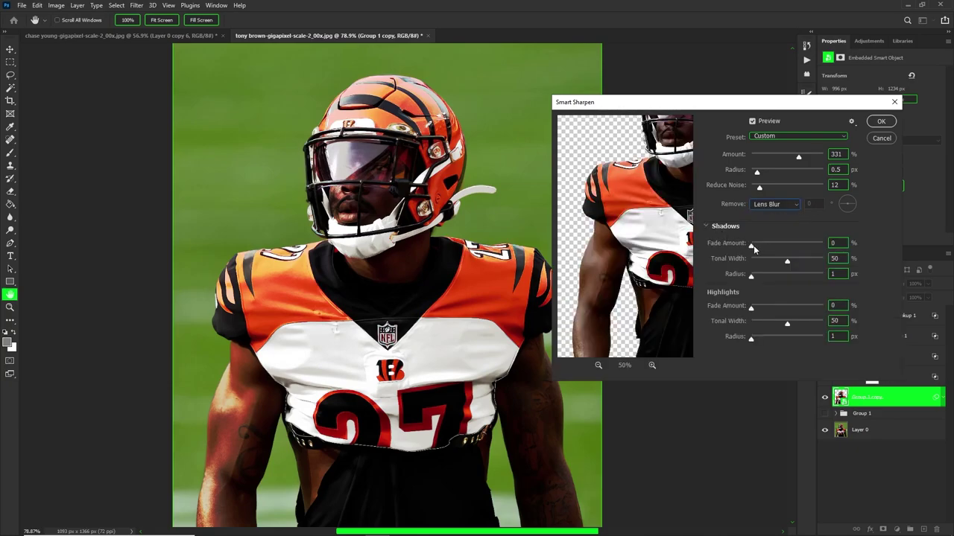
mouse_move(811, 252)
mouse_down()
mouse_move(789, 246)
mouse_move(772, 261)
mouse_move(790, 262)
mouse_up()
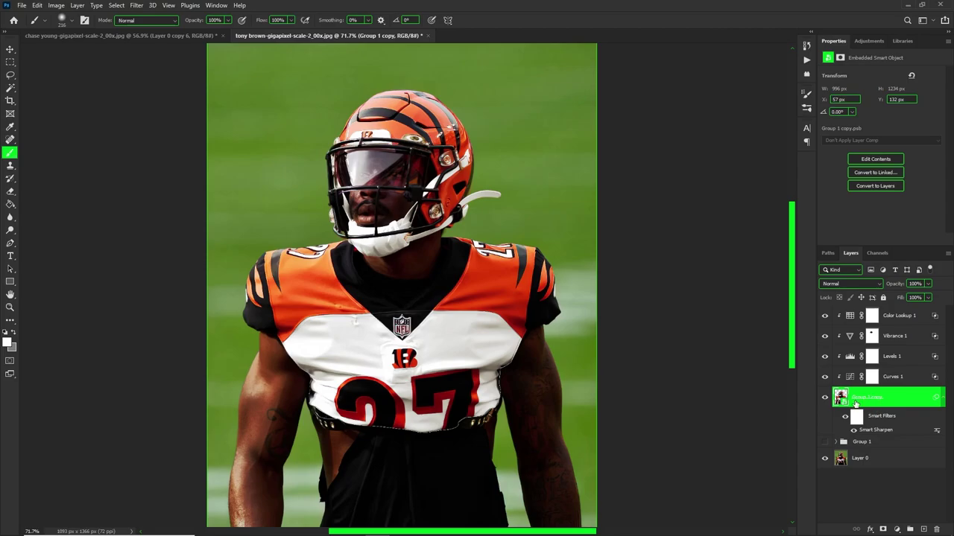
click(825, 397)
click(825, 398)
- Add a clipped Selective Color adjustment above Group 1 copy and go through its colour ranges, ending on Reds
click(899, 530)
click(898, 523)
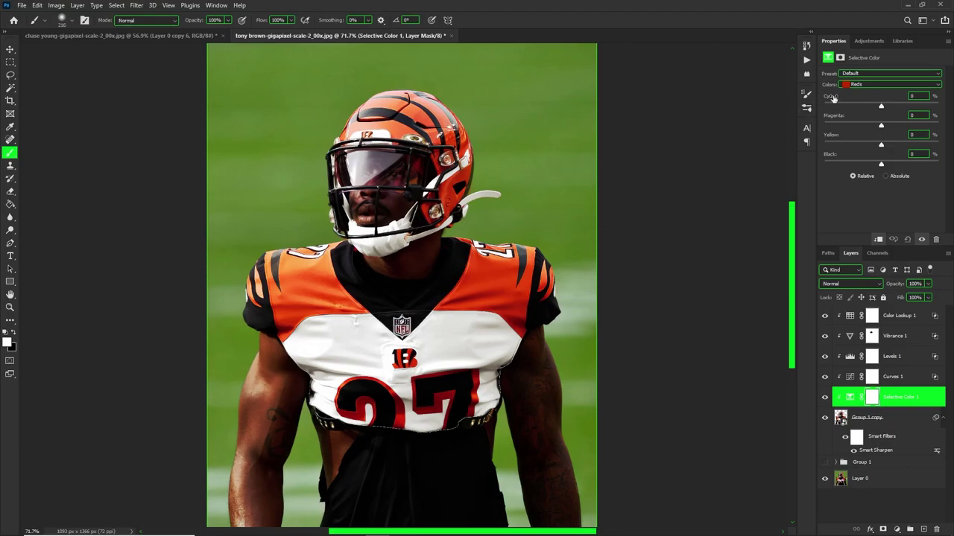
click(855, 85)
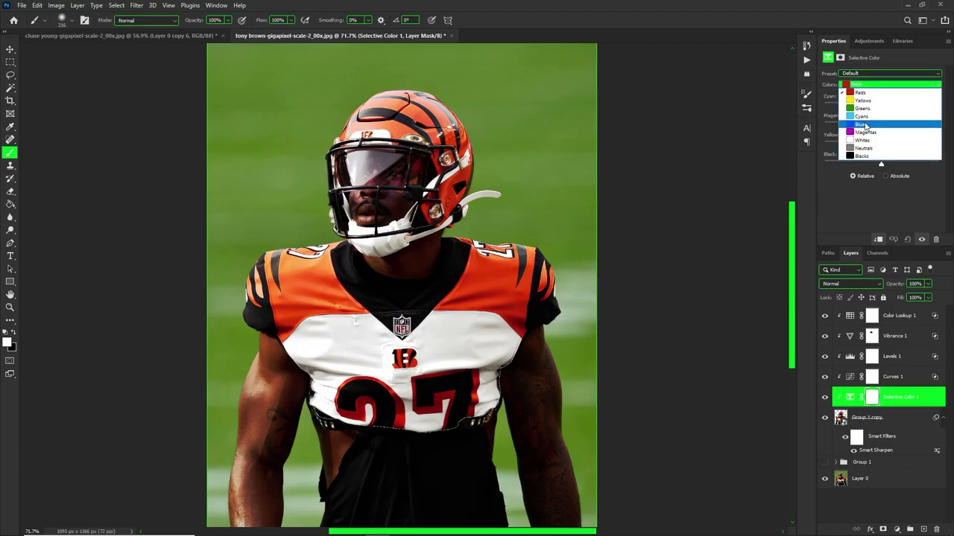
click(864, 149)
click(856, 86)
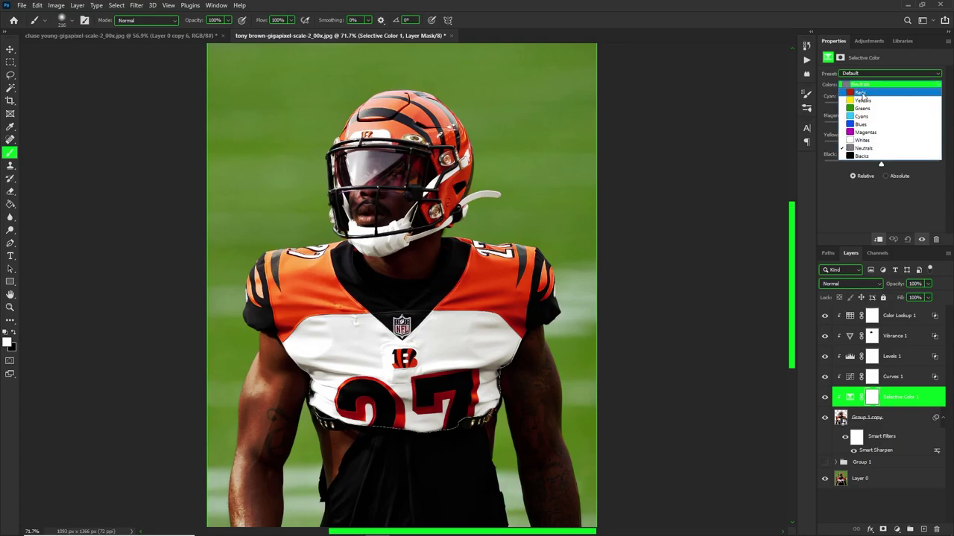
click(862, 92)
click(856, 85)
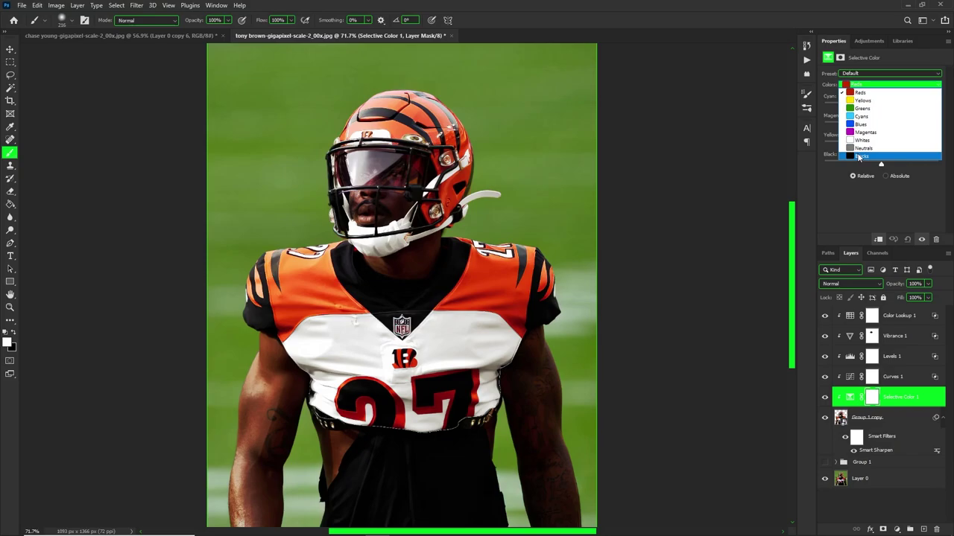
click(858, 94)
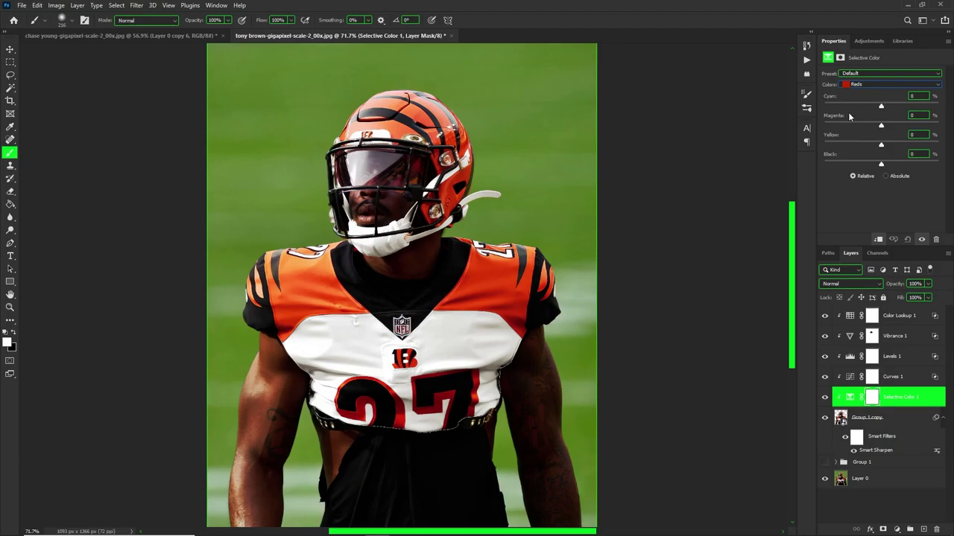
- Set the Reds in Selective Color to Cyan -39%, Magenta +13%, Yellow +22% and Black +17%
drag(884, 102, 858, 106)
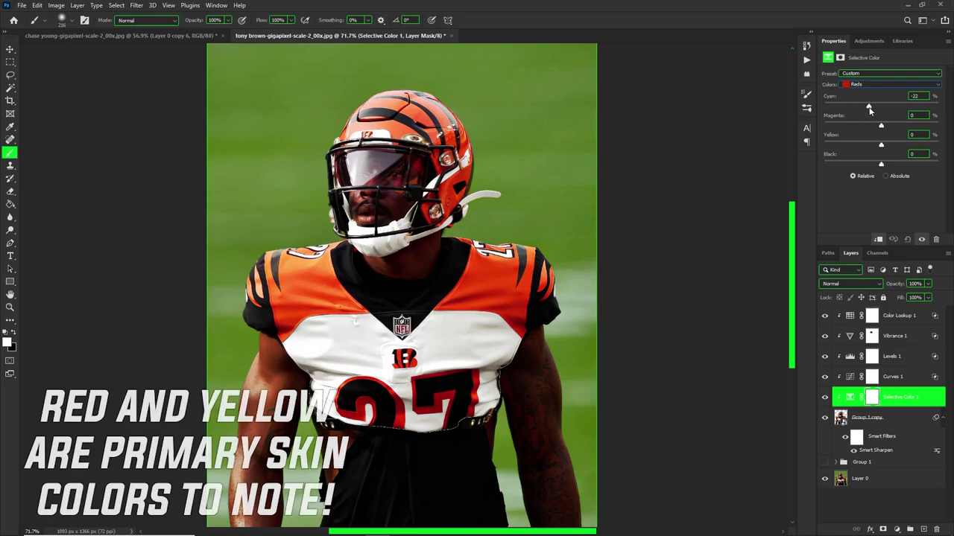
mouse_move(881, 165)
mouse_down()
mouse_move(829, 166)
mouse_move(919, 166)
mouse_move(892, 165)
mouse_up()
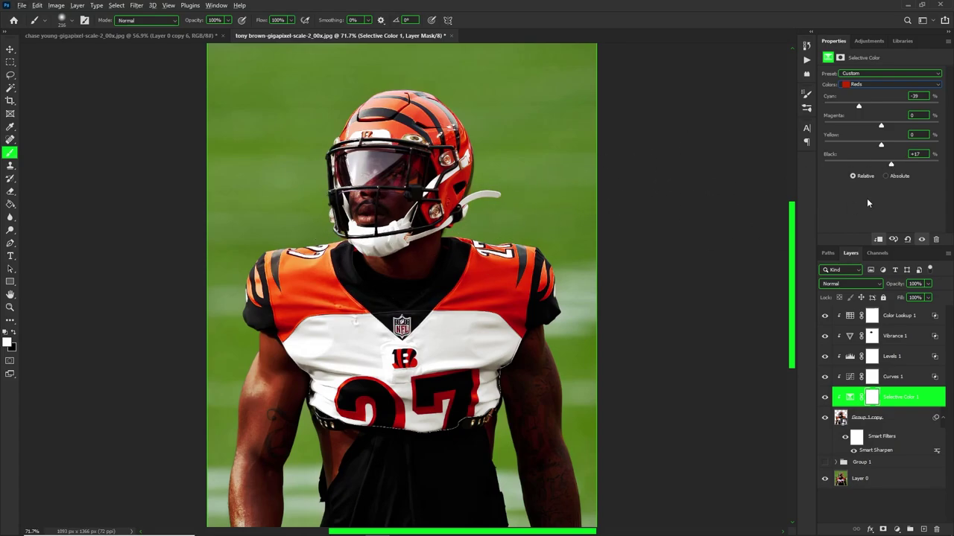
drag(876, 145, 888, 125)
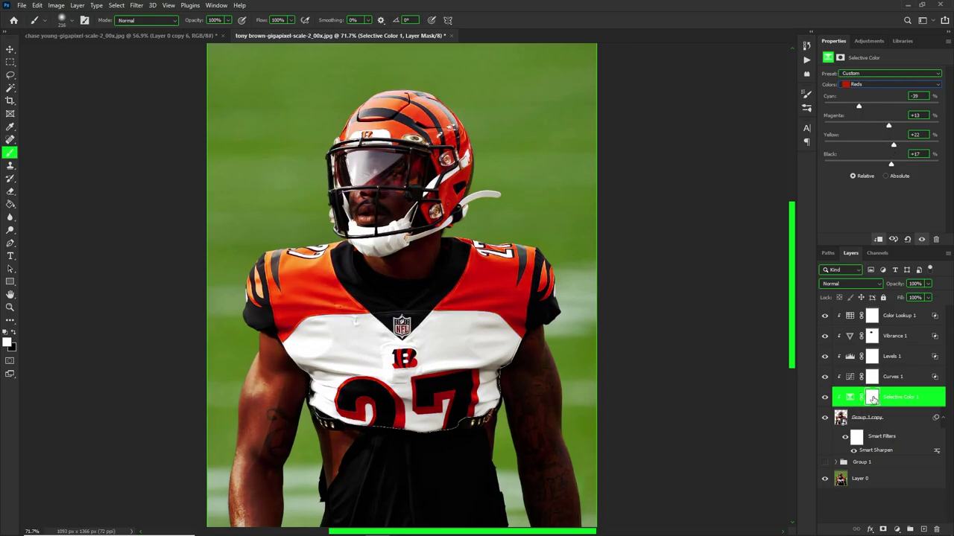
- Invert the Selective Color mask to black and paint white over the player's jersey and body with a large soft brush
key(ctrl+i)
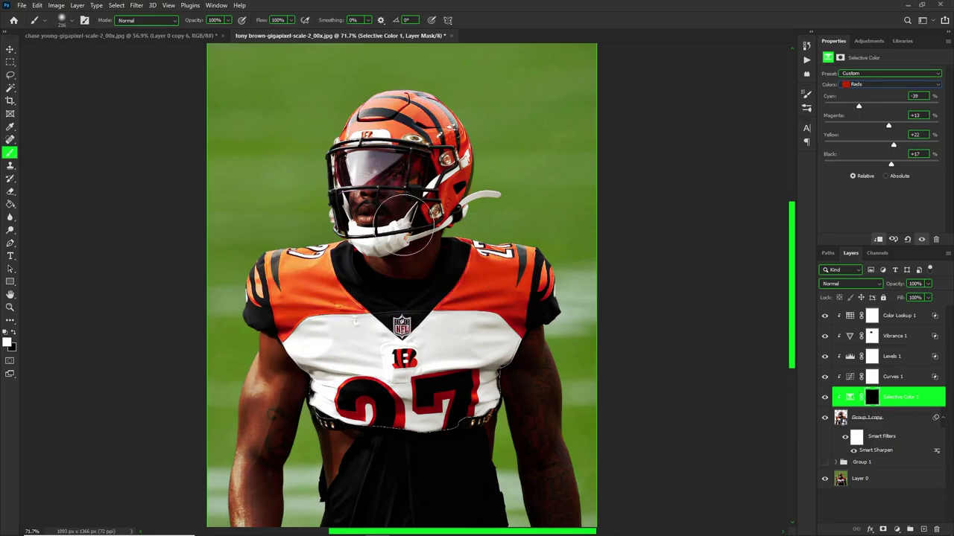
drag(307, 266, 276, 224)
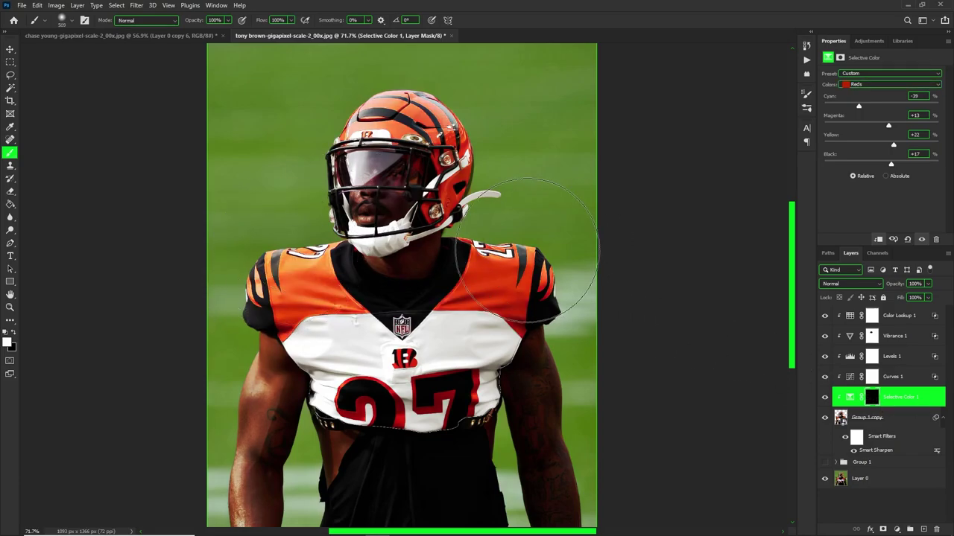
mouse_move(543, 234)
mouse_down()
mouse_move(521, 264)
mouse_move(506, 243)
mouse_up()
key(ctrl+z)
key(ctrl+z)
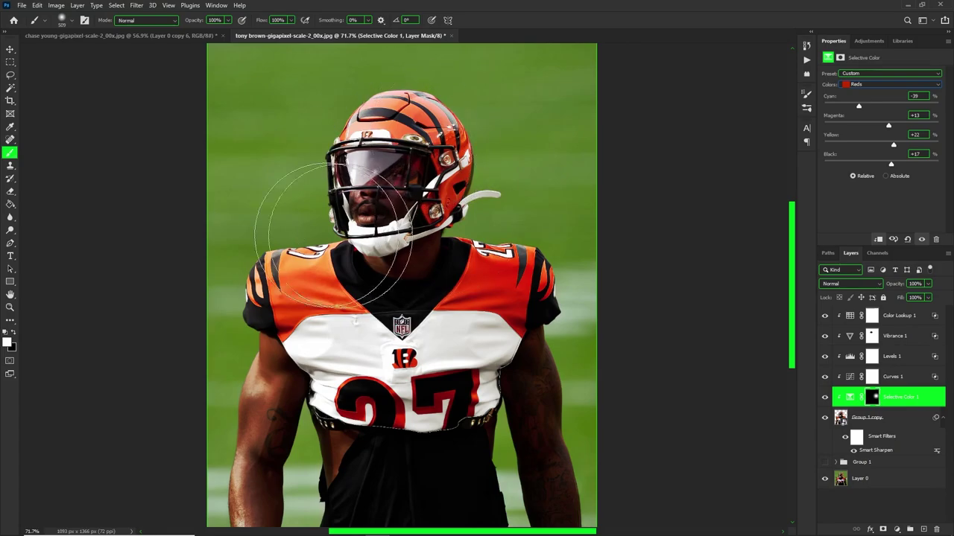
drag(485, 245, 517, 243)
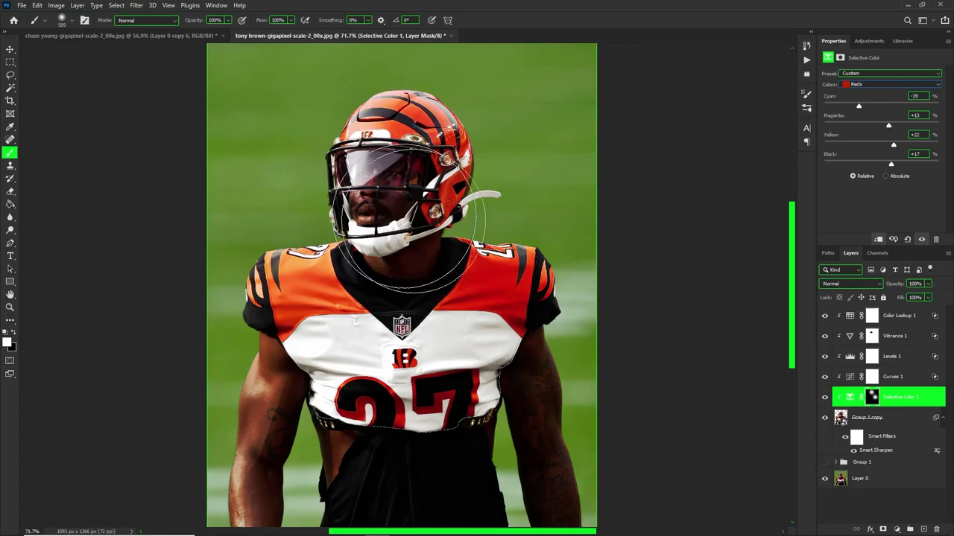
mouse_move(276, 245)
mouse_down()
mouse_move(228, 277)
mouse_move(255, 276)
mouse_up()
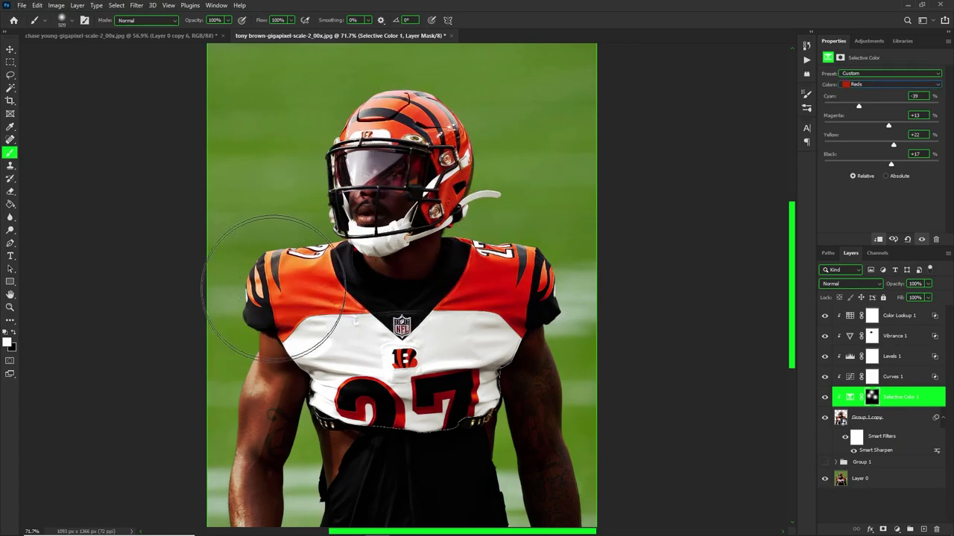
mouse_move(429, 337)
mouse_down()
mouse_move(352, 401)
mouse_move(389, 392)
mouse_move(447, 405)
mouse_up()
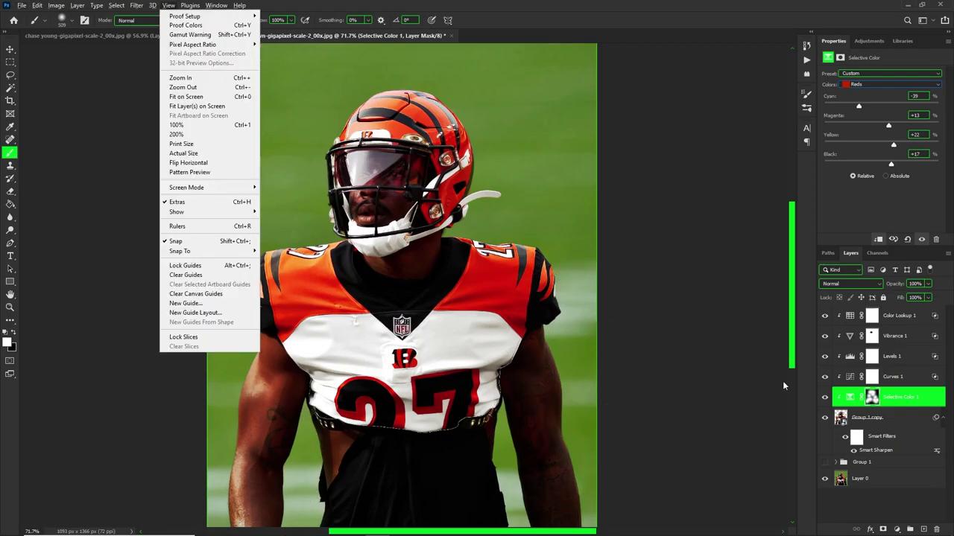
- Set the Blacks in the Selective Color 1 adjustment to Magenta -12%, Yellow -5% and Black +17%
click(894, 316)
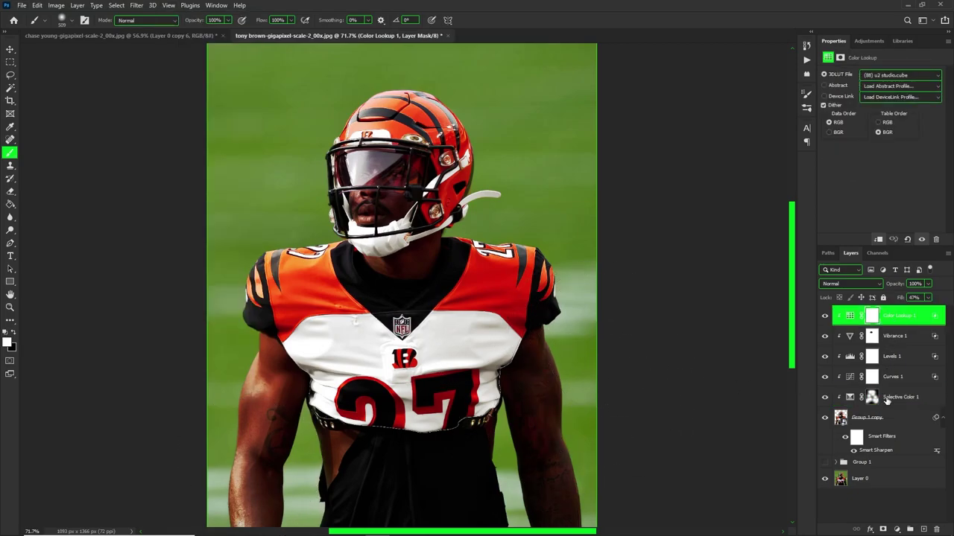
click(887, 400)
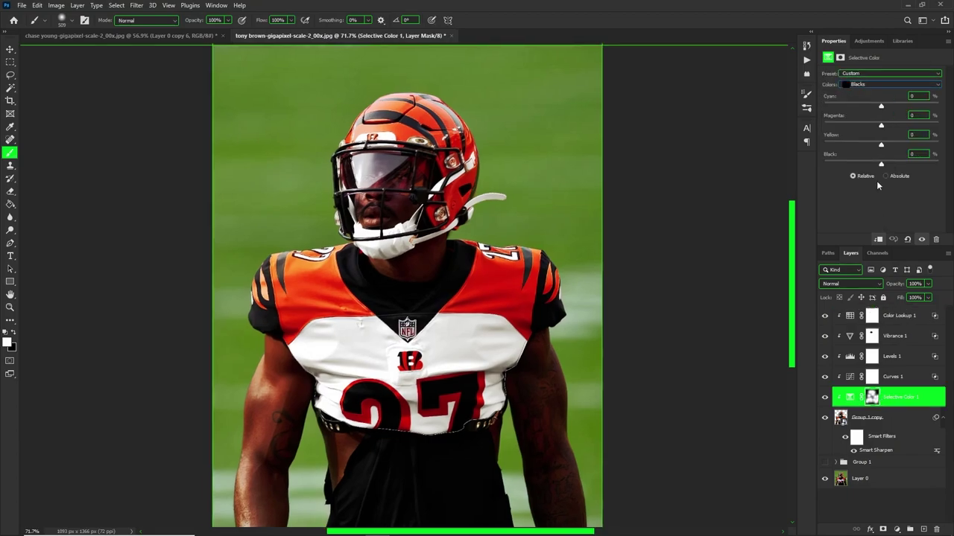
click(866, 86)
click(860, 92)
click(868, 85)
click(874, 156)
drag(900, 165, 905, 166)
drag(879, 146, 875, 127)
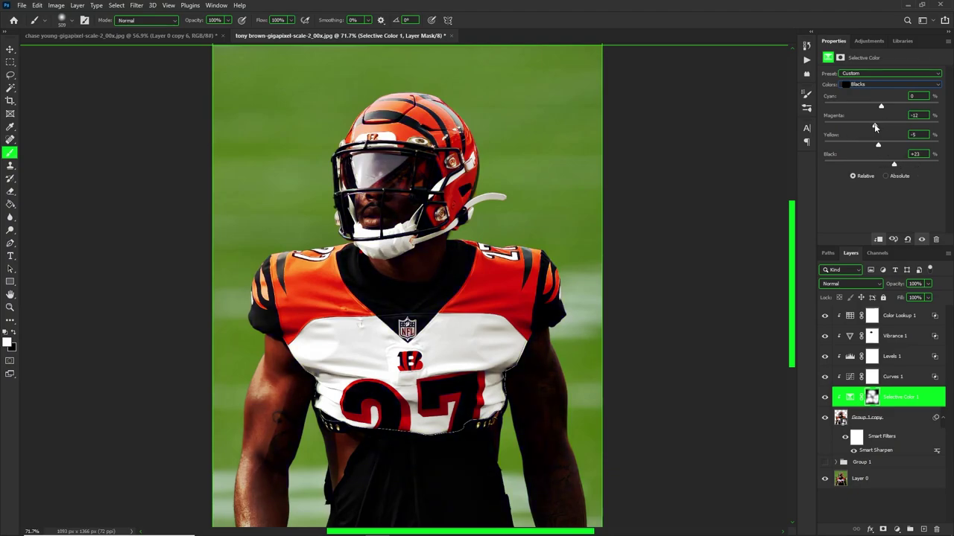
drag(893, 167, 891, 166)
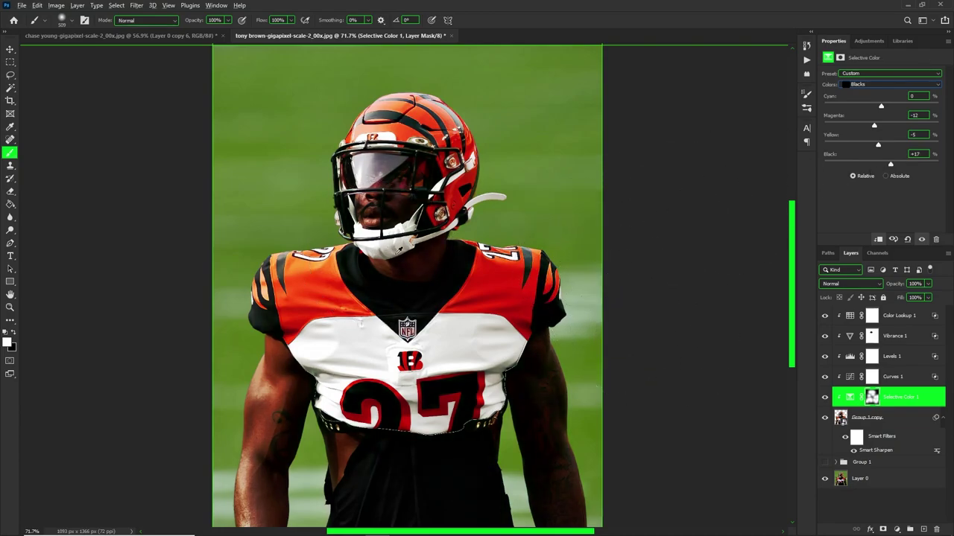
- Add a clipped Exposure adjustment above Color Lookup 1 and raise its exposure to +2.90
click(906, 319)
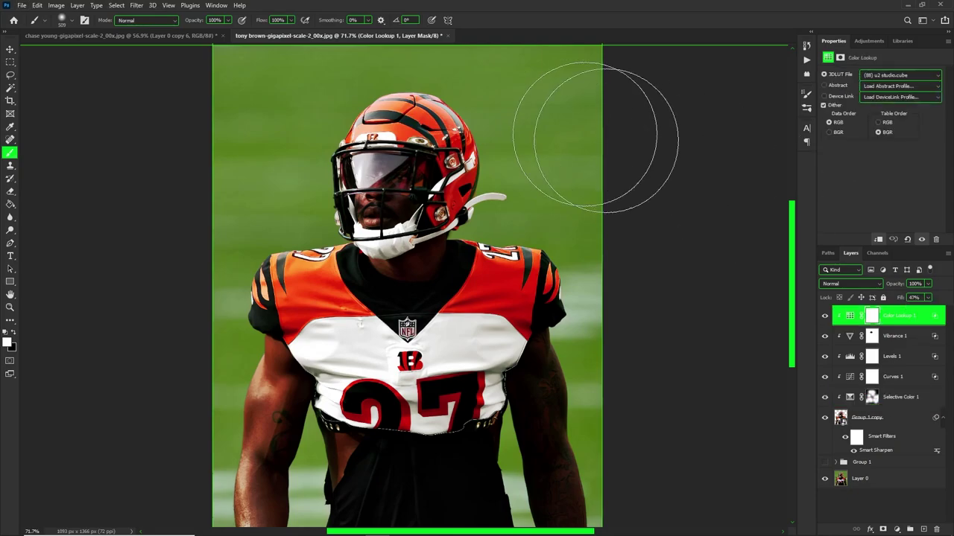
click(897, 529)
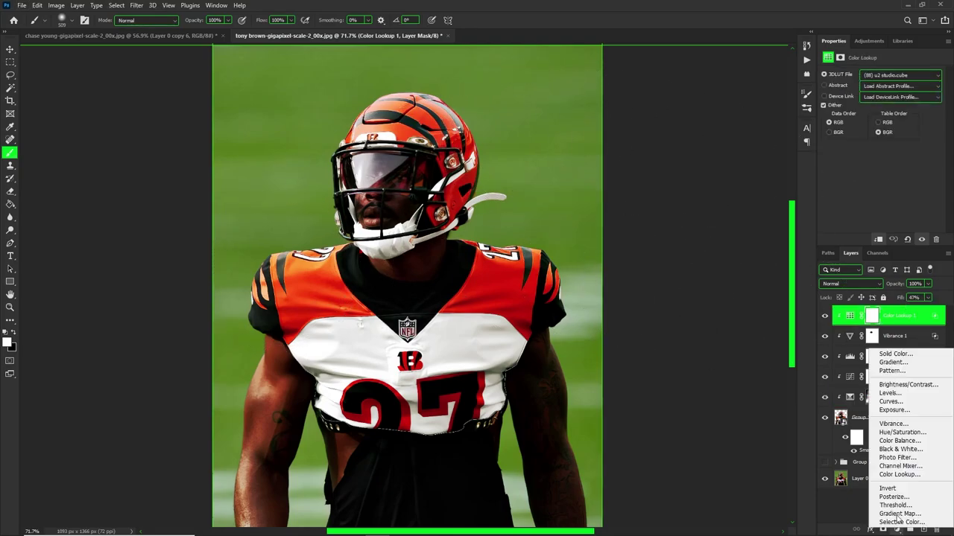
click(897, 411)
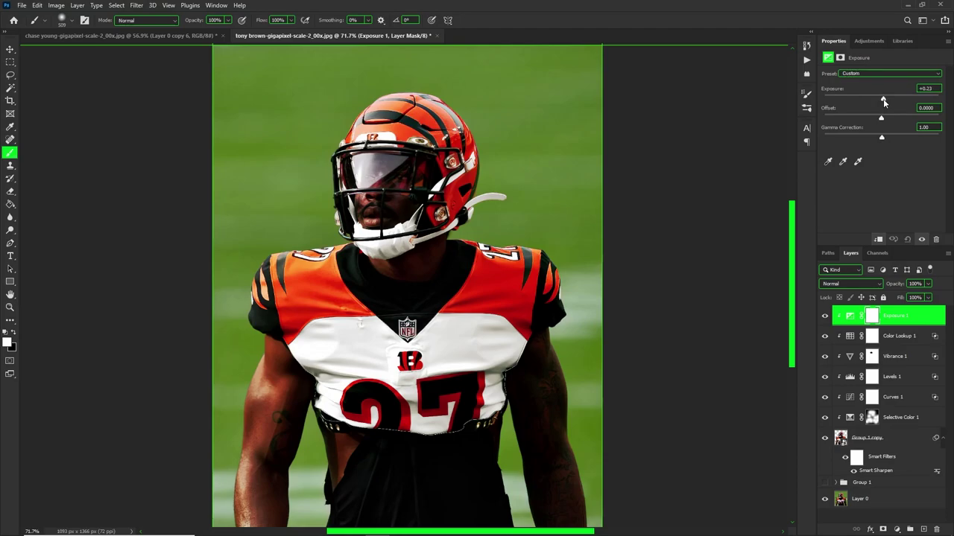
drag(884, 100, 906, 100)
- Split the Exposure layer's Blend If sliders for the underlying layer to 0/142 for shadows and 85/255 for highlights
right_click(849, 317)
click(852, 321)
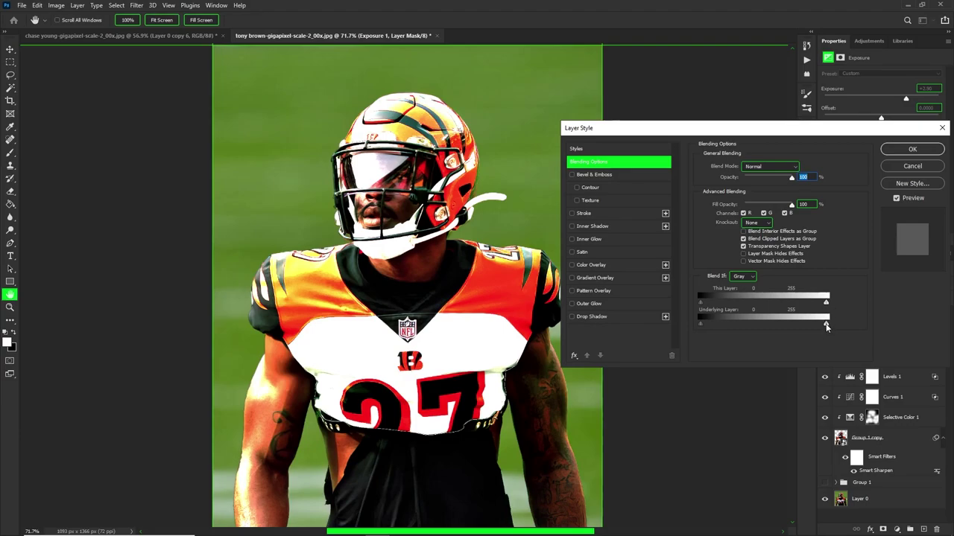
drag(826, 326, 771, 325)
key(ctrl+z)
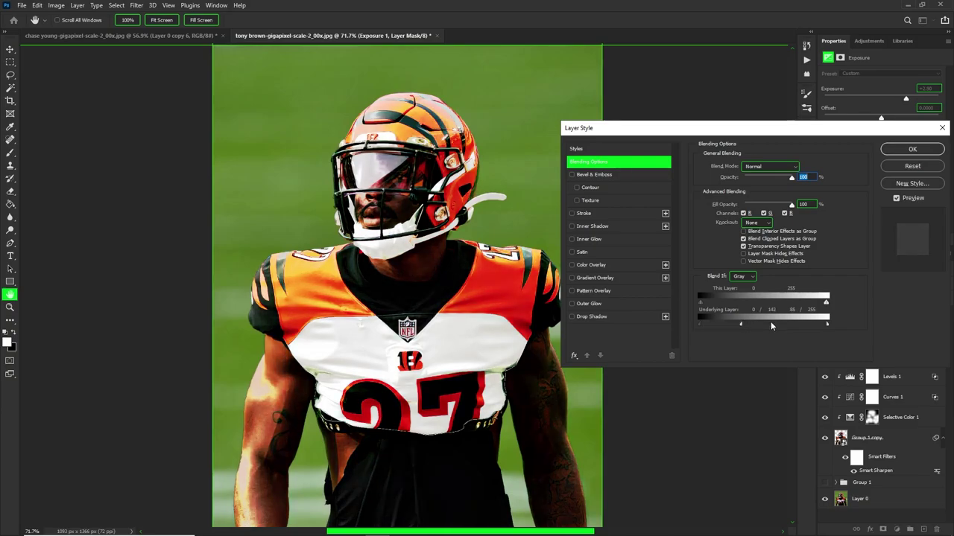
click(911, 153)
- Invert the Exposure 1 mask to black and set the Brush tool's flow to 13%
key(b)
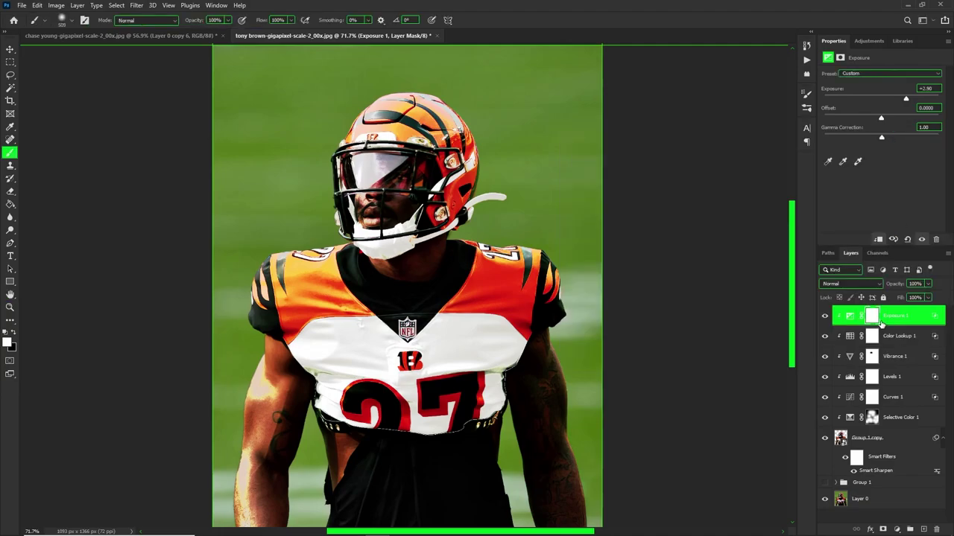
key(ctrl+i)
scroll(394, 144, up, 3)
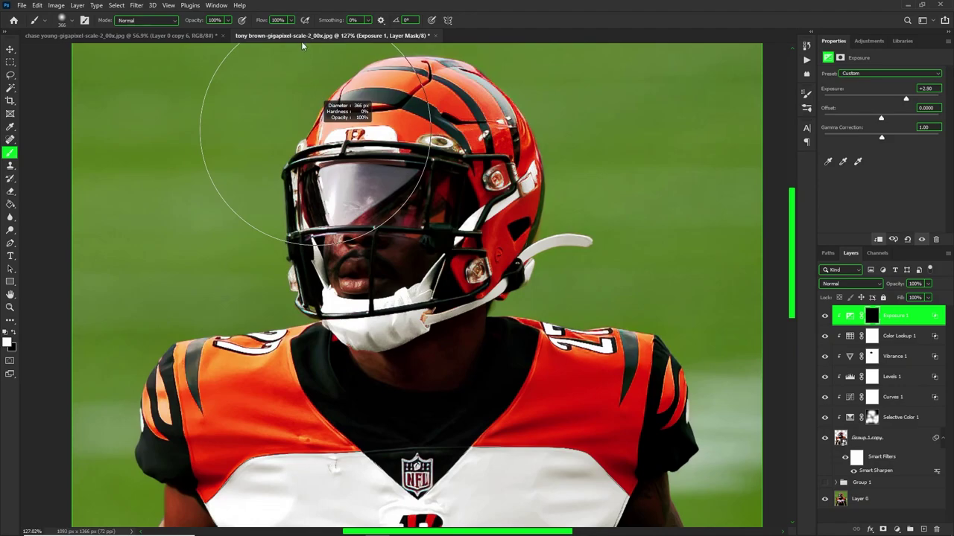
drag(295, 20, 251, 33)
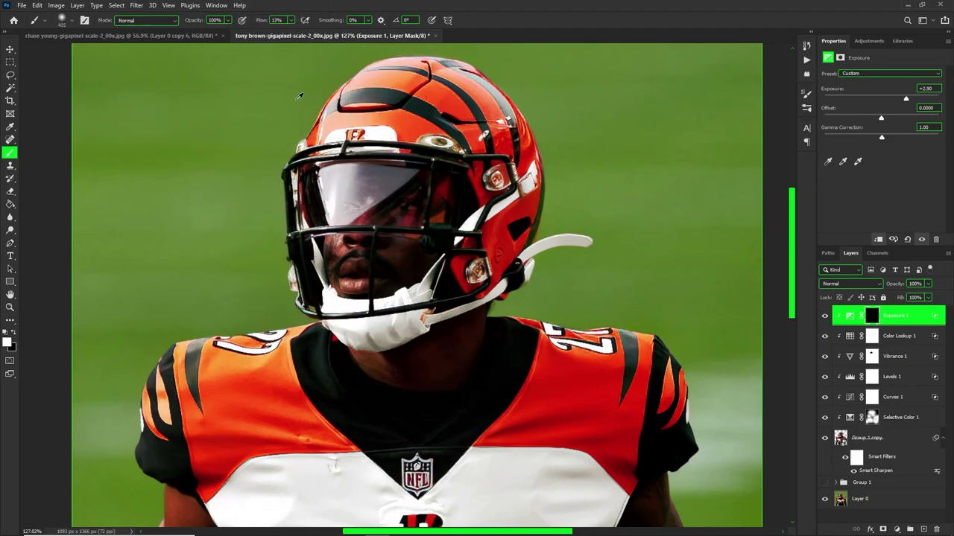
- Paint exposure highlights onto the player's jersey through the Exposure 1 mask with a smaller soft brush
key(bracketleft)
key(bracketleft)
key(bracketleft)
key(bracketleft)
key(bracketleft)
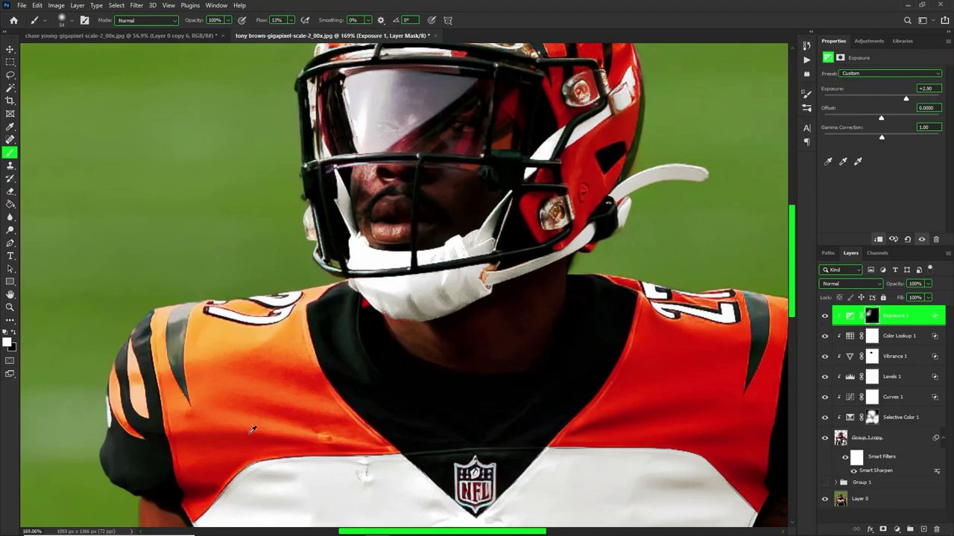
scroll(238, 443, up, 2)
mouse_move(282, 447)
mouse_down()
mouse_move(345, 441)
mouse_move(400, 455)
mouse_up()
drag(275, 396, 347, 415)
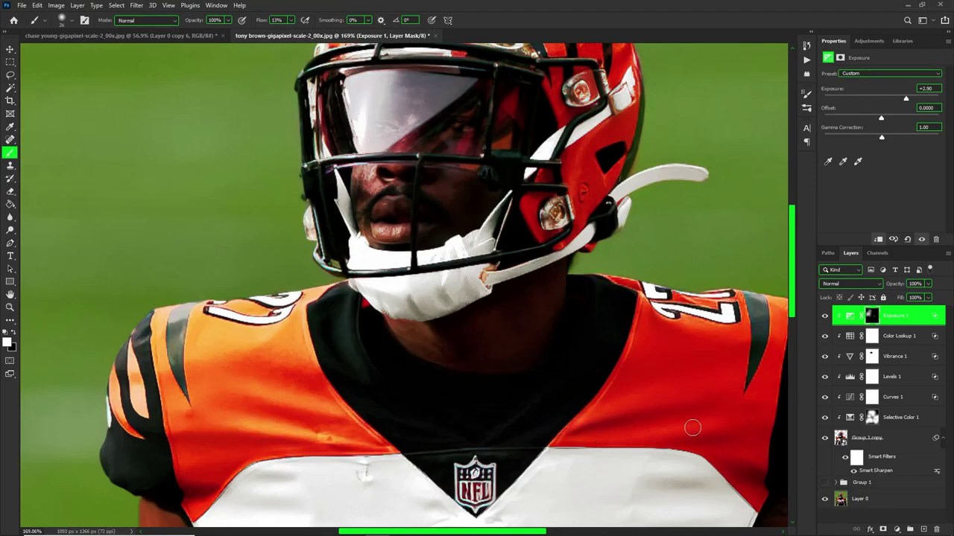
scroll(525, 394, down, 3)
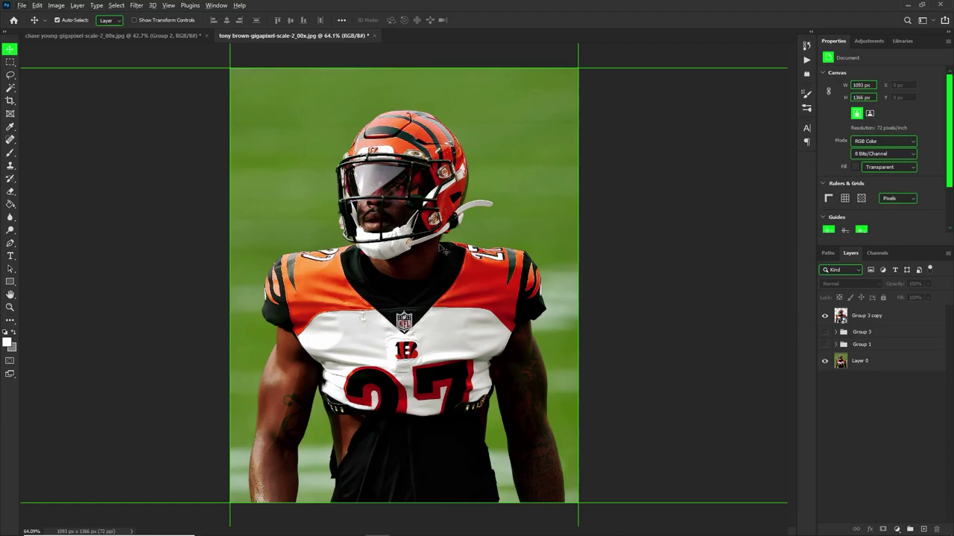
- Hide the Group 3 copy smart object to compare the edited player with the original photo
click(861, 319)
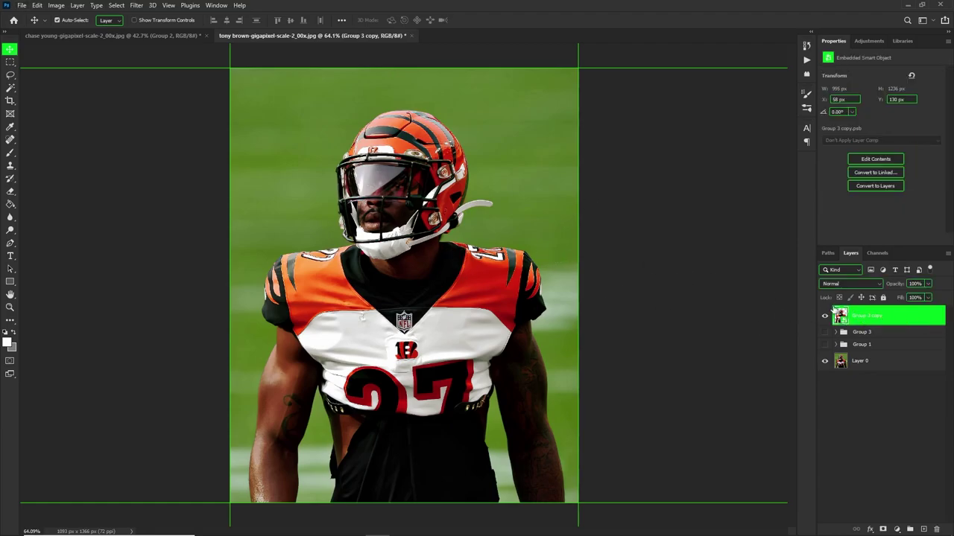
click(825, 317)
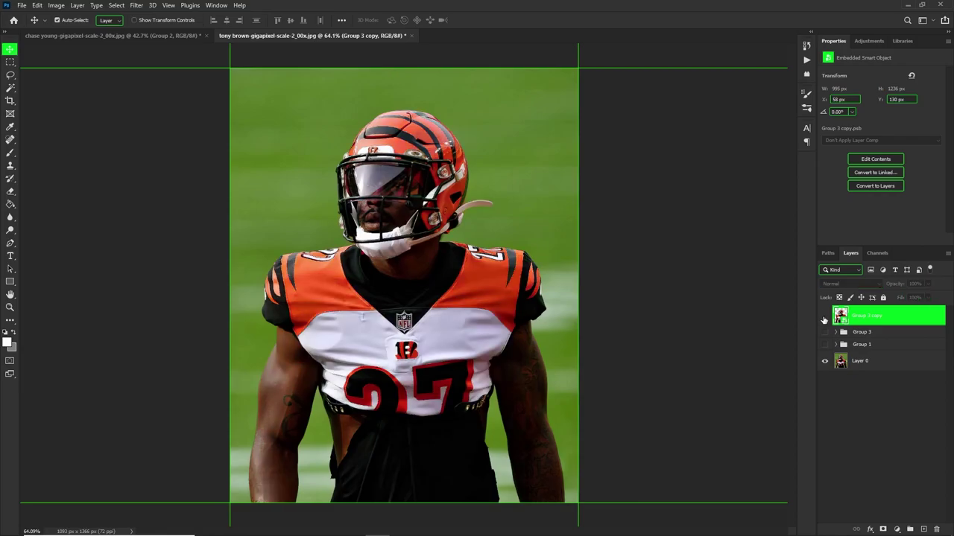
click(867, 334)
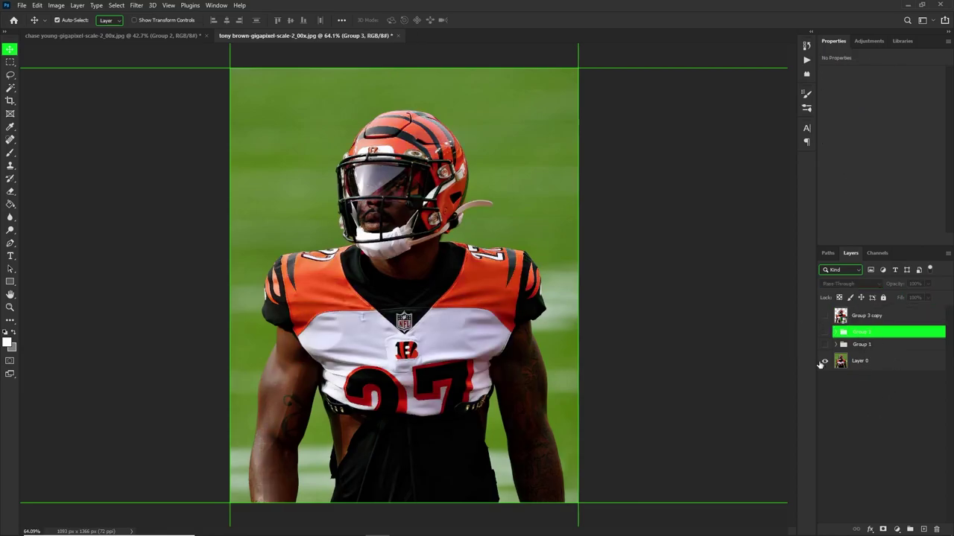
- Duplicate the Group 3 folder and convert the duplicate to a smart object
click(858, 319)
click(858, 337)
shift+click(865, 363)
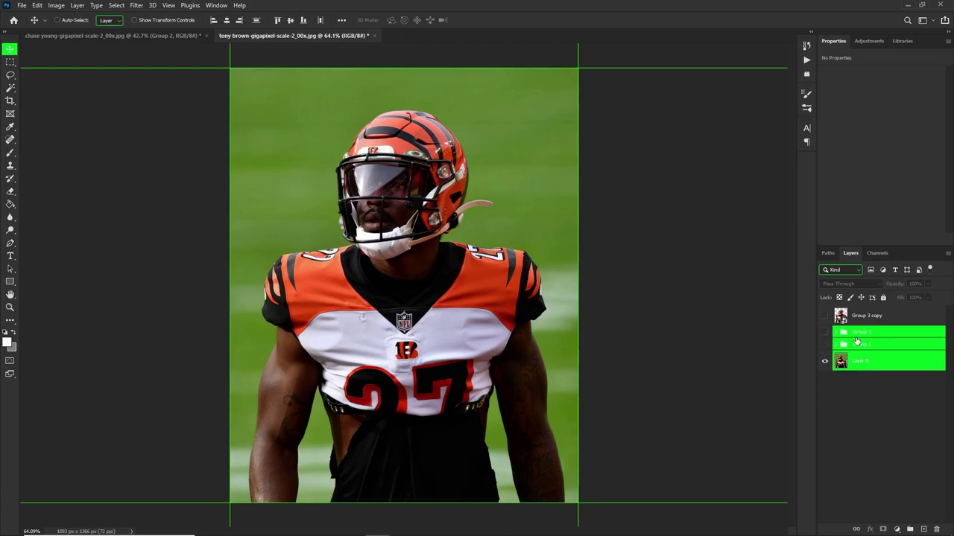
click(856, 340)
key(ctrl+z)
click(867, 333)
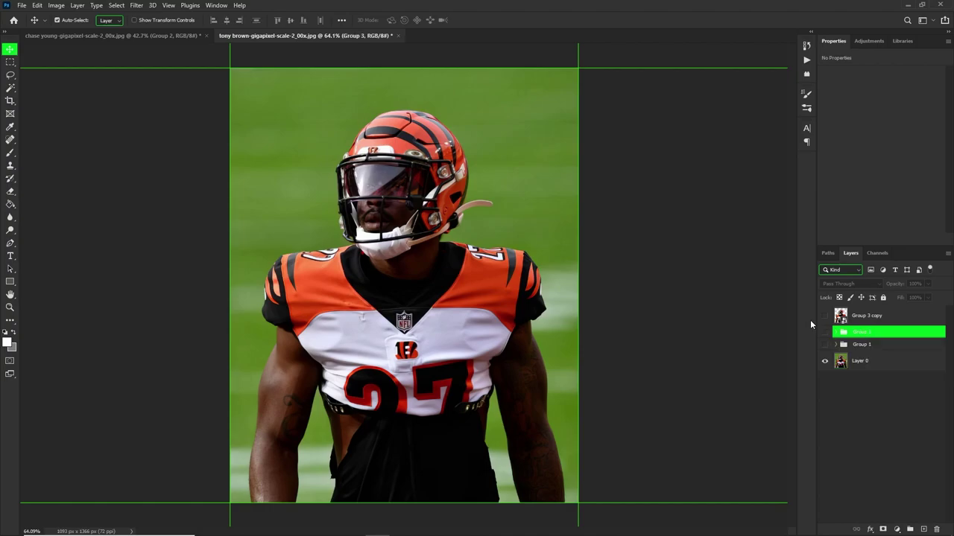
key(ctrl+j)
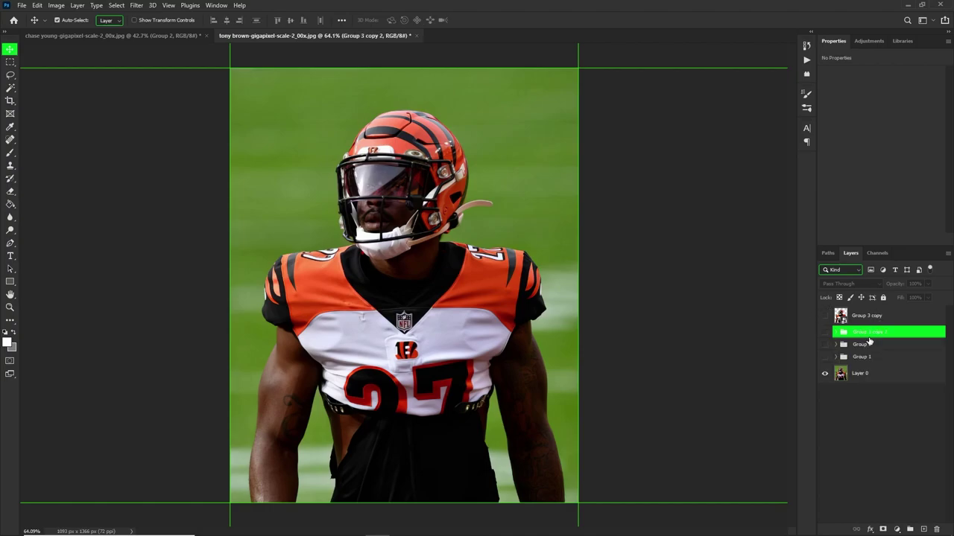
right_click(864, 337)
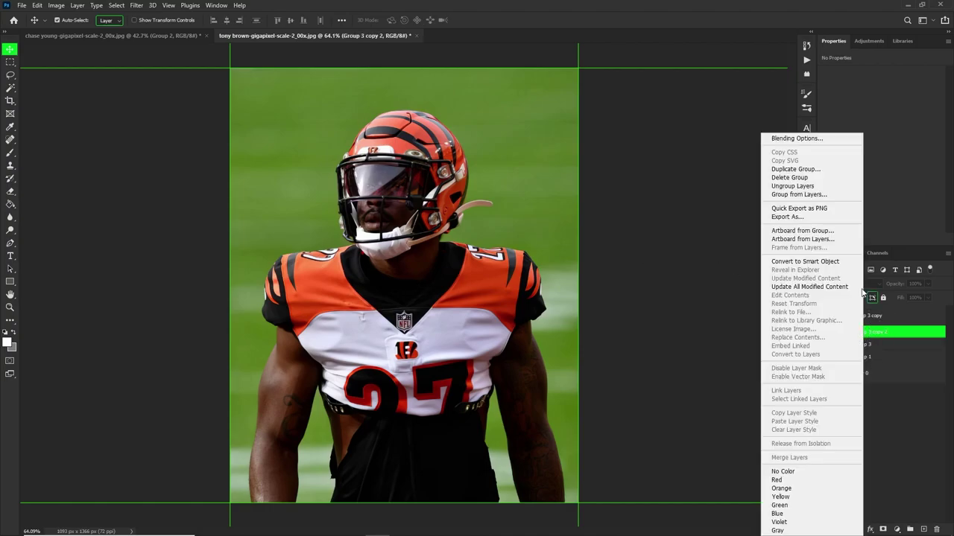
click(805, 263)
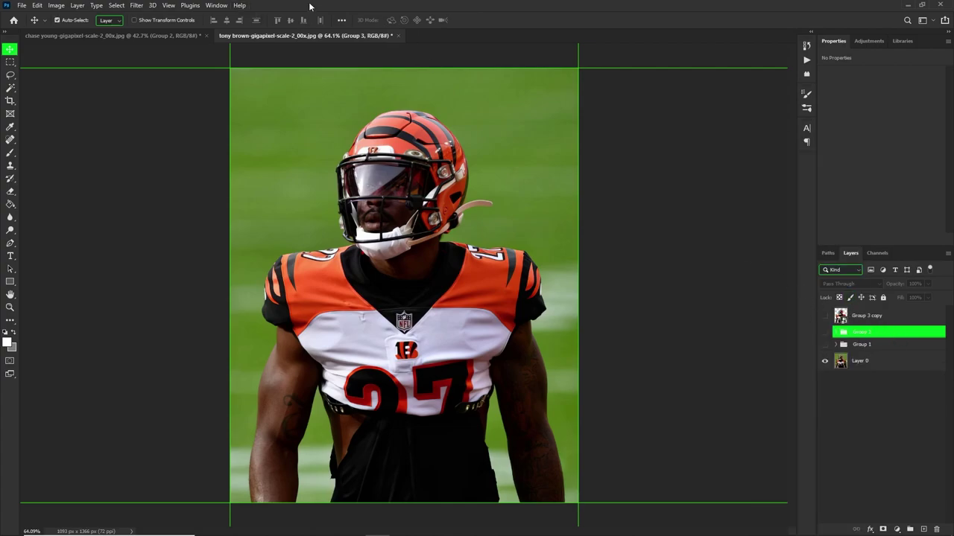
- Look through the keyboard shortcuts for the Select and Mask taskspace and for panel menus, leaving them unchanged
click(216, 5)
mouse_move(225, 28)
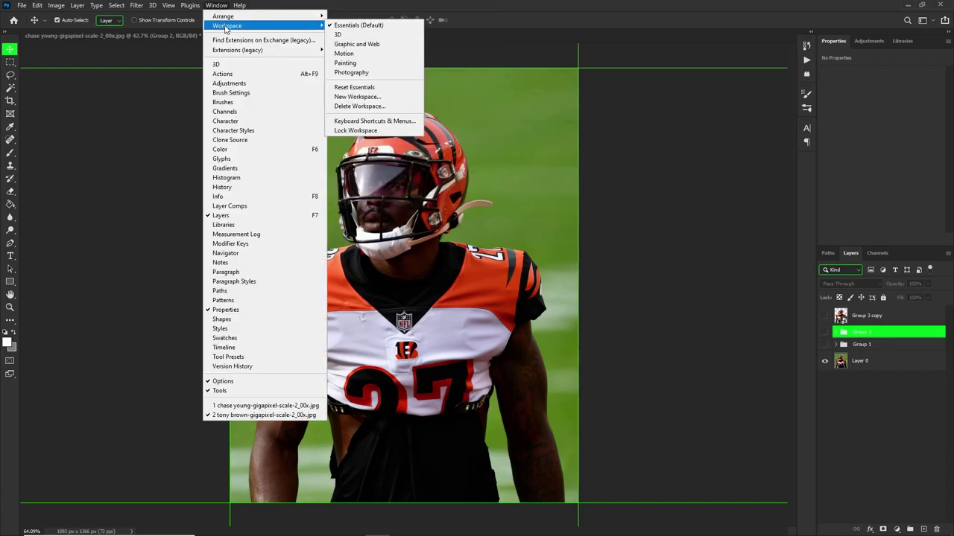
click(376, 121)
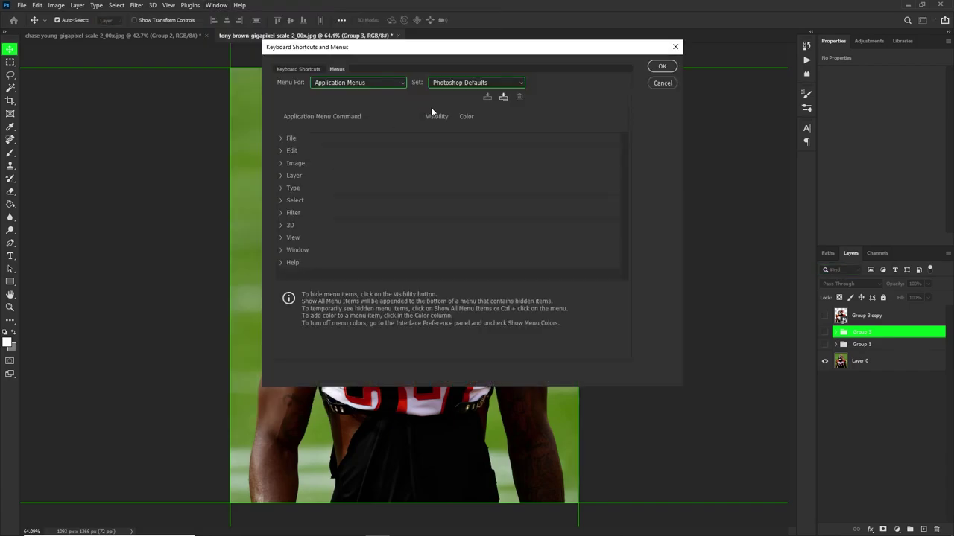
click(299, 69)
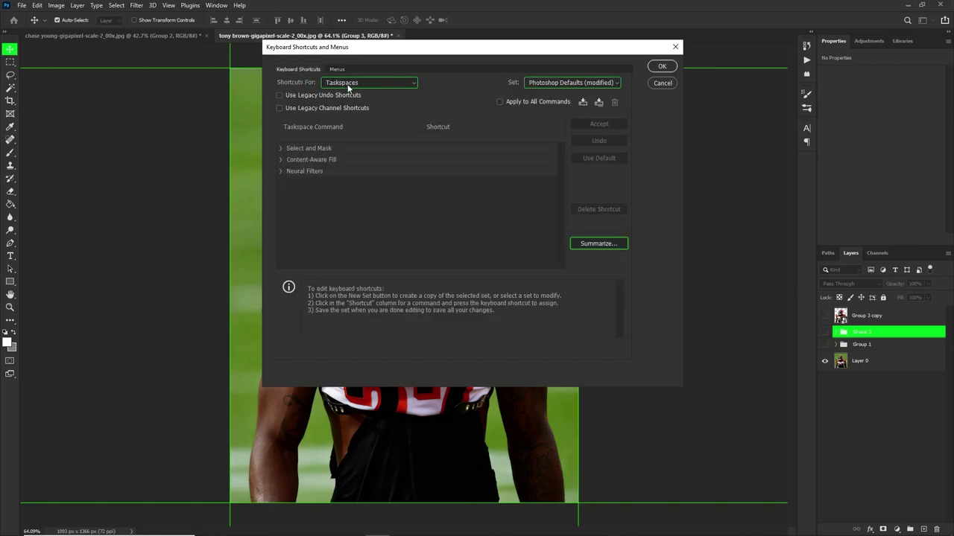
click(282, 149)
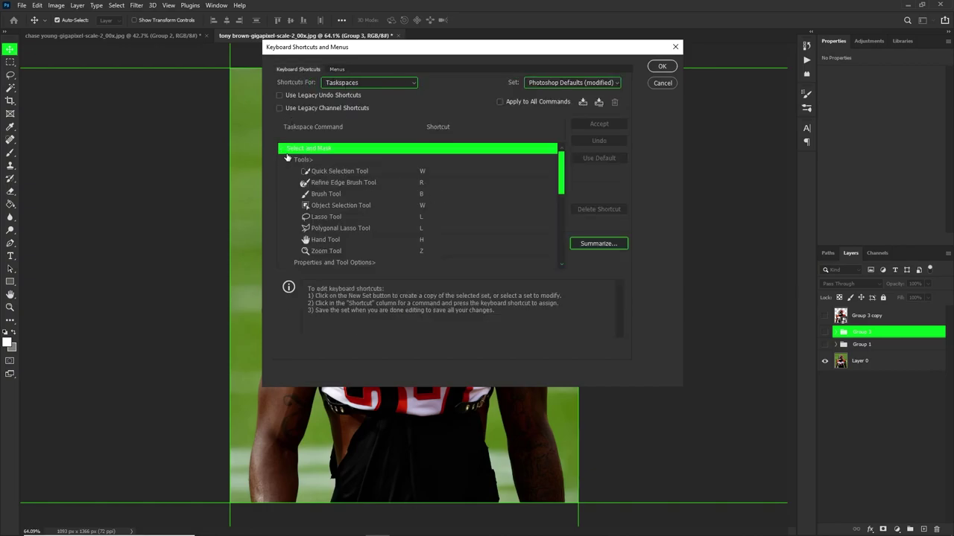
click(356, 82)
click(345, 90)
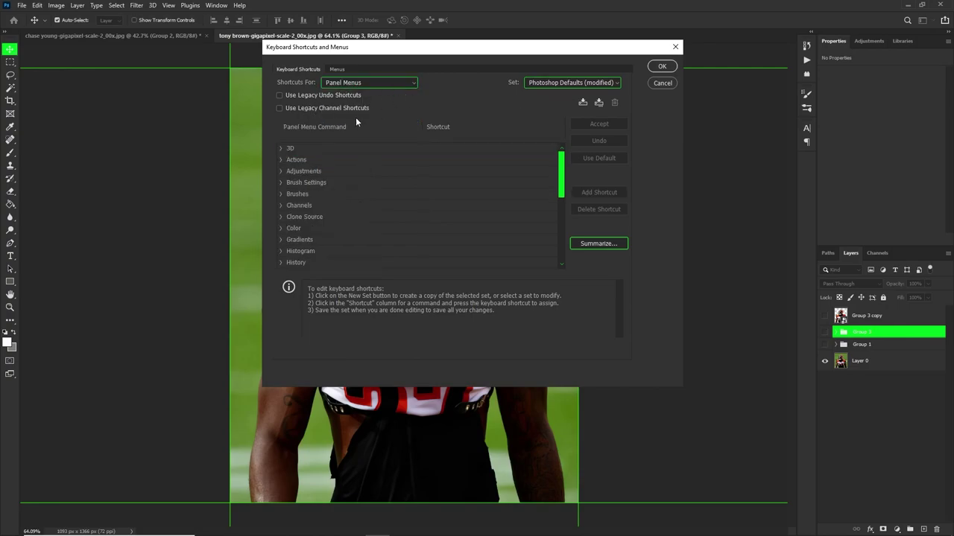
click(662, 83)
- Show the Group 3 copy smart object, duplicate it and hide the original copy
key(ctrl+0)
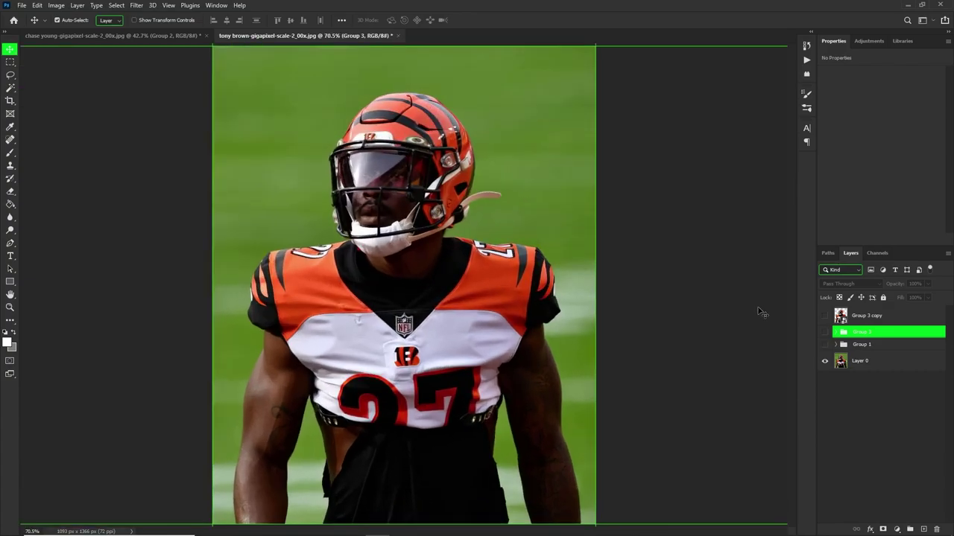
click(825, 316)
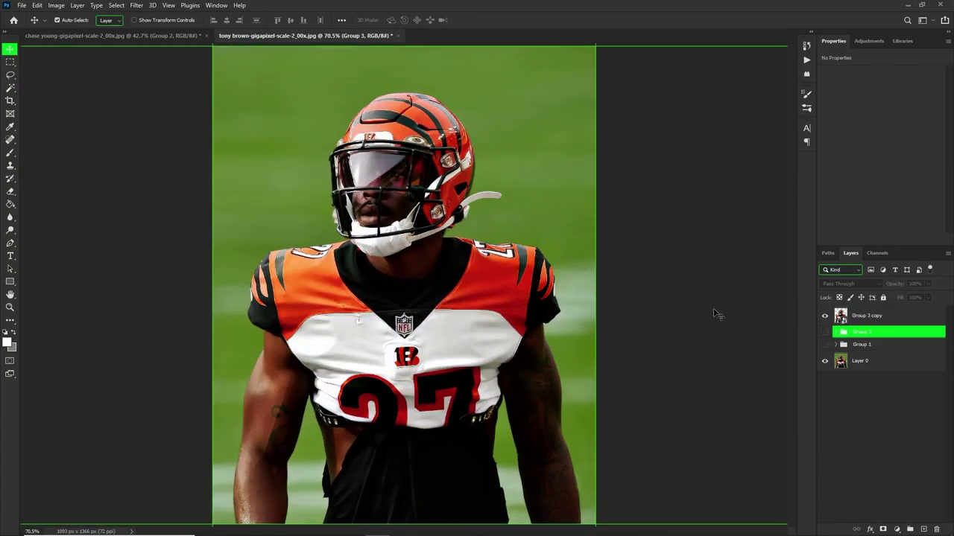
click(867, 319)
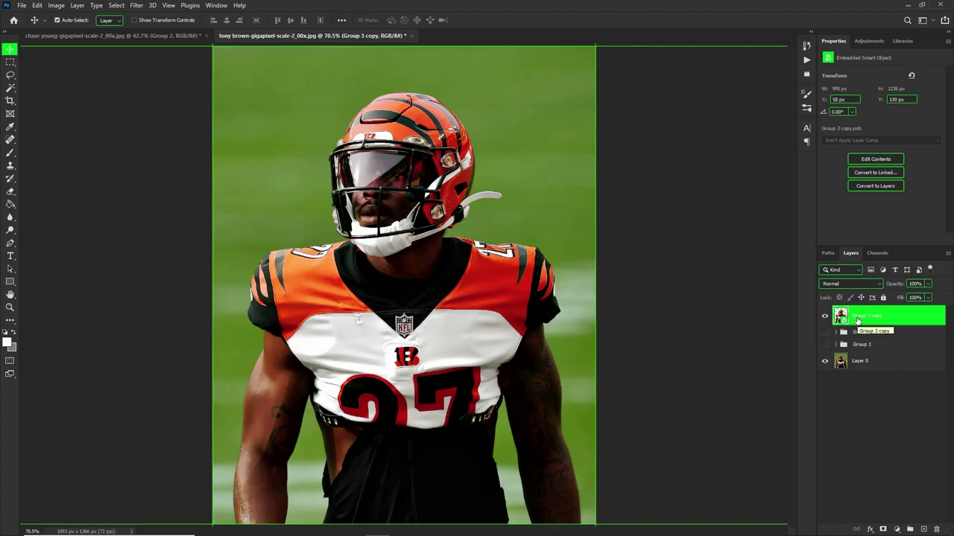
key(ctrl+j)
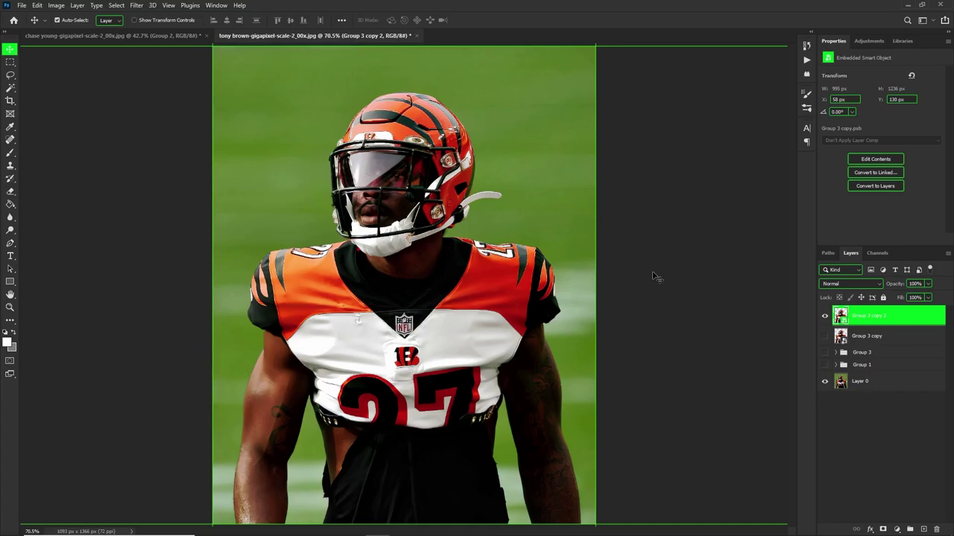
- Rename the duplicated smart object layer "bengals player"
double_click(873, 315)
text(Be)
key(Return)
- Start a Camera Raw Filter on the bengals player layer with Temperature -3, Tint +7 and Contrast -6
click(138, 6)
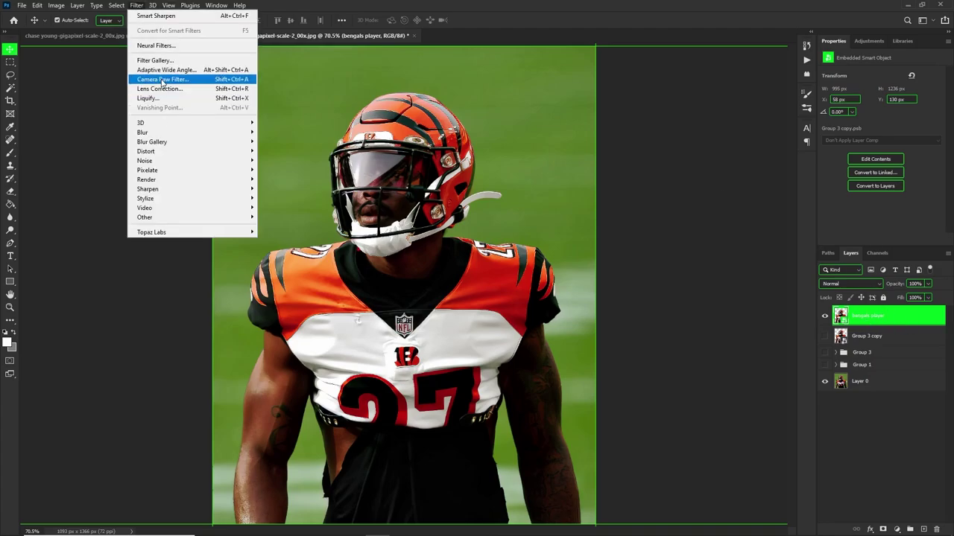
click(161, 80)
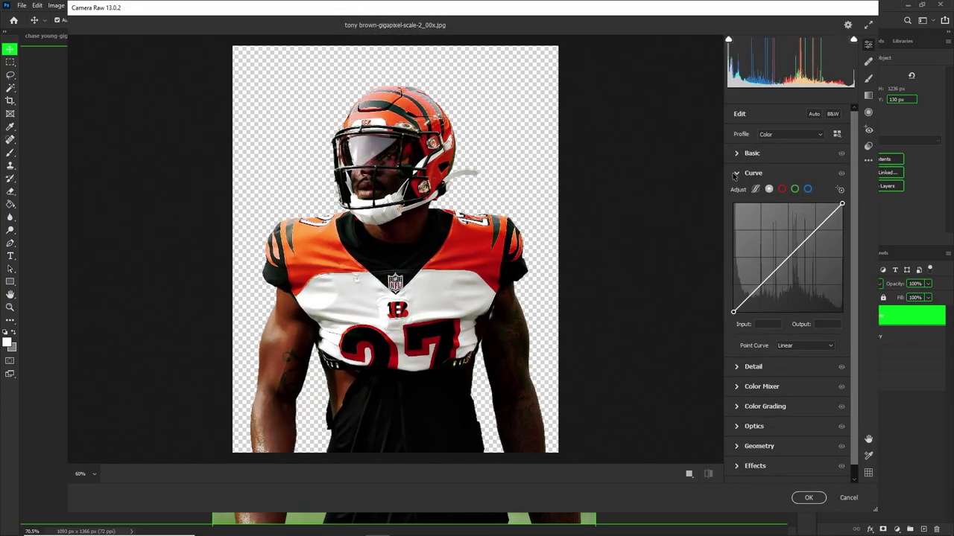
click(736, 173)
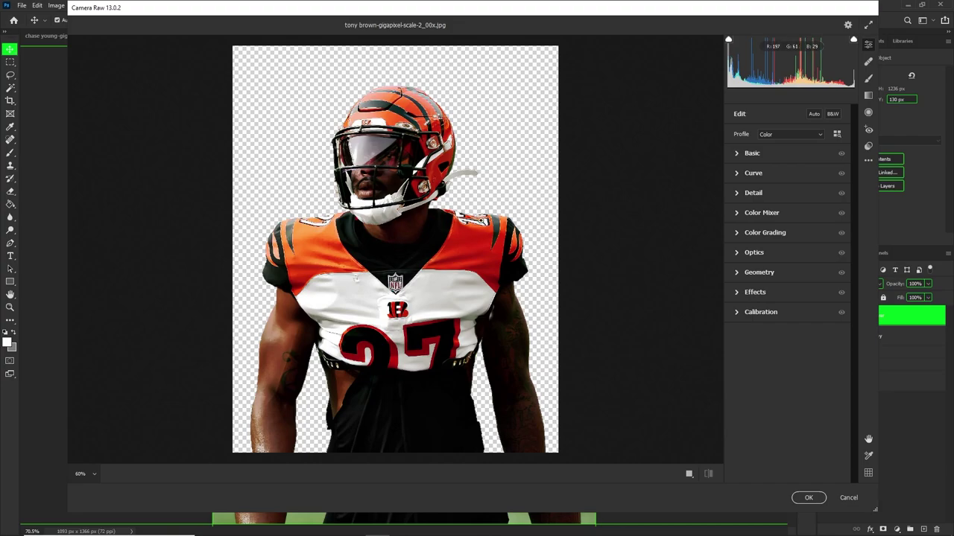
click(738, 153)
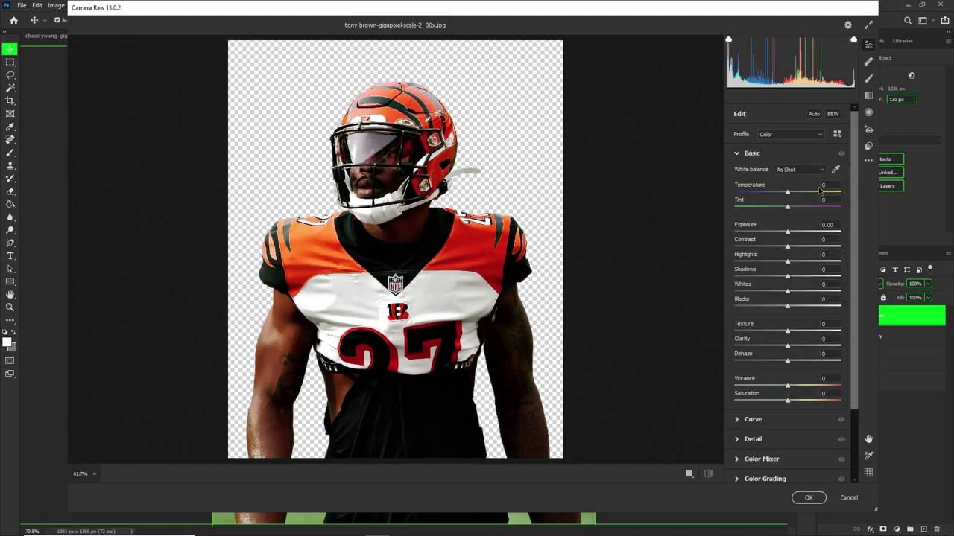
drag(790, 195, 792, 209)
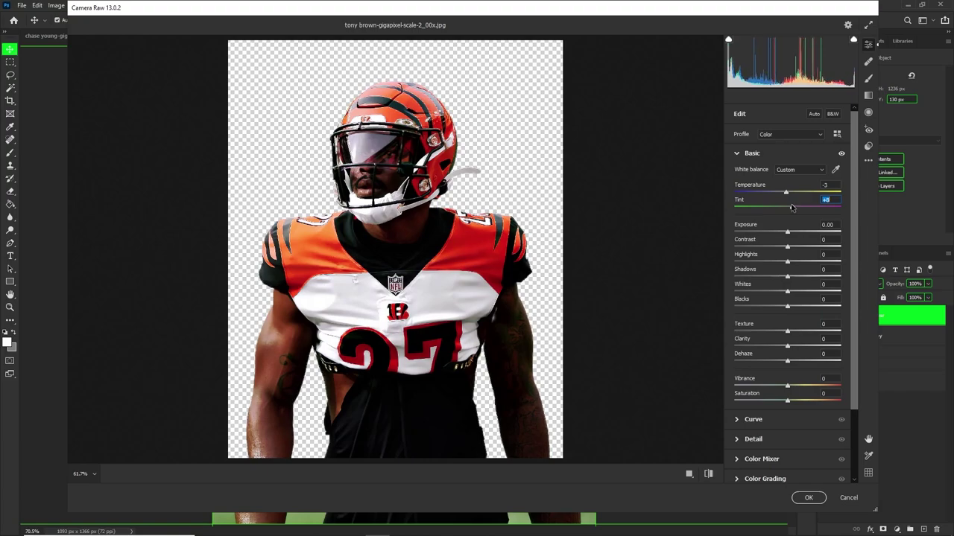
mouse_move(788, 247)
mouse_down()
mouse_move(845, 251)
mouse_move(731, 246)
mouse_move(826, 237)
mouse_move(777, 238)
mouse_move(787, 234)
mouse_up()
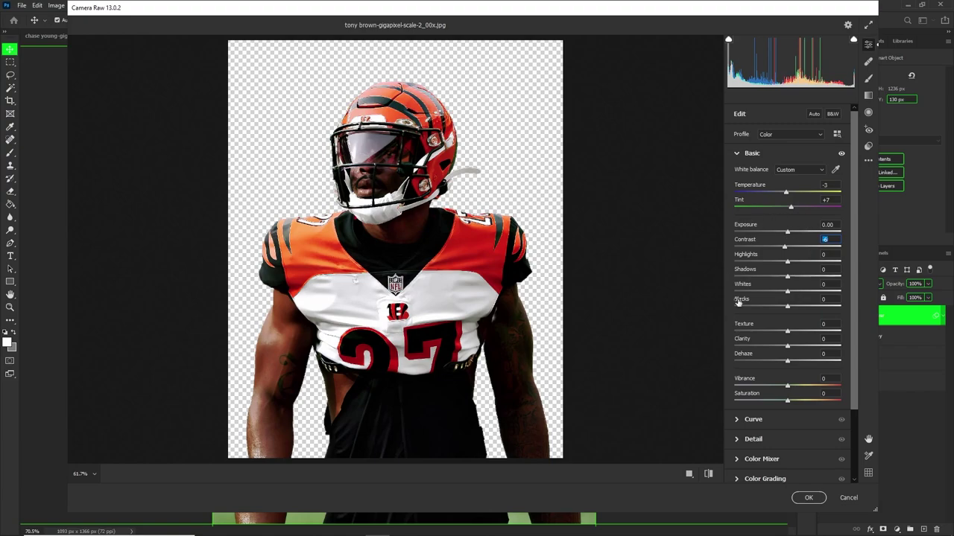
- Set the Camera Raw Texture to +48 and Clarity to +31, keeping Dehaze at 0
drag(788, 331, 789, 355)
click(792, 350)
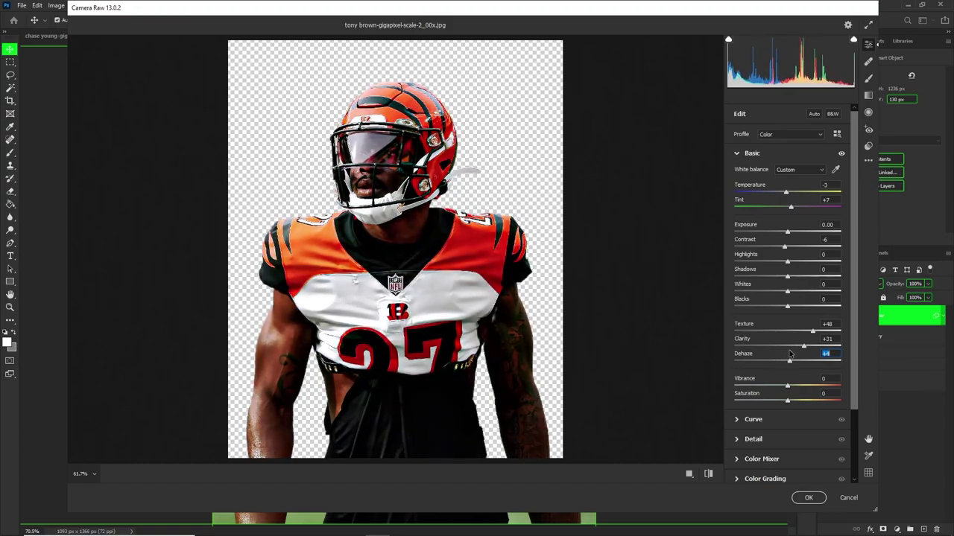
text(0)
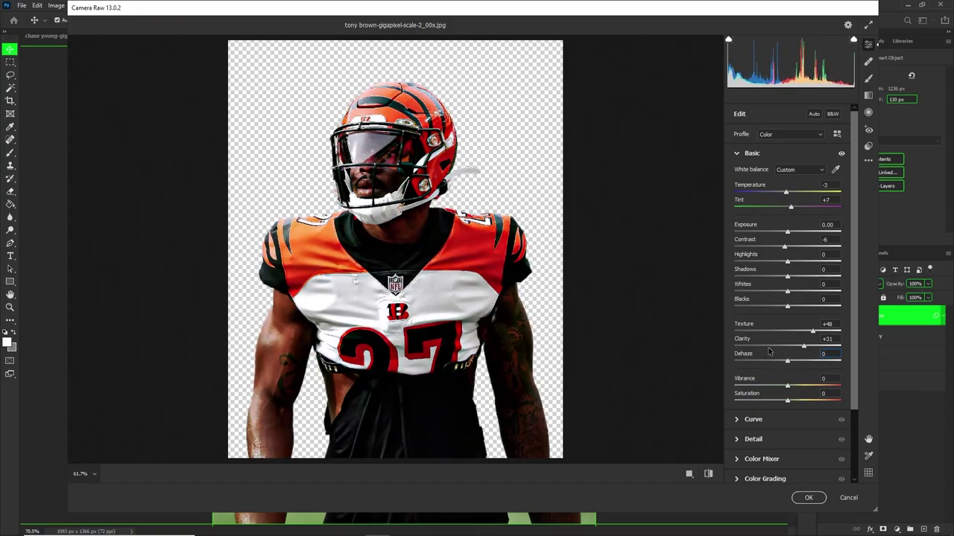
- Shape the Camera Raw point curve with five points that lift the midtones, placing the uppermost at input 204, output 211
click(752, 419)
mouse_move(745, 300)
mouse_down()
mouse_move(746, 287)
mouse_move(746, 295)
mouse_up()
mouse_move(773, 265)
mouse_down()
mouse_move(775, 280)
mouse_move(774, 257)
mouse_move(758, 275)
mouse_up()
mouse_move(801, 238)
mouse_down()
mouse_move(802, 224)
mouse_move(806, 235)
mouse_up()
click(822, 227)
drag(819, 221, 819, 222)
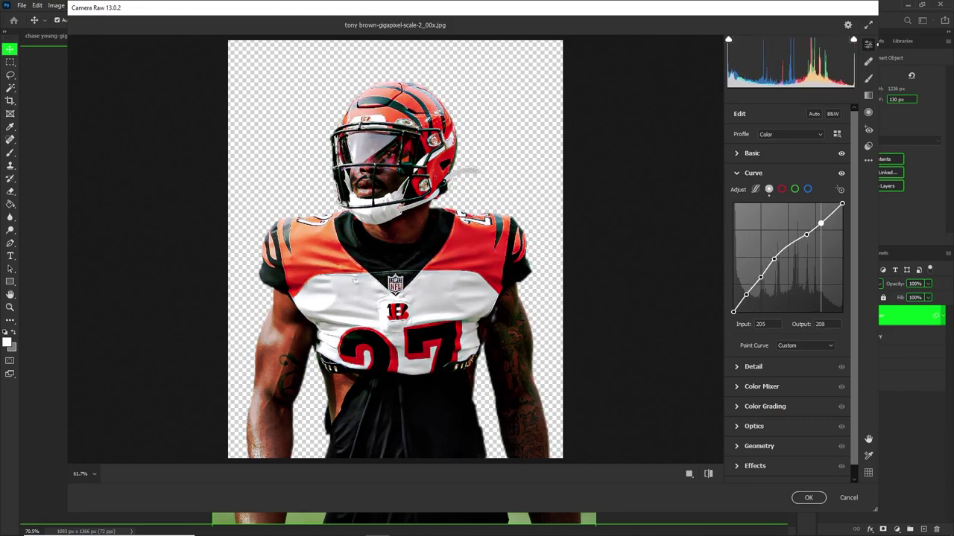
- Add a moderate amount of sharpening to the player in the Camera Raw Detail settings
click(754, 366)
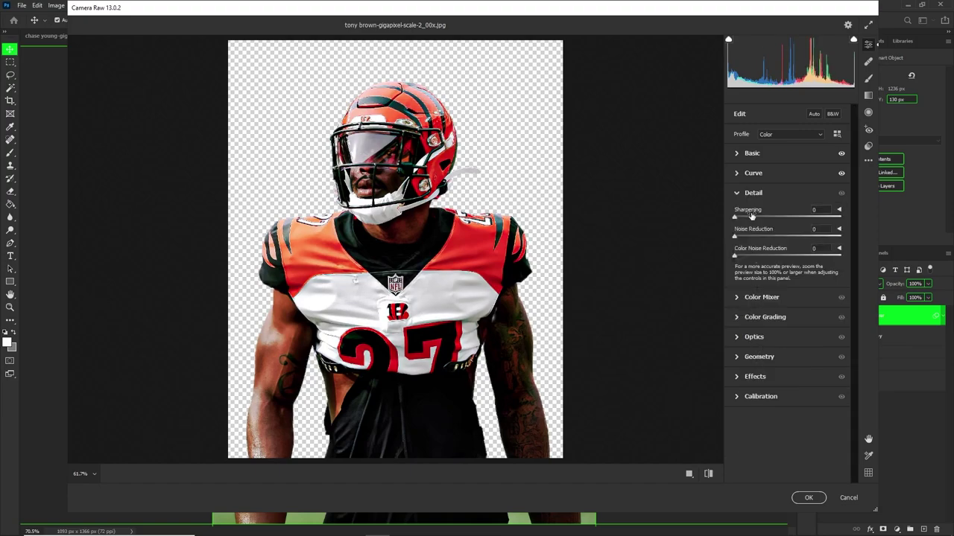
click(815, 211)
drag(813, 216, 755, 217)
click(747, 195)
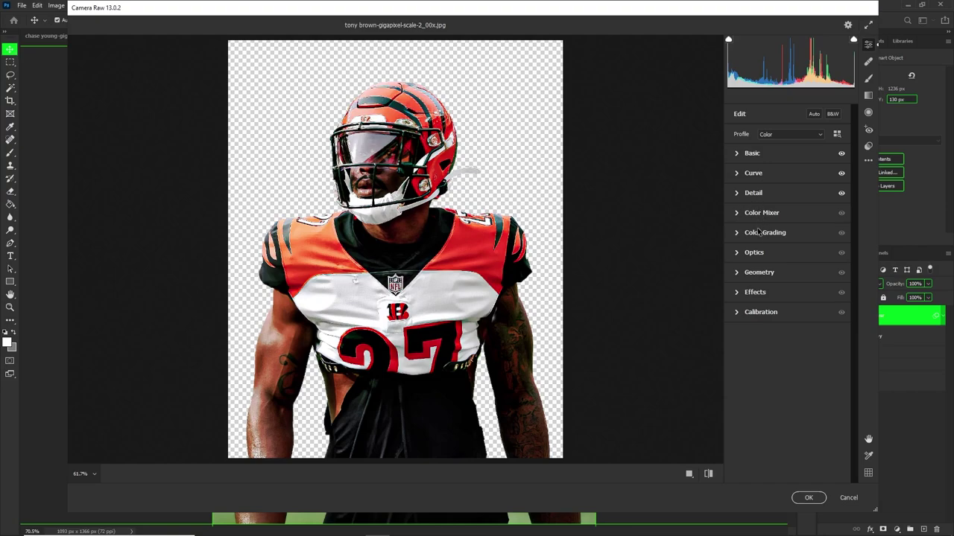
- Try adding grain to the player in the Camera Raw Effects settings
click(759, 293)
click(814, 310)
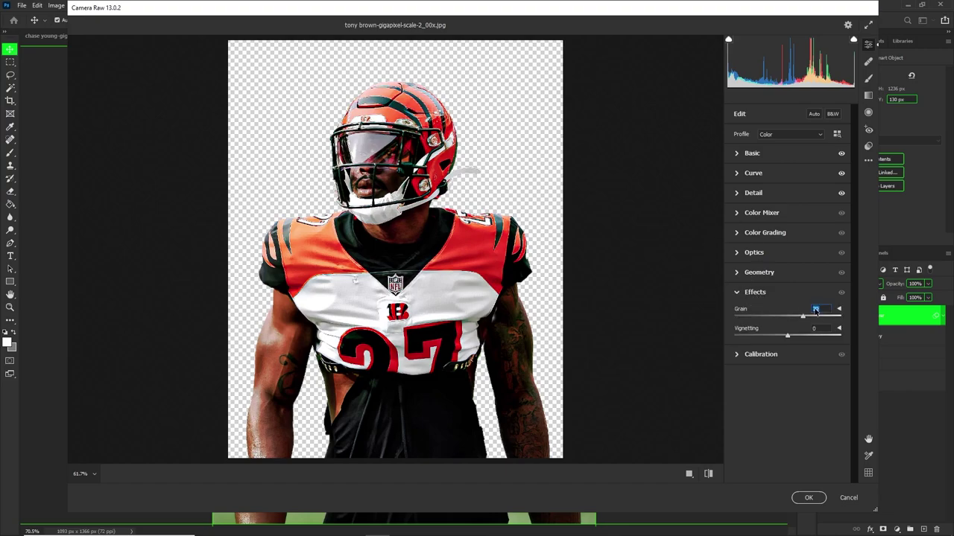
click(759, 297)
- Try tinting the midtones and shadows with the Color Grading wheels and reset them to neutral
click(769, 234)
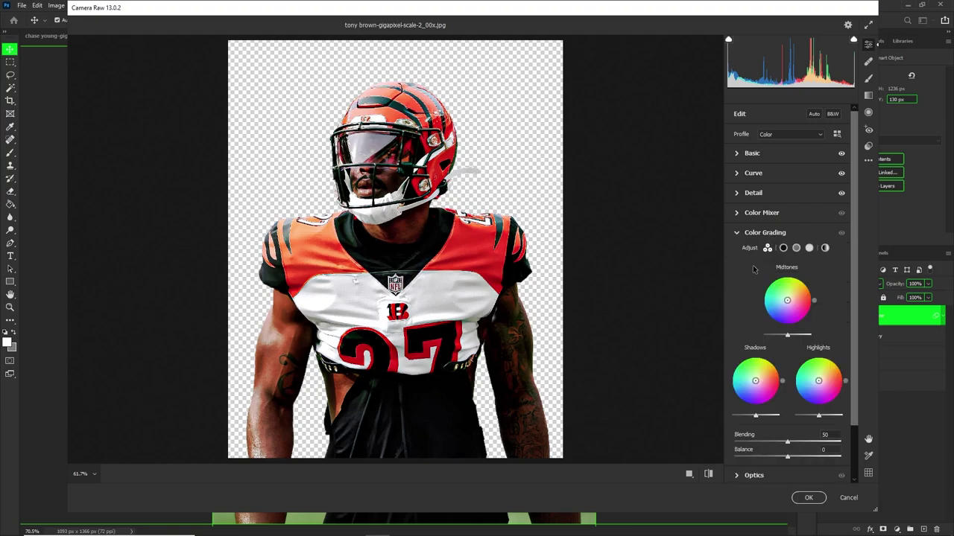
drag(787, 300, 788, 280)
double_click(788, 281)
mouse_move(755, 380)
mouse_down()
mouse_move(736, 367)
mouse_move(758, 375)
mouse_up()
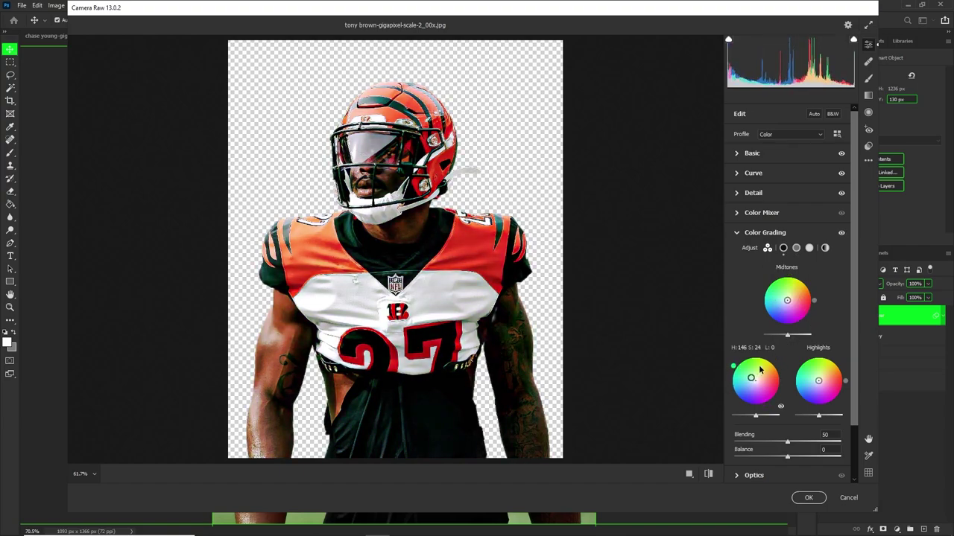
click(765, 232)
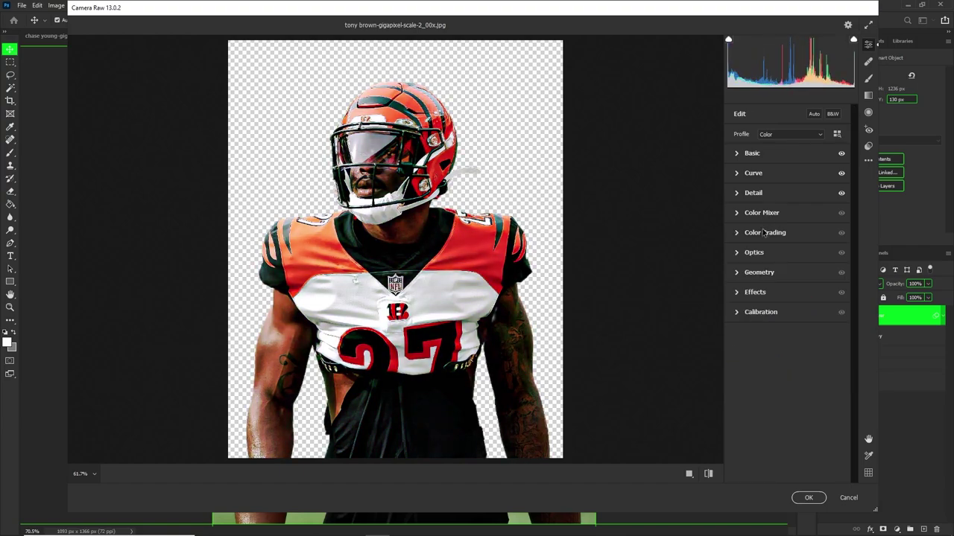
- Review the Calibration, Curve, Detail and Basic settings and apply the Camera Raw Filter to the bengals player layer
click(759, 311)
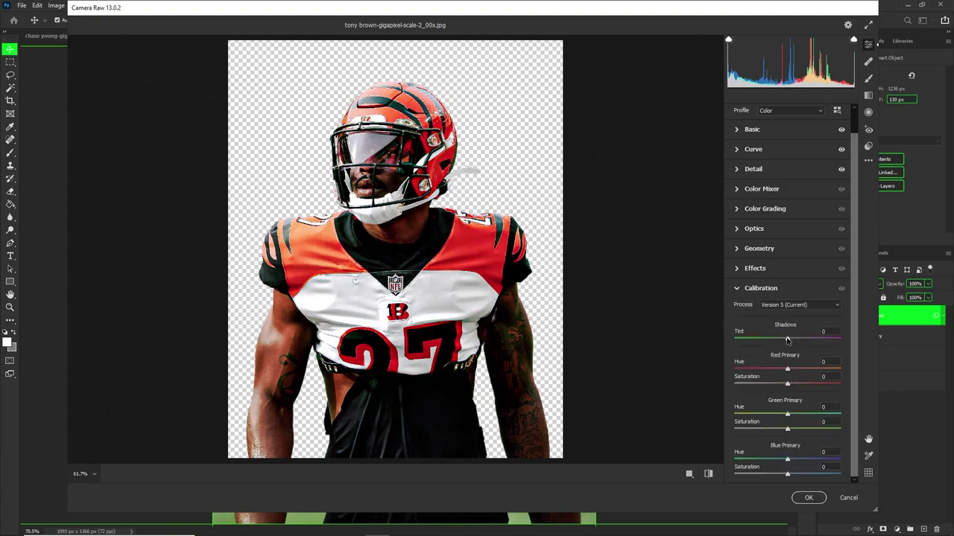
click(787, 291)
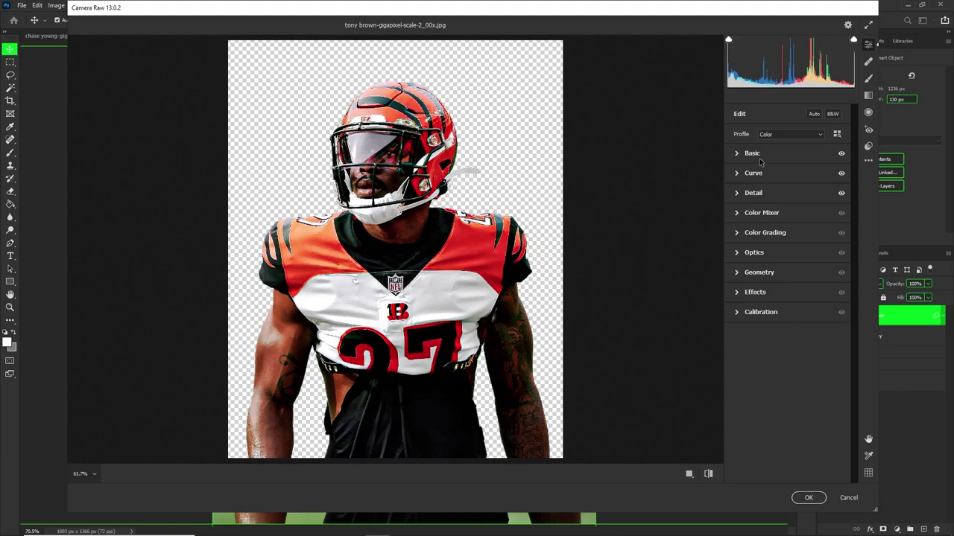
click(762, 176)
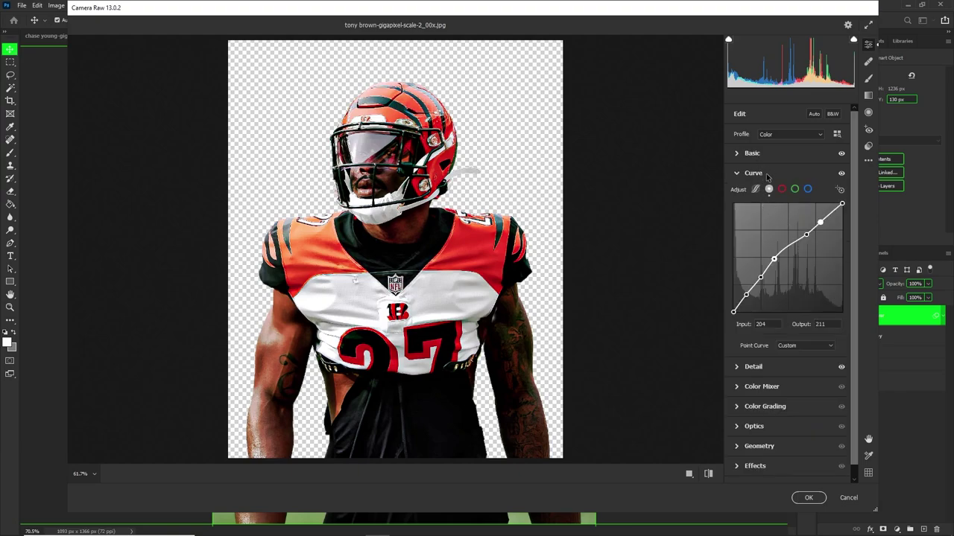
click(769, 371)
click(754, 194)
click(754, 153)
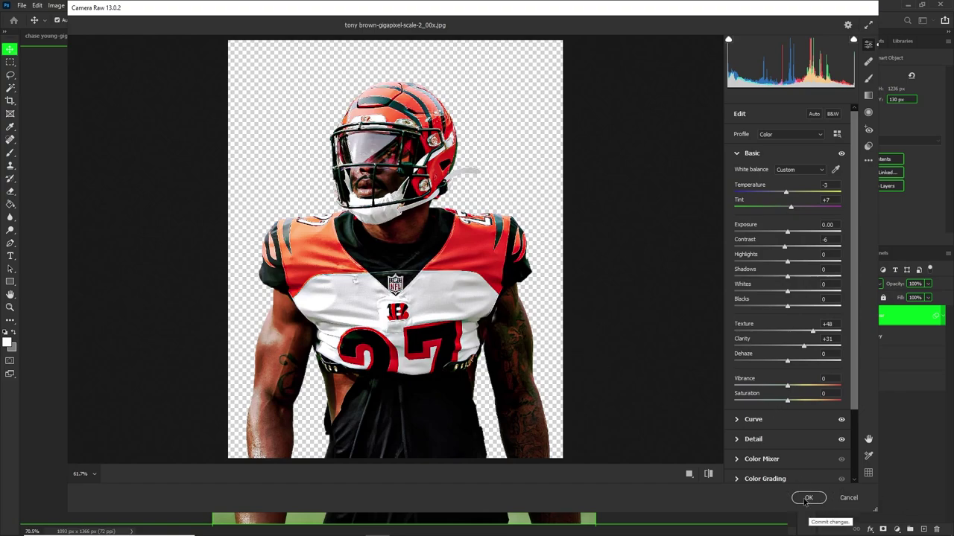
click(737, 153)
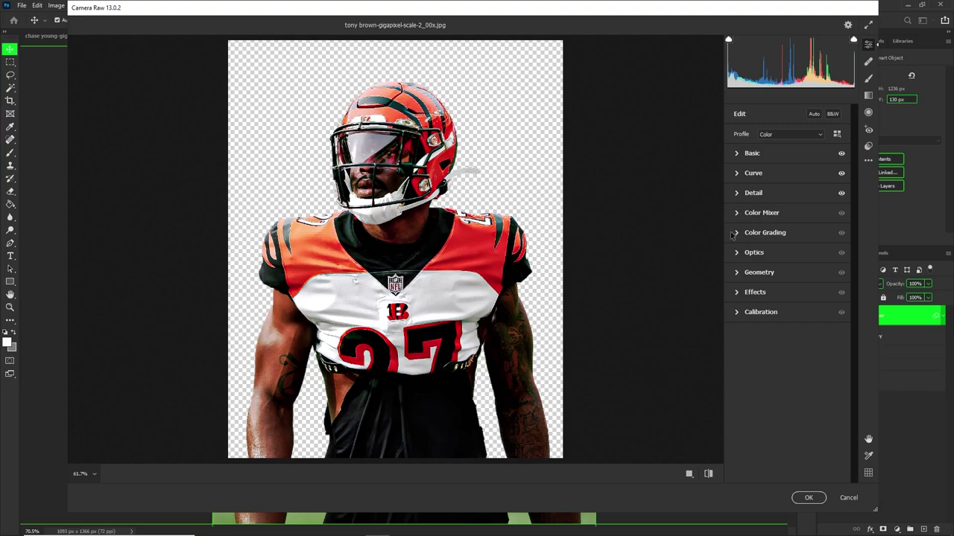
click(810, 498)
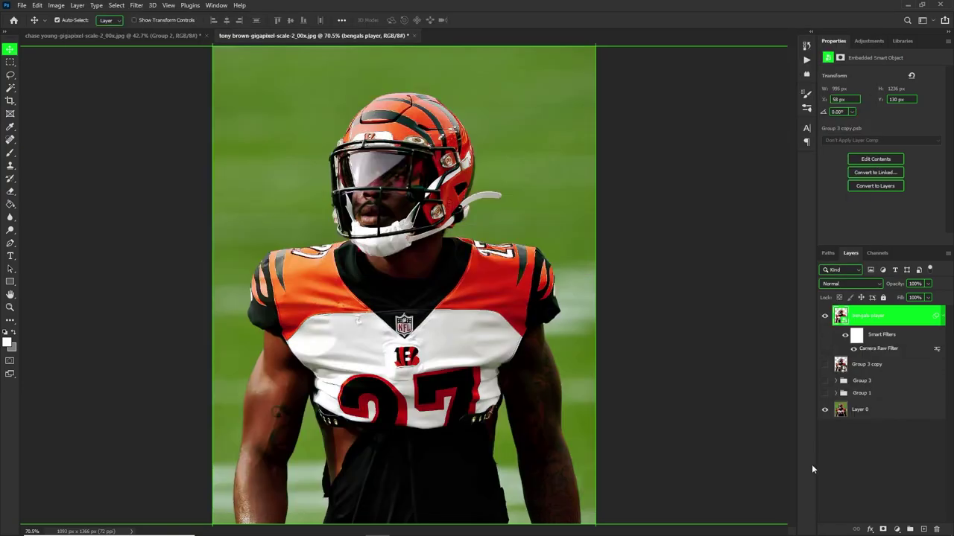
- Compare the filtered player with the original photo by toggling the bengals player layer's visibility
scroll(483, 234, up, 3)
key(ctrl+0)
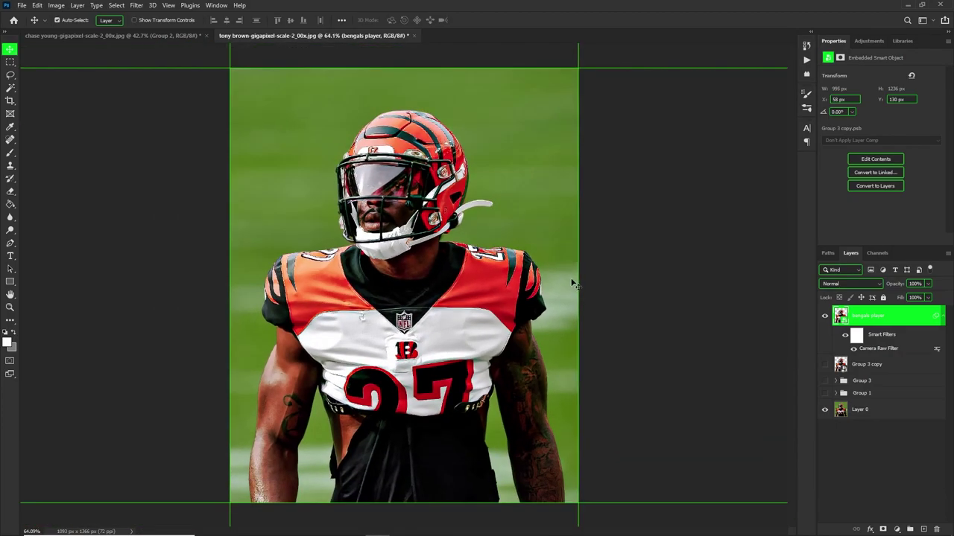
click(824, 316)
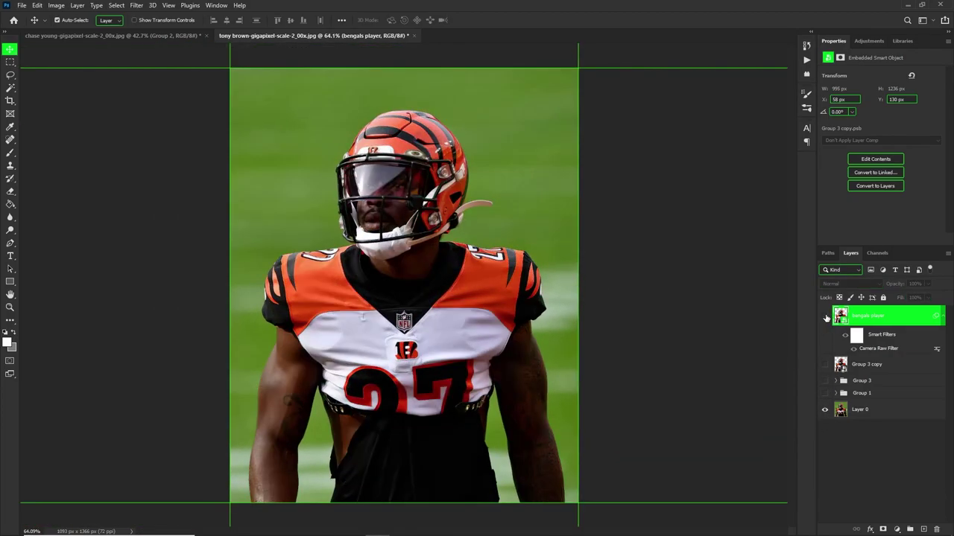
click(825, 316)
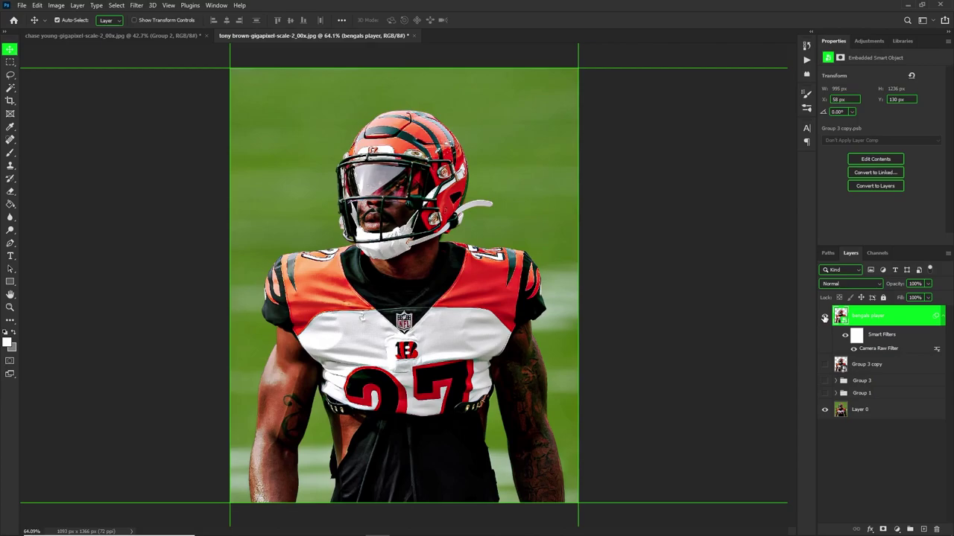
click(824, 316)
click(824, 317)
click(824, 318)
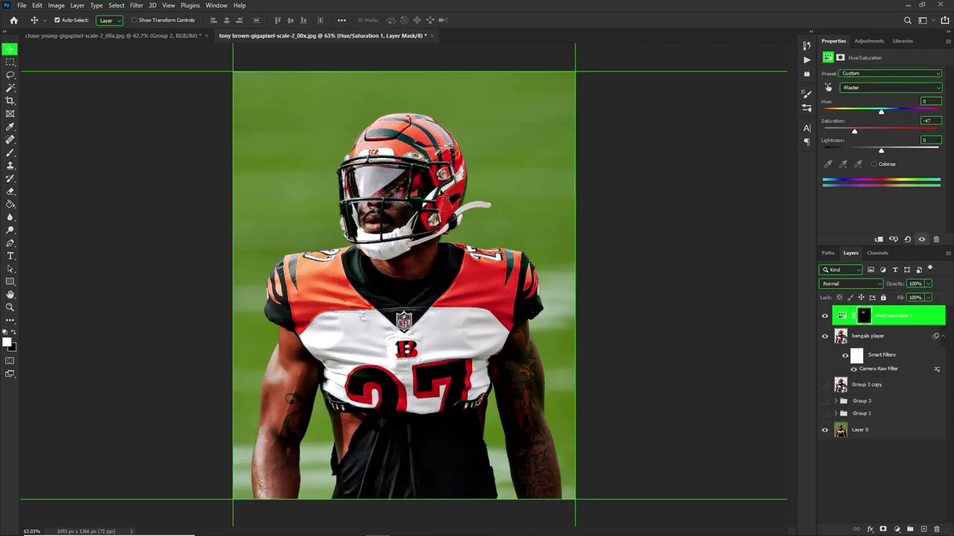